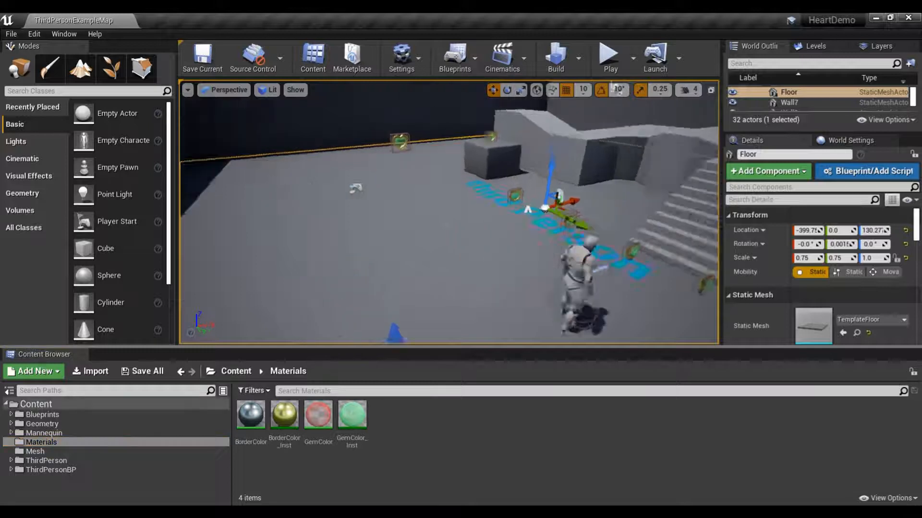
Play-test the third-person level, running the character around the stairs and blocks to collect the heart pickups.
{"action": "right_click_drag", "start_coordinate": [402, 160], "coordinate": [471, 168]}
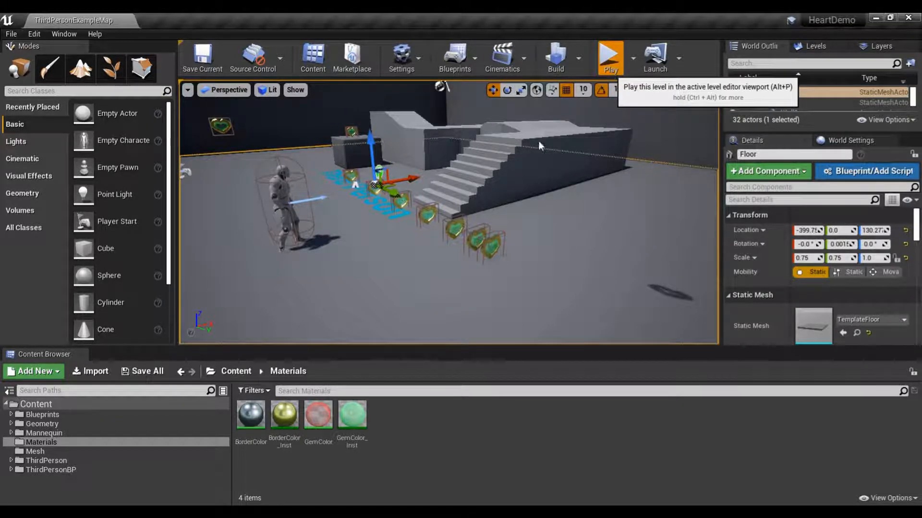
{"action": "left_click", "coordinate": [609, 62]}
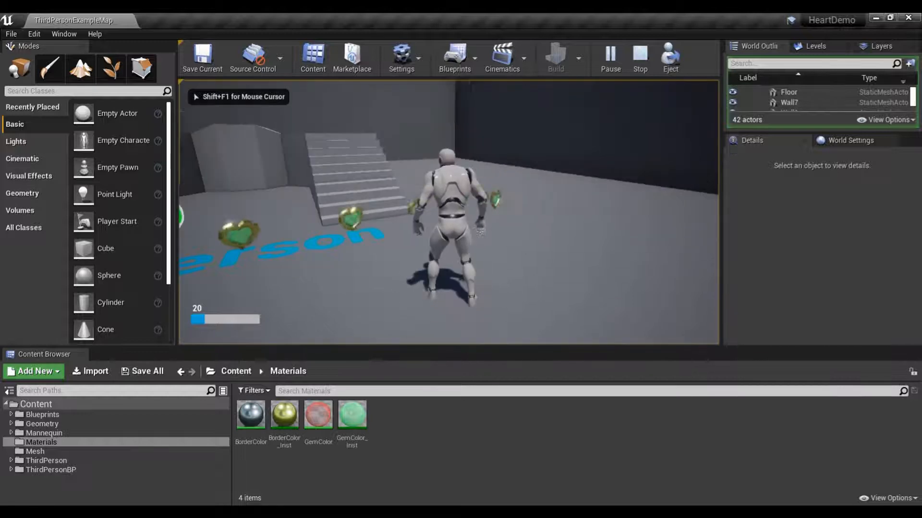
{"action": "key", "text": "w"}
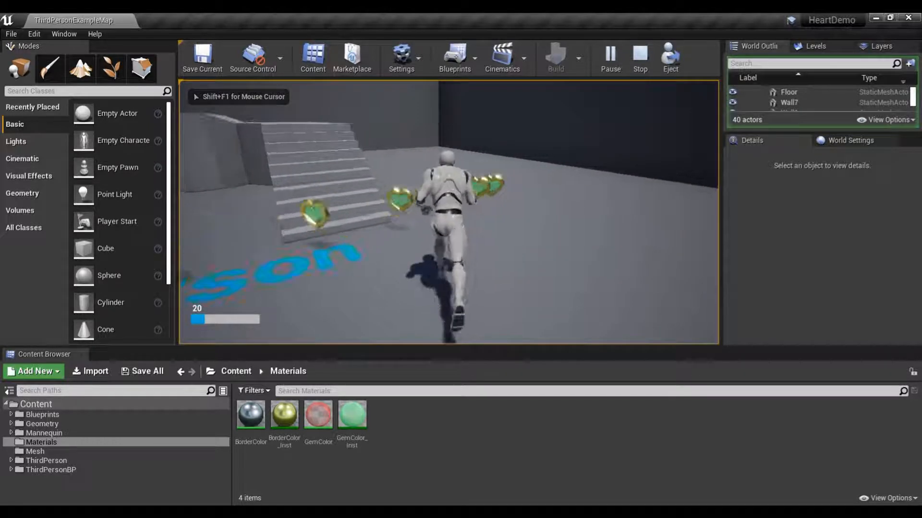
{"action": "key", "text": "a"}
{"action": "key", "text": "w"}
{"action": "key", "text": "a"}
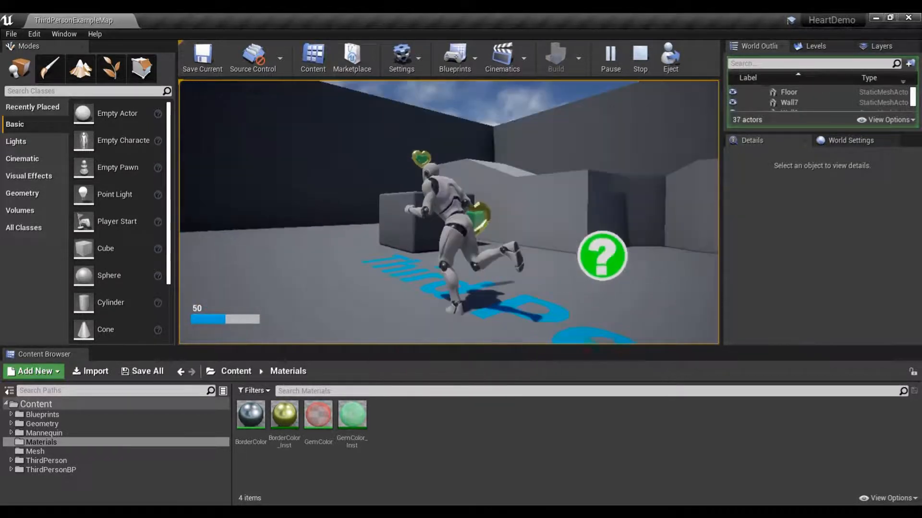
{"action": "key", "text": "a"}
{"action": "key", "text": "w"}
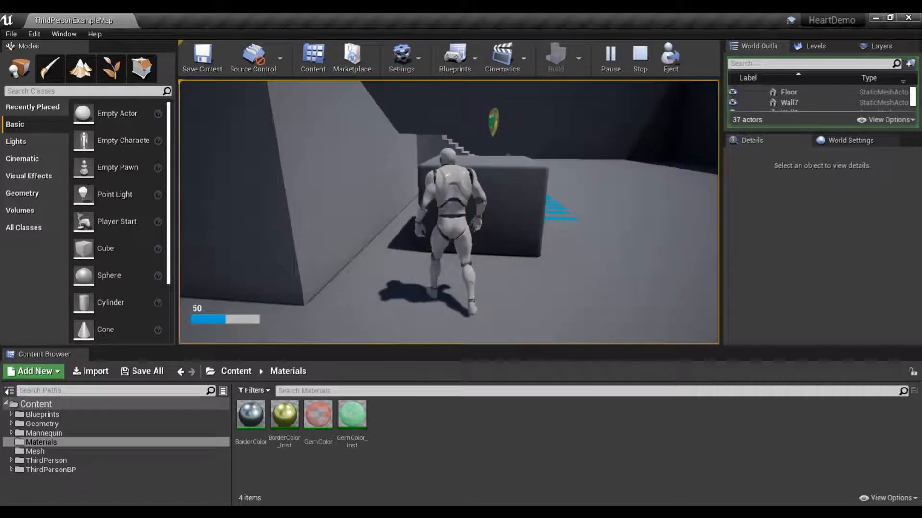
{"action": "key", "text": "d"}
{"action": "key", "text": "w"}
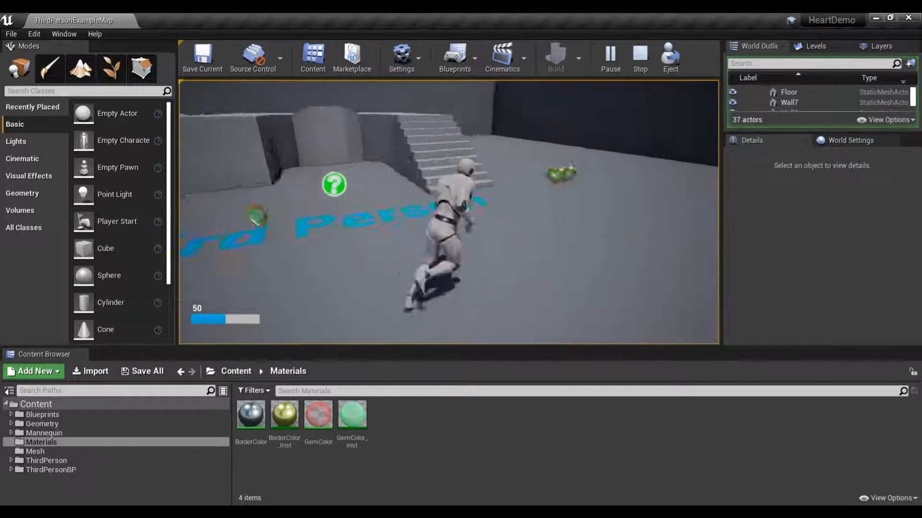
{"action": "key", "text": "d"}
{"action": "key", "text": "w"}
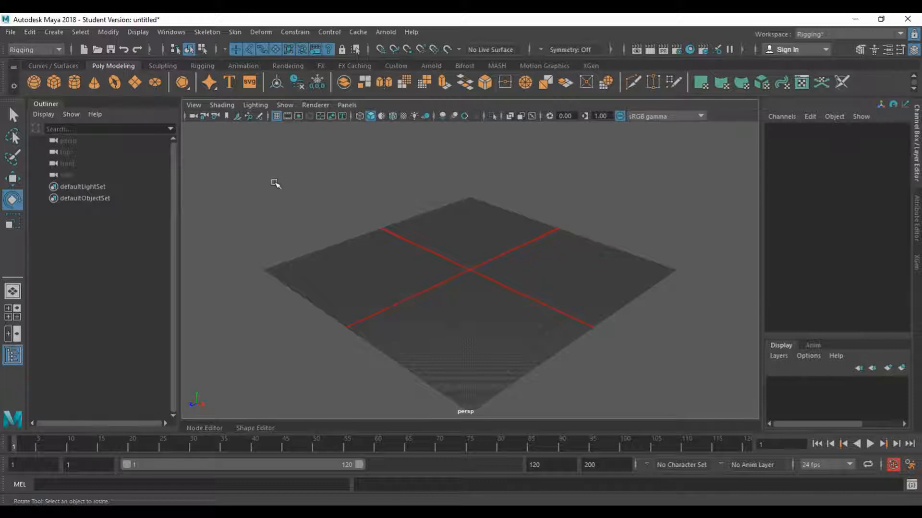
Switch to Autodesk Maya, create a polygon plane at the origin, and expand its creation settings.
{"action": "left_click", "coordinate": [135, 85]}
{"action": "key", "text": "w"}
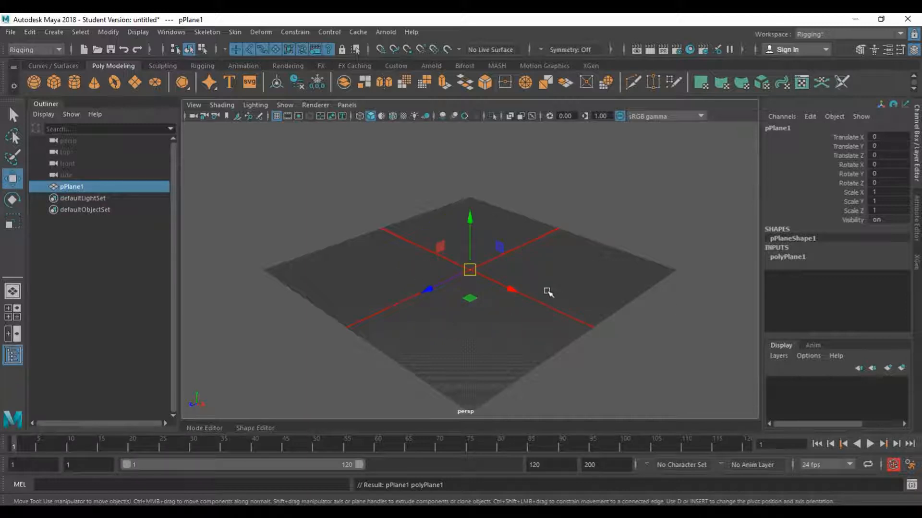
{"action": "left_click", "coordinate": [791, 258]}
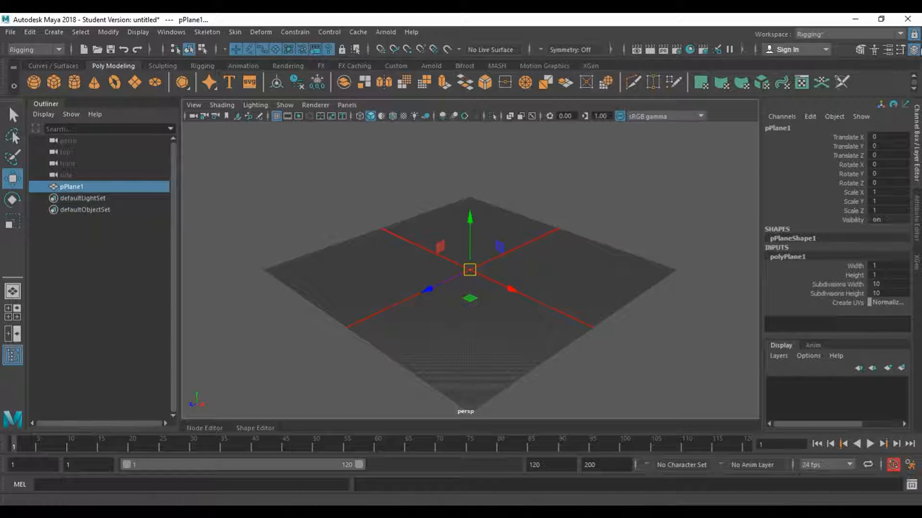
{"action": "left_click", "coordinate": [911, 50]}
{"action": "left_click", "coordinate": [911, 50]}
{"action": "left_click", "coordinate": [911, 50]}
{"action": "left_click", "coordinate": [911, 51]}
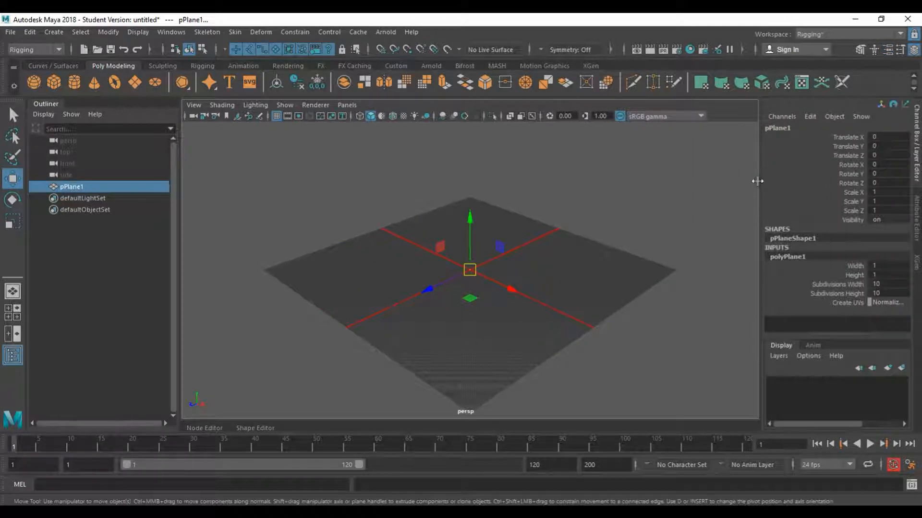
{"action": "left_click_drag", "start_coordinate": [761, 183], "coordinate": [664, 191]}
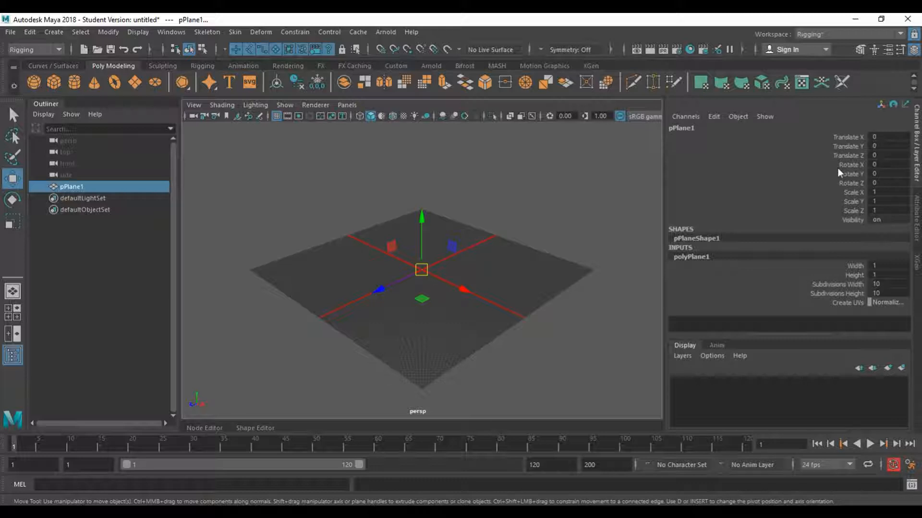
{"action": "left_click_drag", "start_coordinate": [661, 181], "coordinate": [760, 183]}
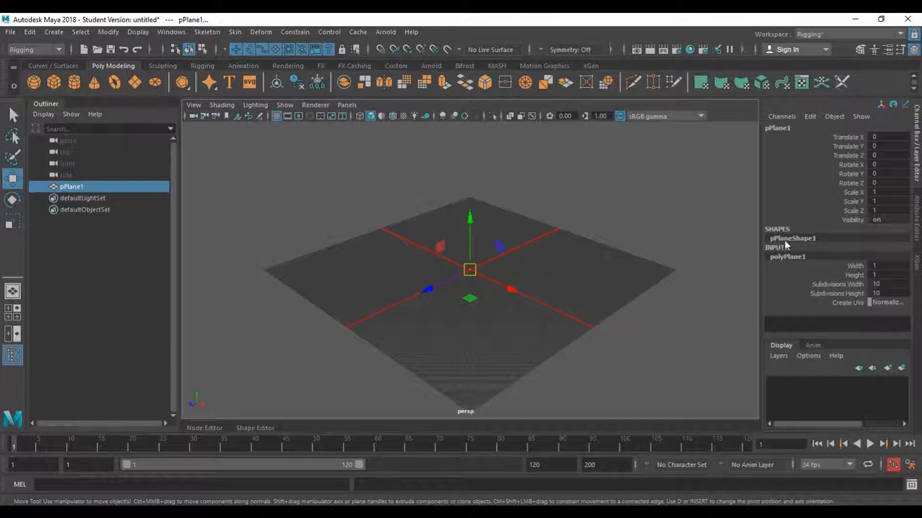
Set the plane's width and height to 50.
{"action": "left_click", "coordinate": [786, 256]}
{"action": "left_click", "coordinate": [803, 275]}
{"action": "double_click", "coordinate": [787, 258]}
{"action": "left_click_drag", "start_coordinate": [870, 267], "coordinate": [879, 277]}
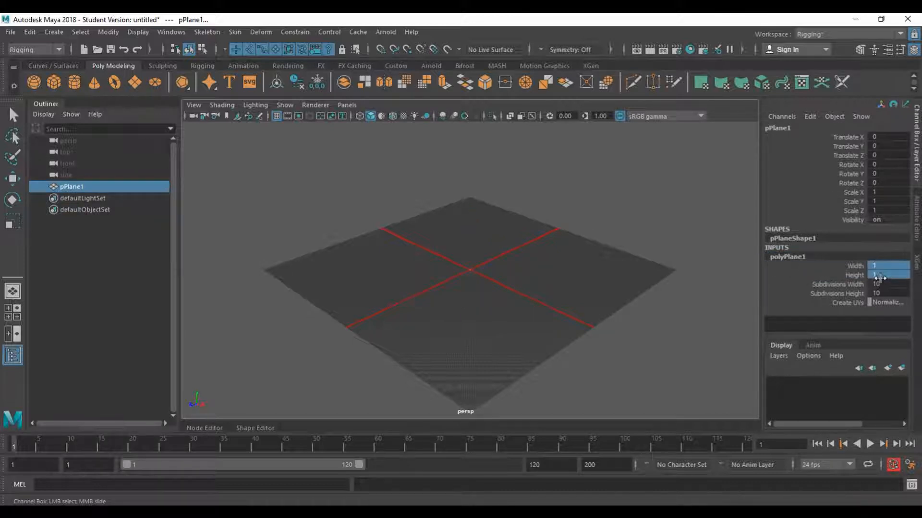
{"action": "left_click", "coordinate": [879, 276]}
{"action": "type", "text": "50"}
{"action": "key", "text": "Return"}
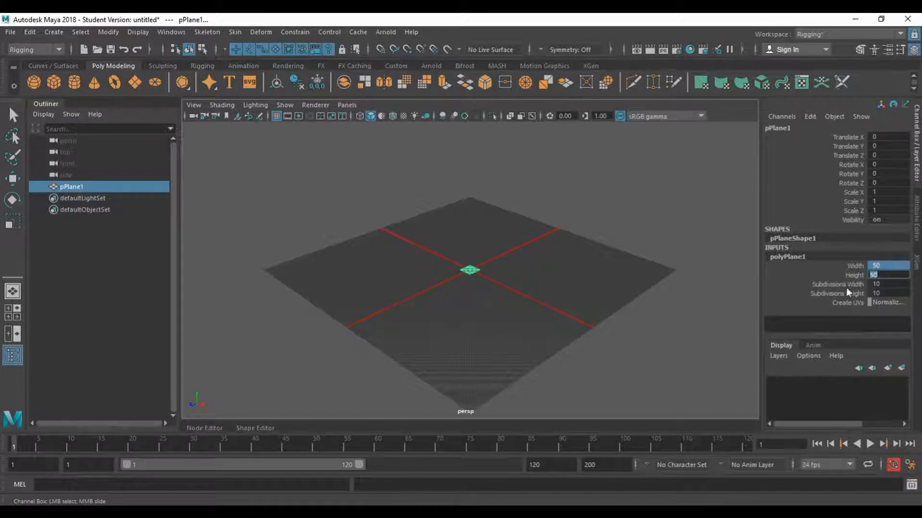
Set the plane's width and height subdivisions to 1 and frame it in the viewport.
{"action": "left_click_drag", "start_coordinate": [884, 285], "coordinate": [885, 293]}
{"action": "key", "text": "Return"}
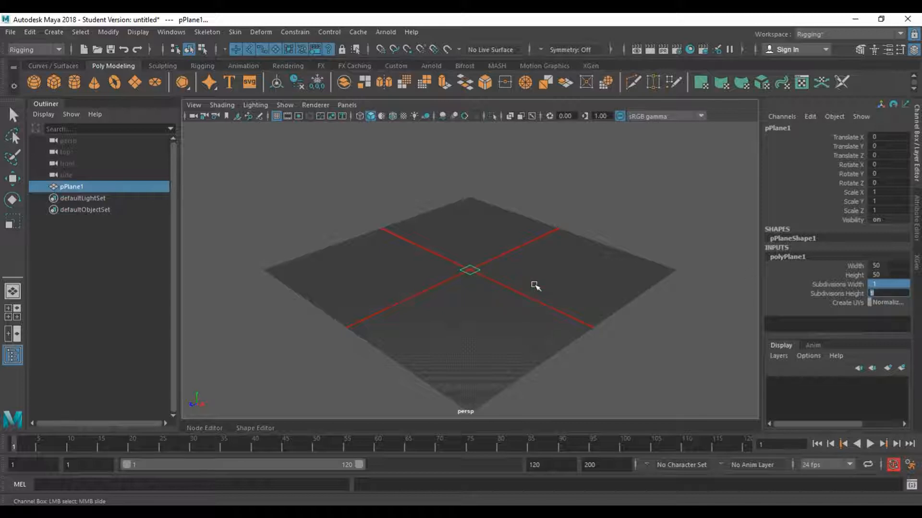
{"action": "key", "text": "w"}
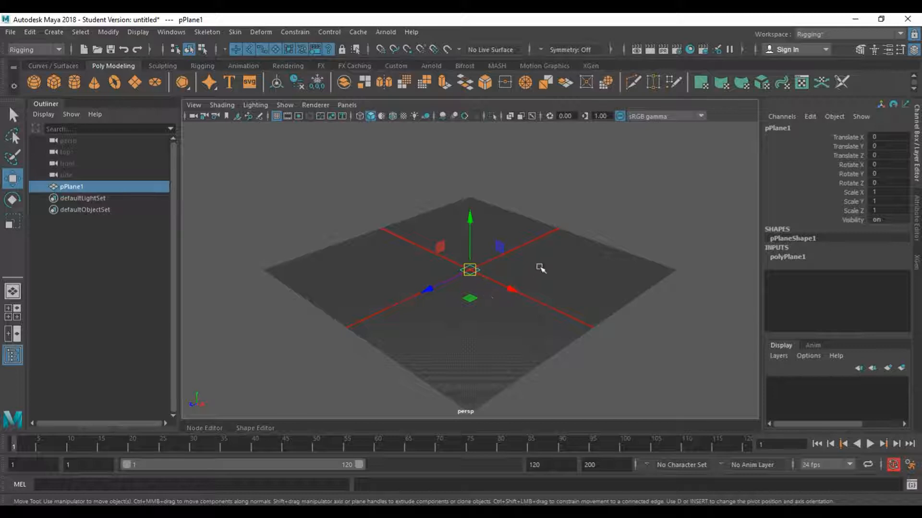
{"action": "key", "text": "f"}
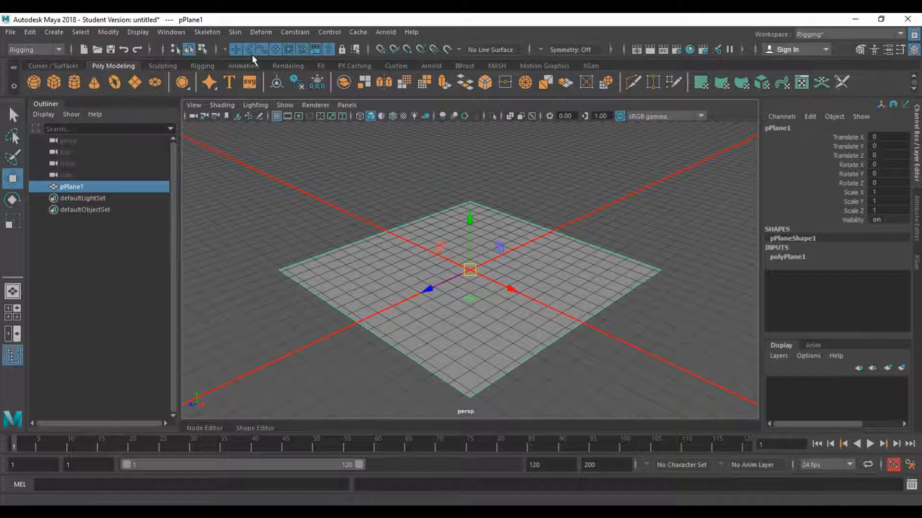
Hide the selection mask icons while keeping the snapping icons shown.
{"action": "left_click", "coordinate": [369, 48]}
{"action": "left_click", "coordinate": [368, 48]}
{"action": "left_click", "coordinate": [368, 48]}
{"action": "left_click", "coordinate": [368, 49]}
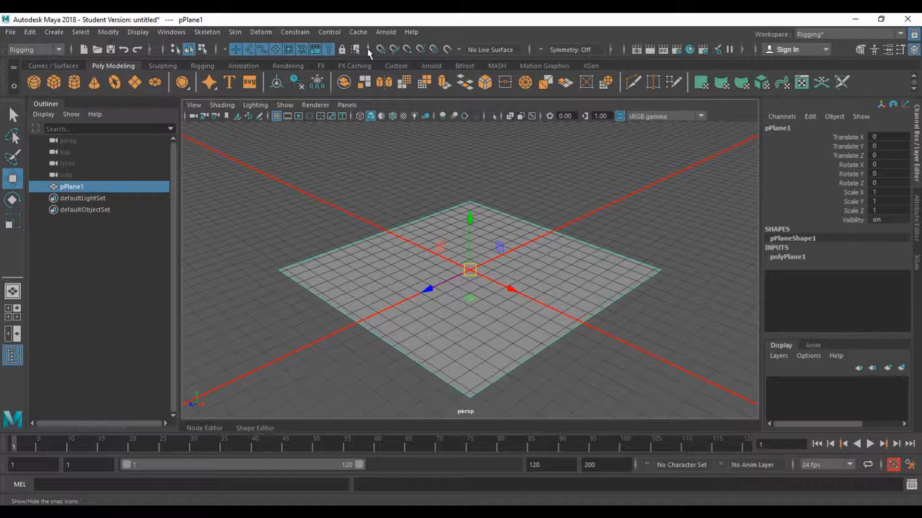
{"action": "left_click", "coordinate": [220, 50]}
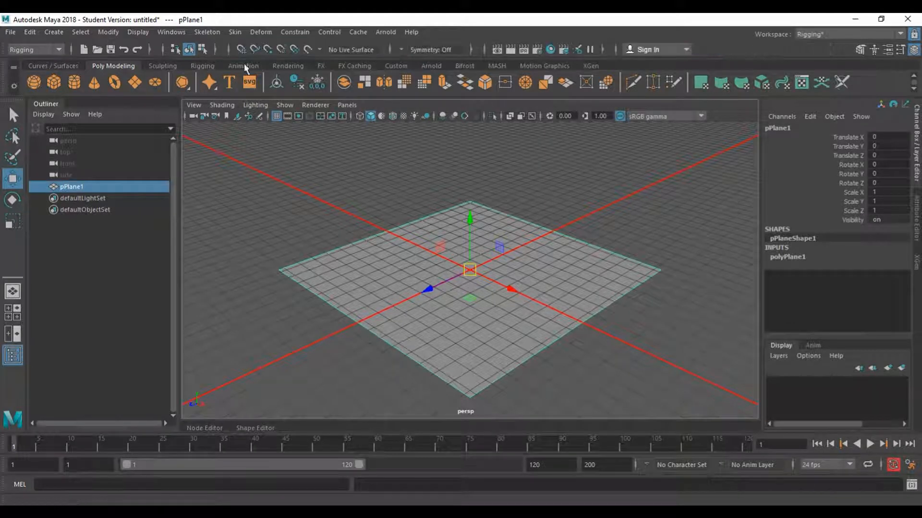
Make the polygon plane a live surface for drawing new geometry on it.
{"action": "left_click", "coordinate": [308, 49]}
{"action": "left_click_drag", "start_coordinate": [503, 209], "coordinate": [674, 401]}
{"action": "left_click_drag", "start_coordinate": [555, 229], "coordinate": [653, 333]}
{"action": "left_click_drag", "start_coordinate": [677, 246], "coordinate": [649, 298]}
{"action": "left_click_drag", "start_coordinate": [703, 271], "coordinate": [694, 293]}
{"action": "left_click_drag", "start_coordinate": [388, 216], "coordinate": [269, 290]}
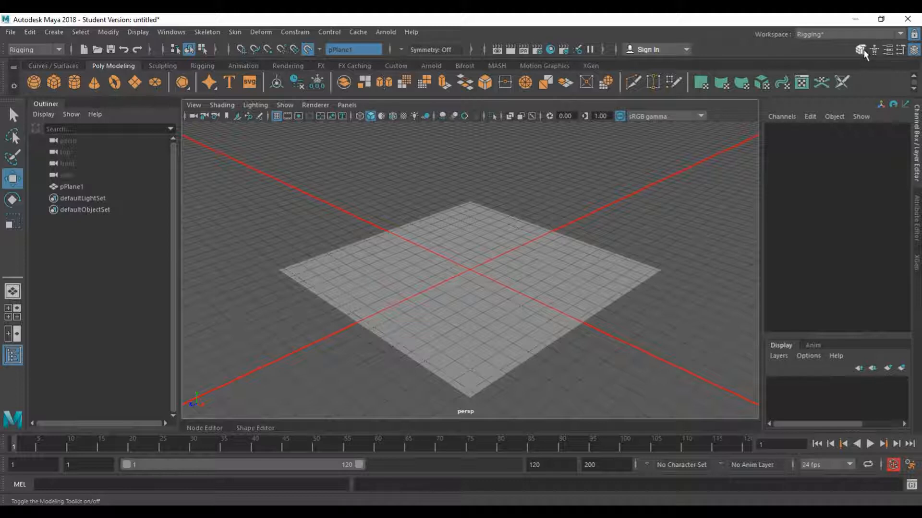
Activate the Quad Draw tool from the Modeling Toolkit and close the toolkit window.
{"action": "left_click", "coordinate": [861, 49]}
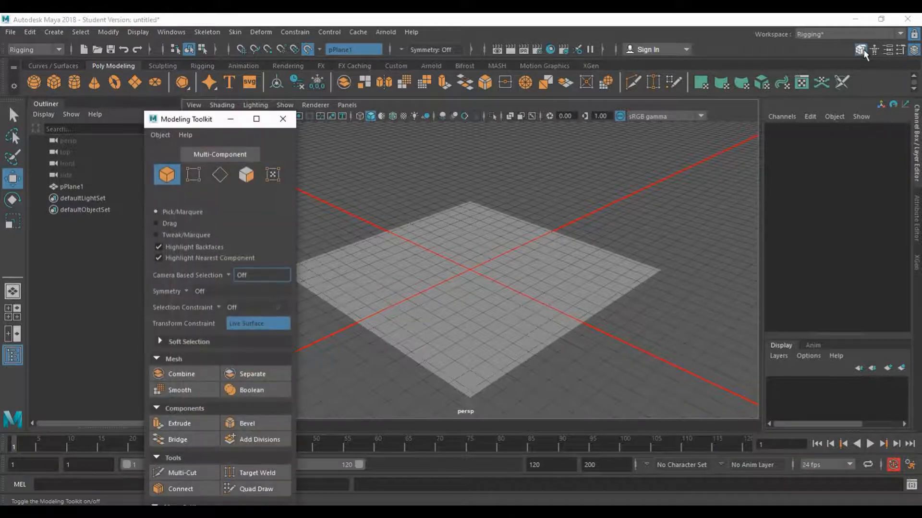
{"action": "left_click_drag", "start_coordinate": [173, 109], "coordinate": [690, 40]}
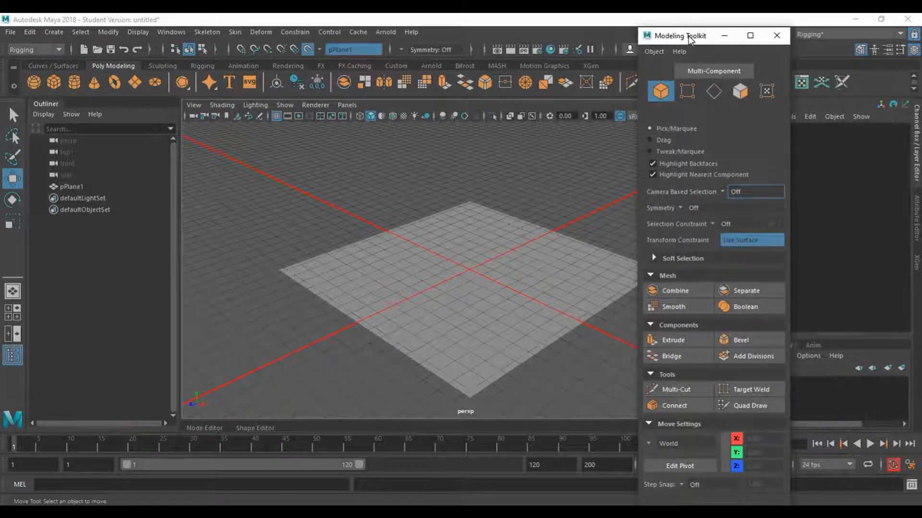
{"action": "left_click", "coordinate": [744, 414]}
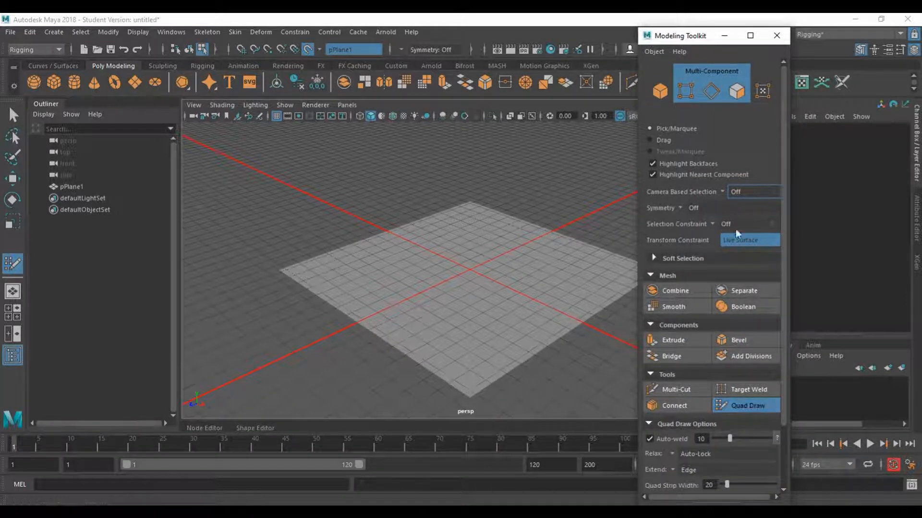
{"action": "left_click_drag", "start_coordinate": [673, 37], "coordinate": [651, 51]}
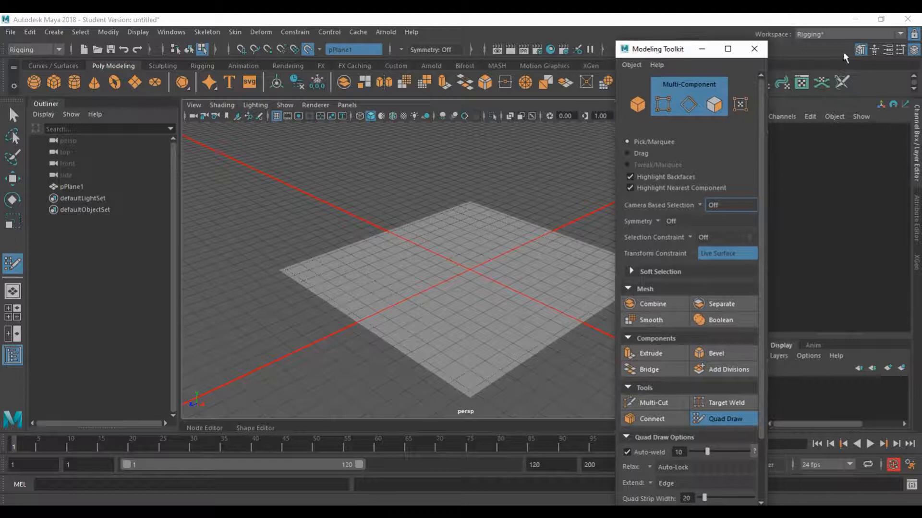
{"action": "left_click", "coordinate": [860, 50]}
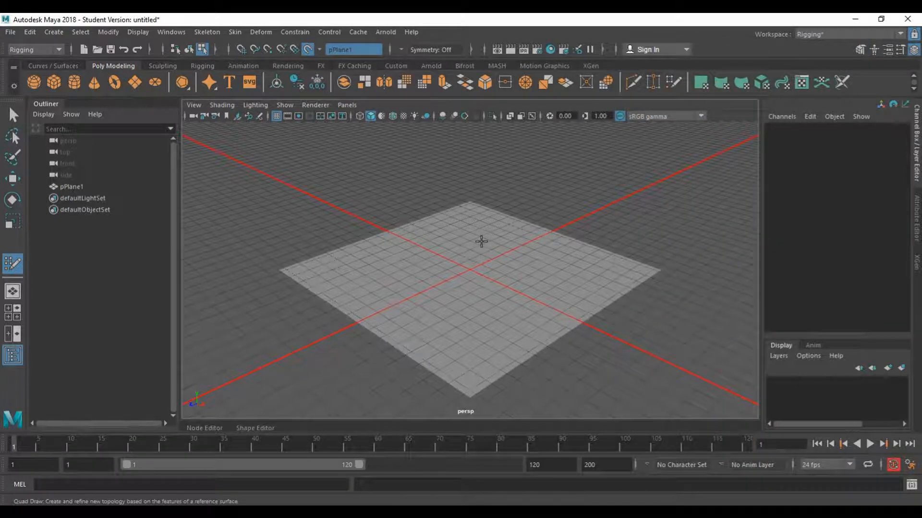
{"action": "key", "text": "space"}
{"action": "left_click_drag", "start_coordinate": [481, 241], "coordinate": [479, 235]}
{"action": "key", "text": "space"}
{"action": "left_click_drag", "start_coordinate": [424, 219], "coordinate": [463, 229]}
{"action": "key", "text": "space"}
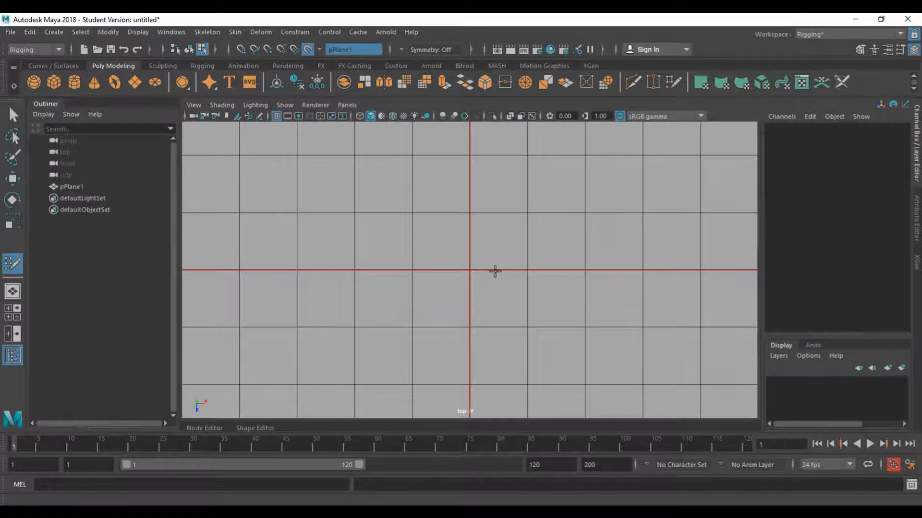
{"action": "key", "text": "space"}
{"action": "left_click_drag", "start_coordinate": [494, 271], "coordinate": [542, 216]}
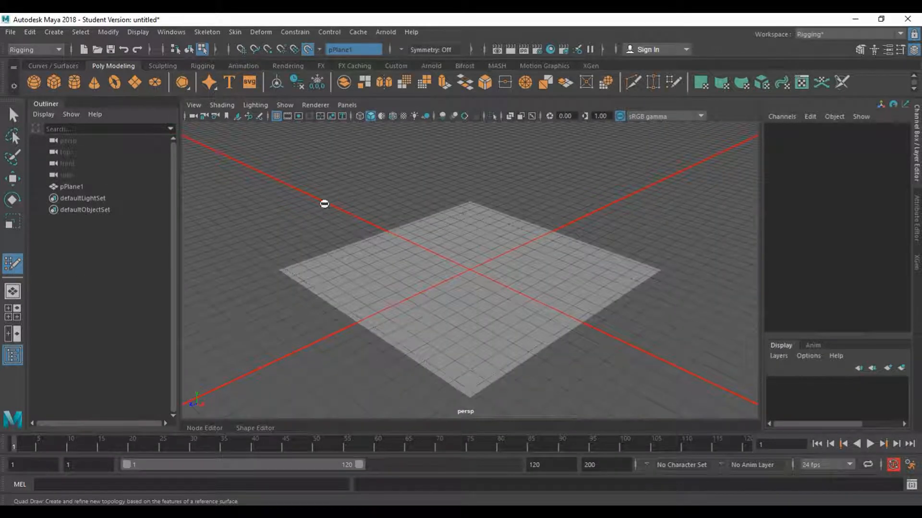
In the maximized top view, draw a four-point quad and reshape it so its inner edge lies on the vertical axis with one corner at the origin.
{"action": "left_click", "coordinate": [14, 314]}
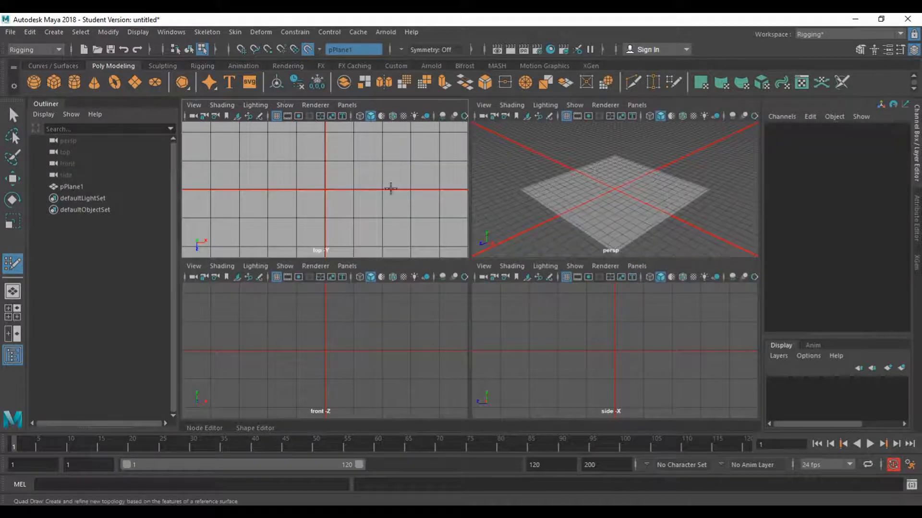
{"action": "key", "text": "space"}
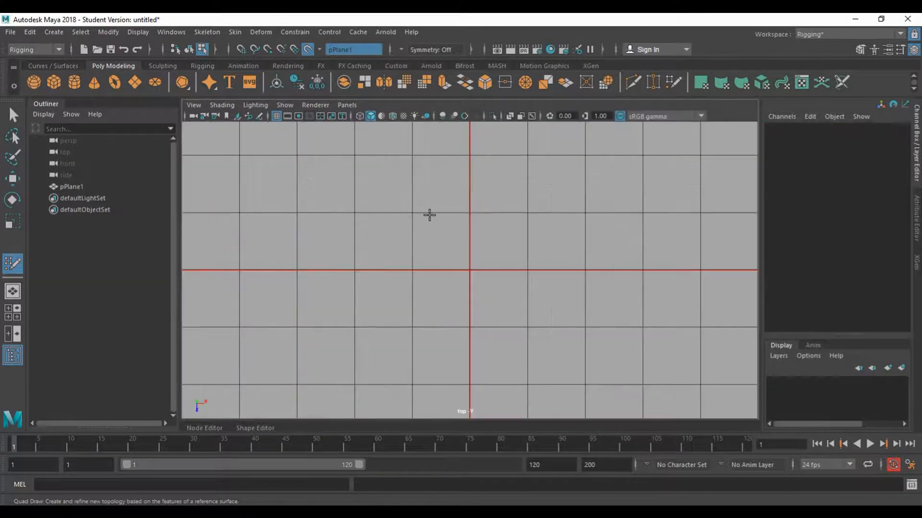
{"action": "scroll", "coordinate": [442, 229], "scroll_direction": "up", "scroll_amount": 5}
{"action": "scroll", "coordinate": [486, 261], "scroll_direction": "up", "scroll_amount": 3}
{"action": "scroll", "coordinate": [485, 262], "scroll_direction": "down", "scroll_amount": 2}
{"action": "left_click", "coordinate": [481, 211]}
{"action": "left_click", "coordinate": [519, 220]}
{"action": "left_click", "coordinate": [517, 246]}
{"action": "left_click", "coordinate": [482, 250]}
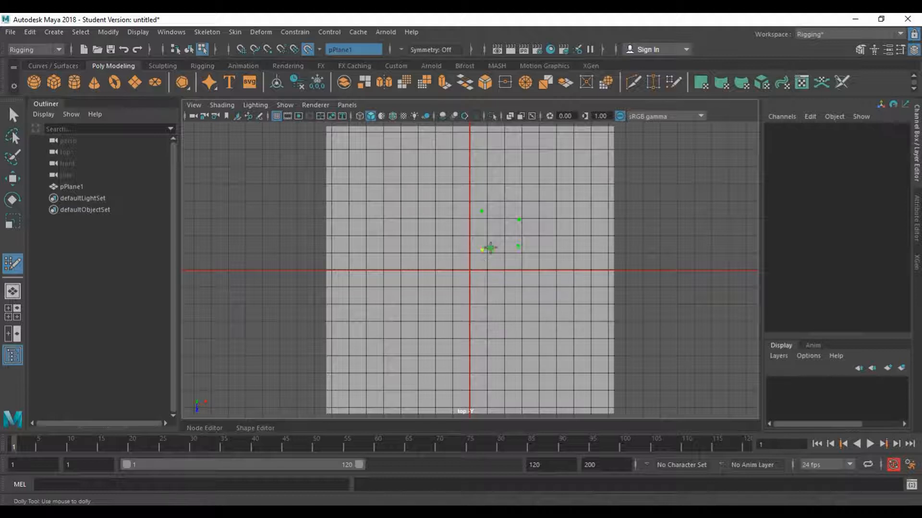
{"action": "left_click", "coordinate": [492, 234], "text": "shift"}
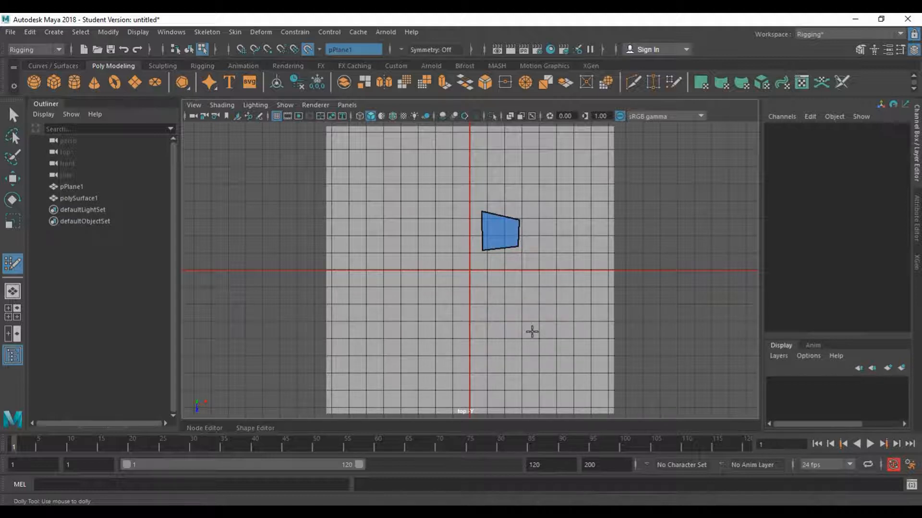
{"action": "mouse_move", "coordinate": [499, 232]}
{"action": "left_mouse_down"}
{"action": "mouse_move", "coordinate": [529, 240]}
{"action": "mouse_move", "coordinate": [519, 273]}
{"action": "mouse_move", "coordinate": [499, 243]}
{"action": "mouse_move", "coordinate": [488, 250]}
{"action": "mouse_move", "coordinate": [470, 238]}
{"action": "mouse_move", "coordinate": [470, 245]}
{"action": "left_mouse_up"}
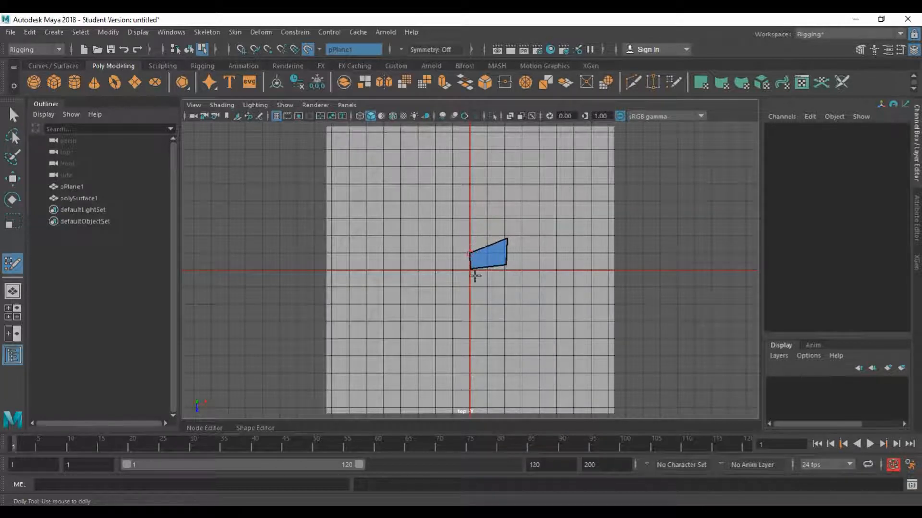
{"action": "left_click_drag", "start_coordinate": [473, 270], "coordinate": [506, 244]}
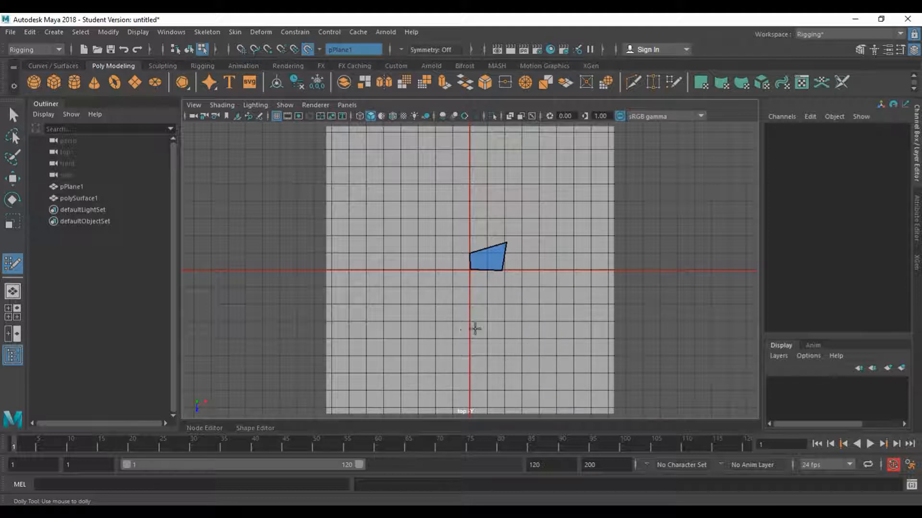
Extend the strip with three more quads curving outward and down to form the right side of the heart outline.
{"action": "left_click", "coordinate": [525, 284]}
{"action": "left_click", "coordinate": [520, 259], "text": "shift"}
{"action": "left_click", "coordinate": [534, 311]}
{"action": "left_click", "coordinate": [557, 306]}
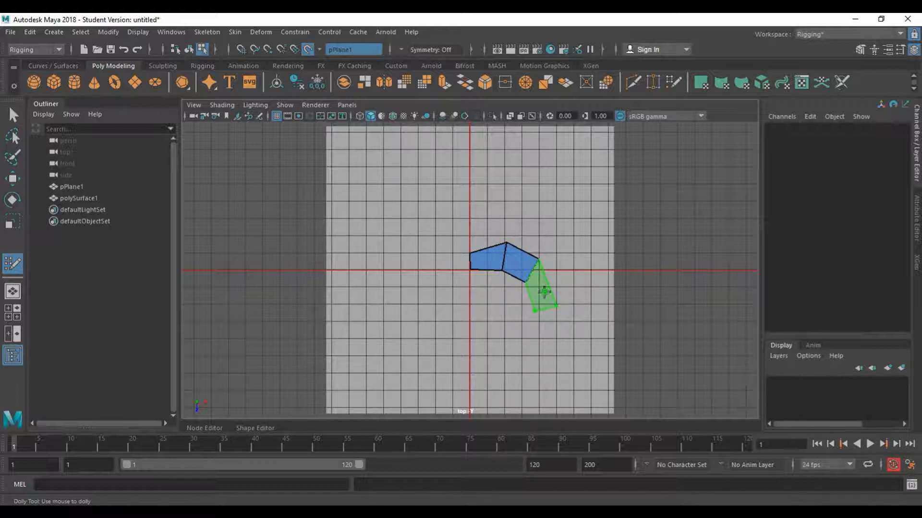
{"action": "left_click", "coordinate": [543, 291], "text": "shift"}
{"action": "left_click", "coordinate": [512, 346]}
{"action": "left_click", "coordinate": [524, 363]}
{"action": "left_click", "coordinate": [541, 326], "text": "shift"}
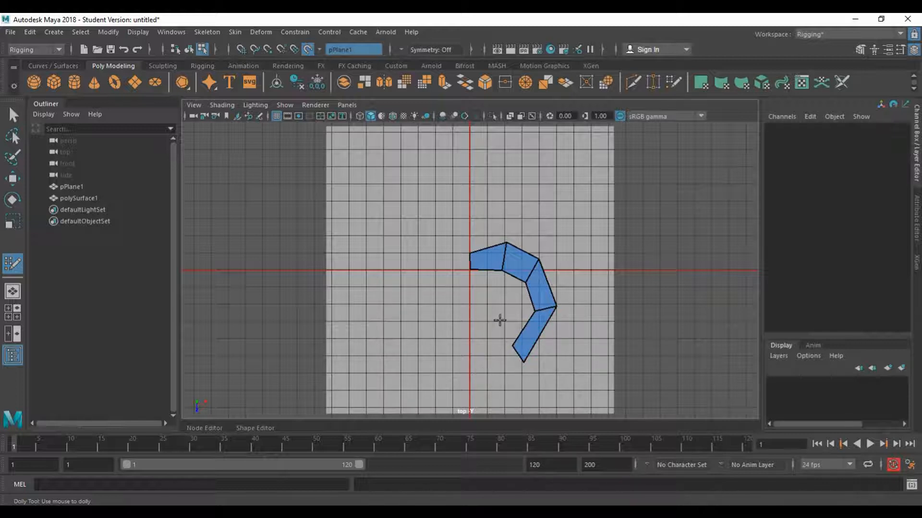
Close the half-heart strip with a quad ending on the vertical axis, and lower the upper inner corner along that axis.
{"action": "left_click", "coordinate": [472, 379]}
{"action": "left_click", "coordinate": [490, 361], "text": "shift"}
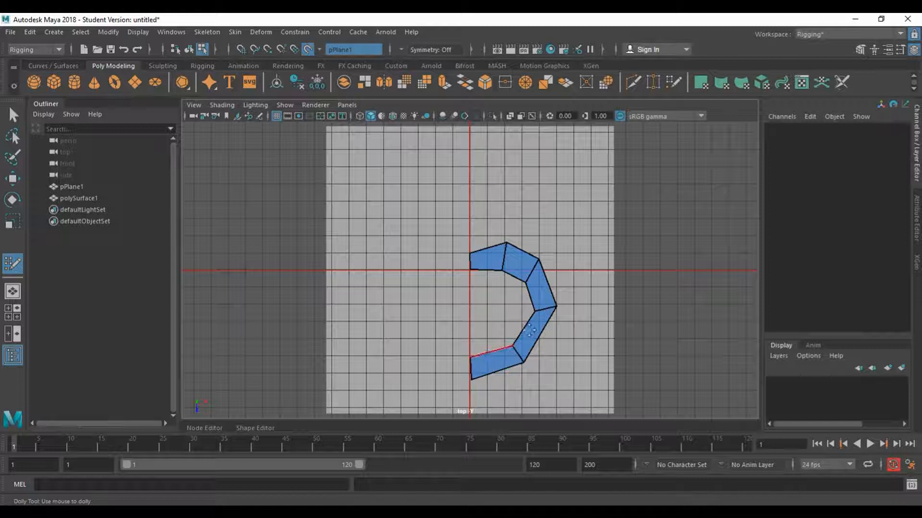
{"action": "left_click_drag", "start_coordinate": [469, 269], "coordinate": [469, 286]}
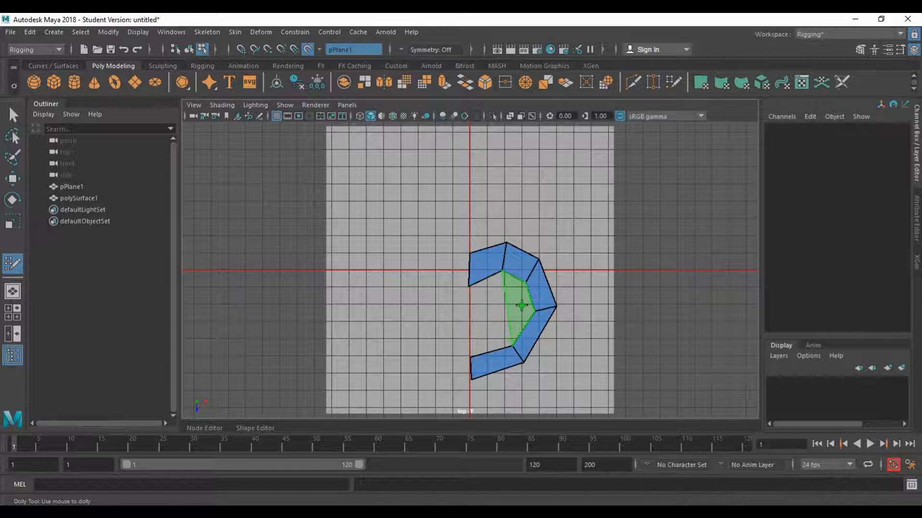
Fill the half heart's interior with quads, divided crosswise by one edge loop, and relax its inner vertices.
{"action": "left_click", "coordinate": [522, 306], "text": "shift"}
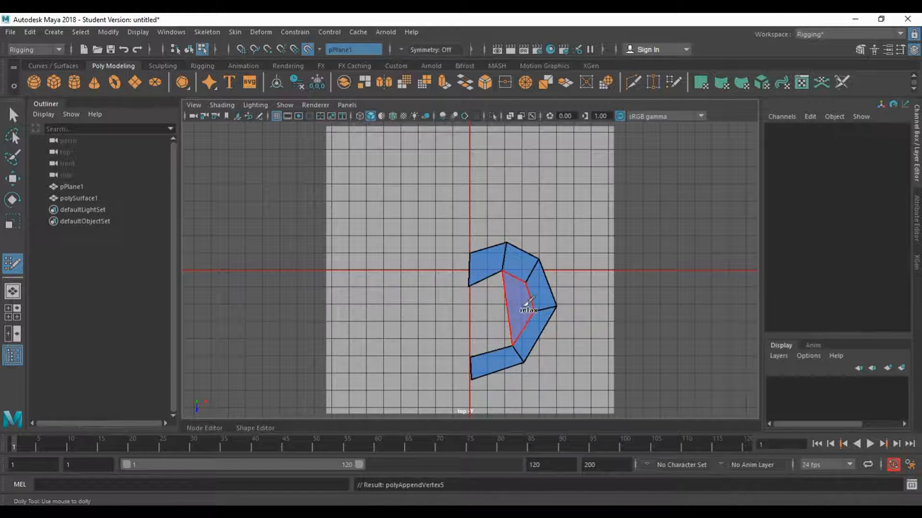
{"action": "left_click", "coordinate": [484, 311], "text": "shift"}
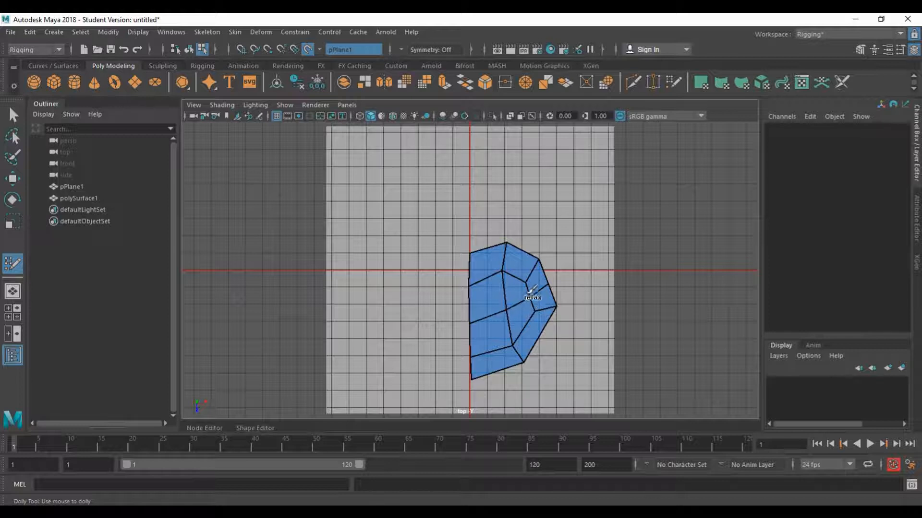
{"action": "mouse_move", "coordinate": [509, 273]}
{"action": "left_mouse_down", "text": "shift"}
{"action": "mouse_move", "coordinate": [512, 308]}
{"action": "mouse_move", "coordinate": [506, 304]}
{"action": "mouse_move", "coordinate": [536, 323]}
{"action": "mouse_move", "coordinate": [502, 326]}
{"action": "mouse_move", "coordinate": [539, 304]}
{"action": "mouse_move", "coordinate": [534, 268]}
{"action": "mouse_move", "coordinate": [540, 301]}
{"action": "left_mouse_up", "text": "shift"}
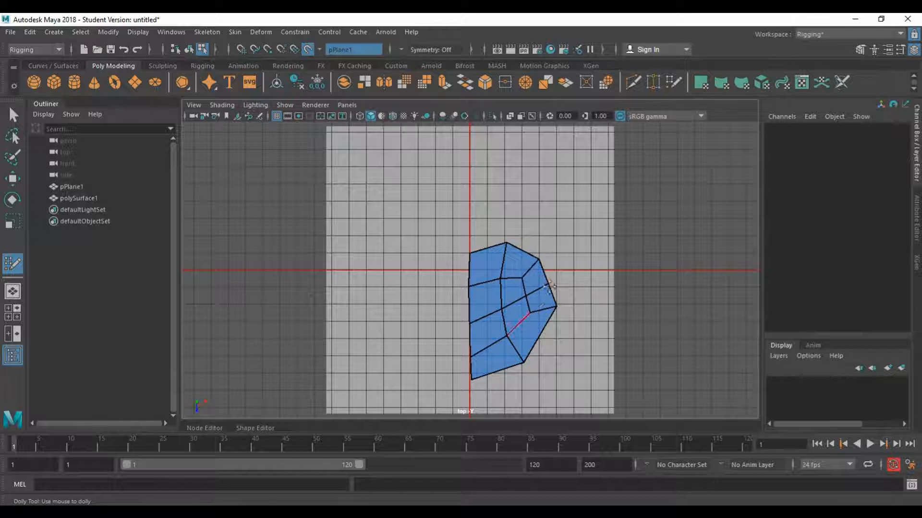
{"action": "key", "text": "ctrl+z"}
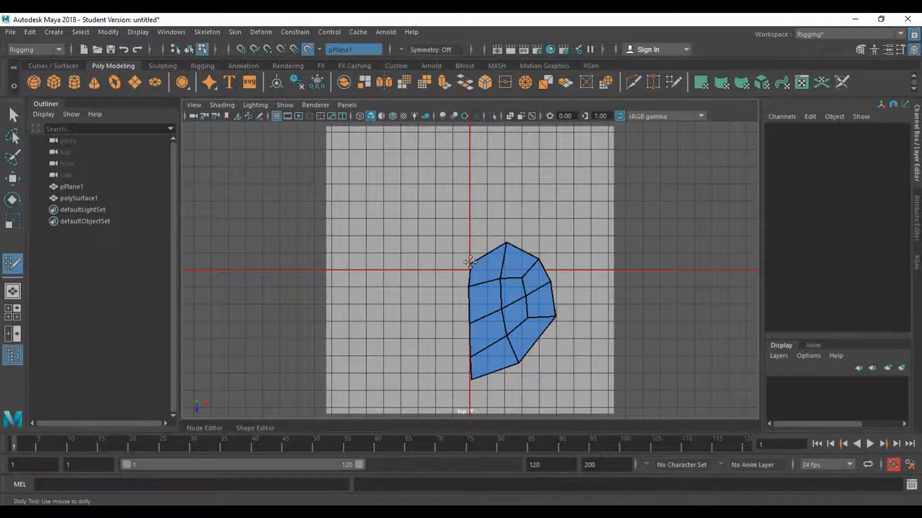
Reshape the half heart's outer vertices into a rounder upper lobe and a straighter taper toward the lower tip.
{"action": "left_click_drag", "start_coordinate": [538, 258], "coordinate": [505, 246]}
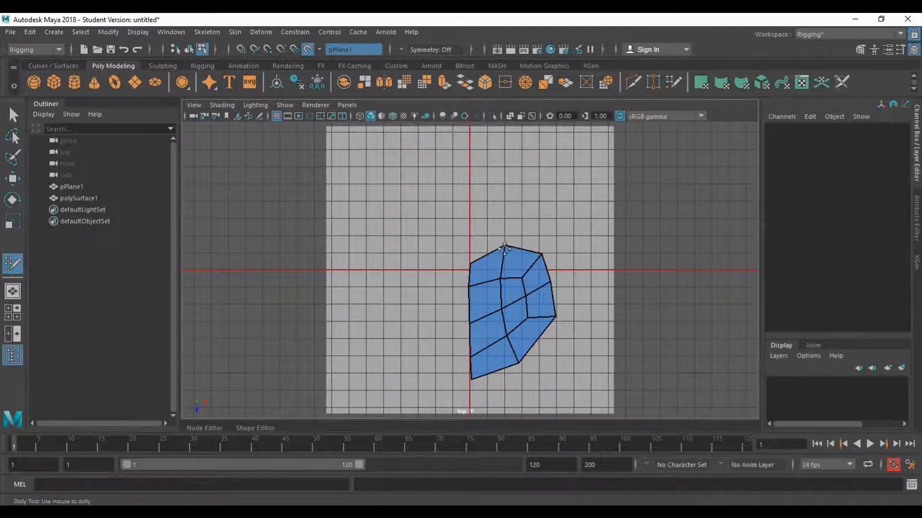
{"action": "left_click_drag", "start_coordinate": [546, 283], "coordinate": [553, 281]}
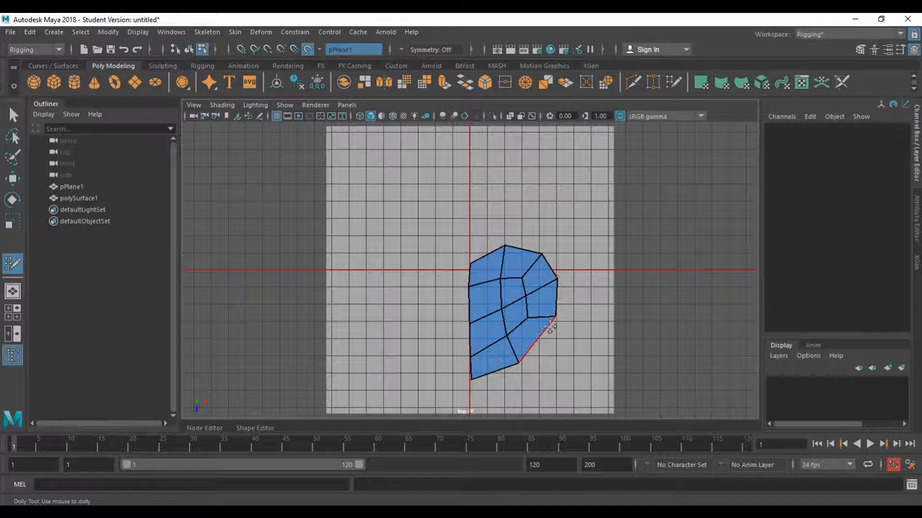
{"action": "left_click_drag", "start_coordinate": [518, 363], "coordinate": [511, 360]}
{"action": "mouse_move", "coordinate": [549, 317]}
{"action": "left_mouse_down"}
{"action": "mouse_move", "coordinate": [551, 324]}
{"action": "mouse_move", "coordinate": [524, 318]}
{"action": "mouse_move", "coordinate": [555, 327]}
{"action": "left_mouse_up"}
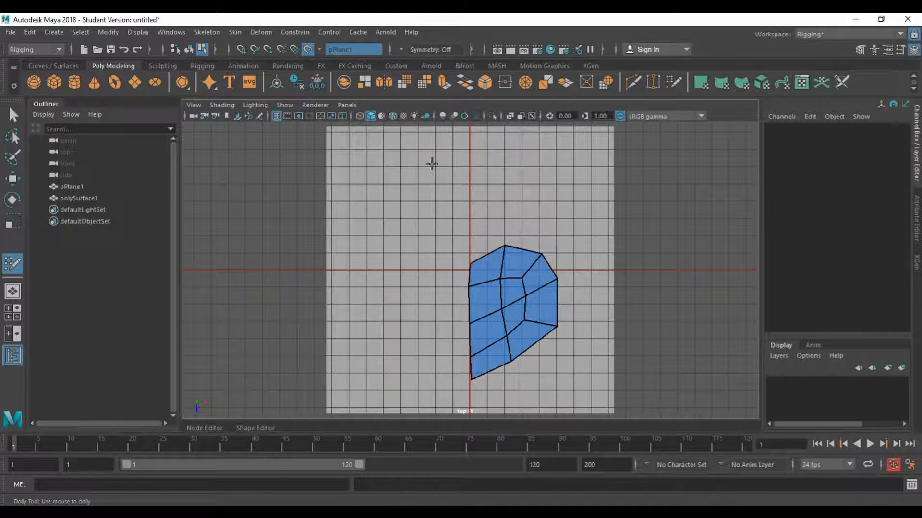
Turn on Object X symmetry and draw a mirrored pair of quads meeting at the vertical axis above the half heart.
{"action": "left_click", "coordinate": [401, 50]}
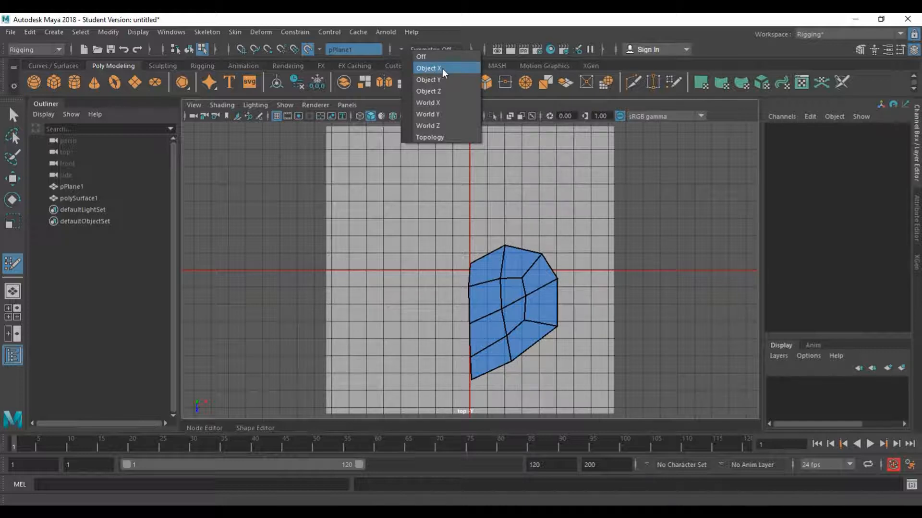
{"action": "left_click", "coordinate": [424, 69]}
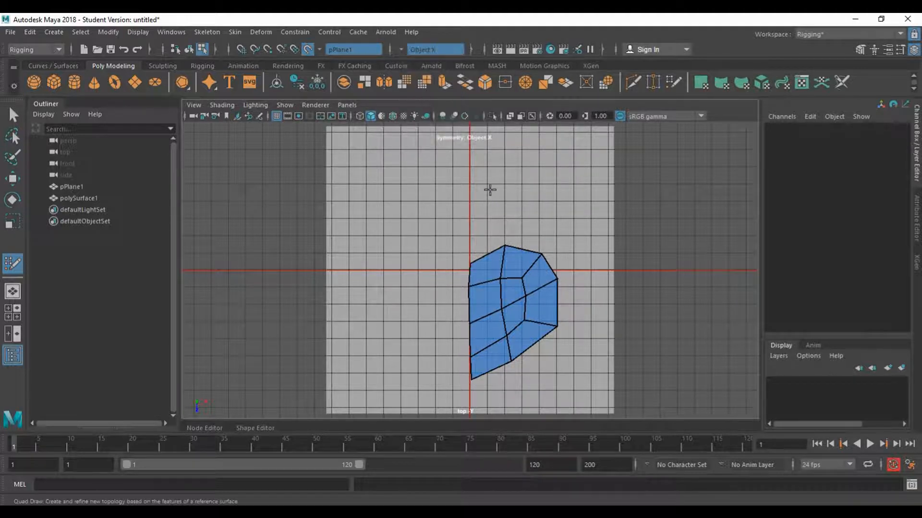
{"action": "left_click", "coordinate": [471, 168]}
{"action": "left_click", "coordinate": [497, 163]}
{"action": "left_click", "coordinate": [484, 184], "text": "shift"}
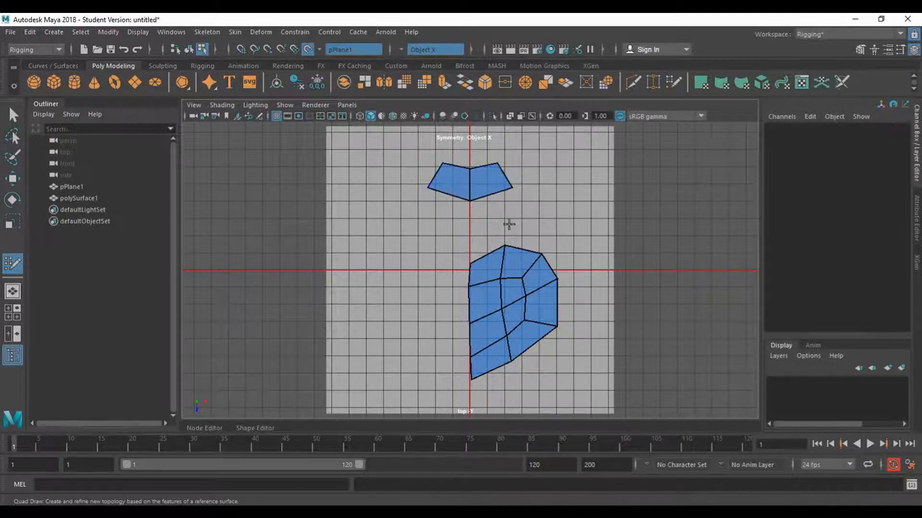
Extend the mirrored test strip with two more quads per side, curving outward and down.
{"action": "left_click", "coordinate": [529, 158]}
{"action": "left_click", "coordinate": [556, 189]}
{"action": "left_click", "coordinate": [536, 175], "text": "shift"}
{"action": "left_click", "coordinate": [550, 218]}
{"action": "left_click", "coordinate": [520, 220]}
{"action": "left_click", "coordinate": [533, 205], "text": "shift"}
Fill the gap below the mirrored strip with quads meeting at the vertical axis, and pull its lower outer corners inward.
{"action": "left_click", "coordinate": [504, 225]}
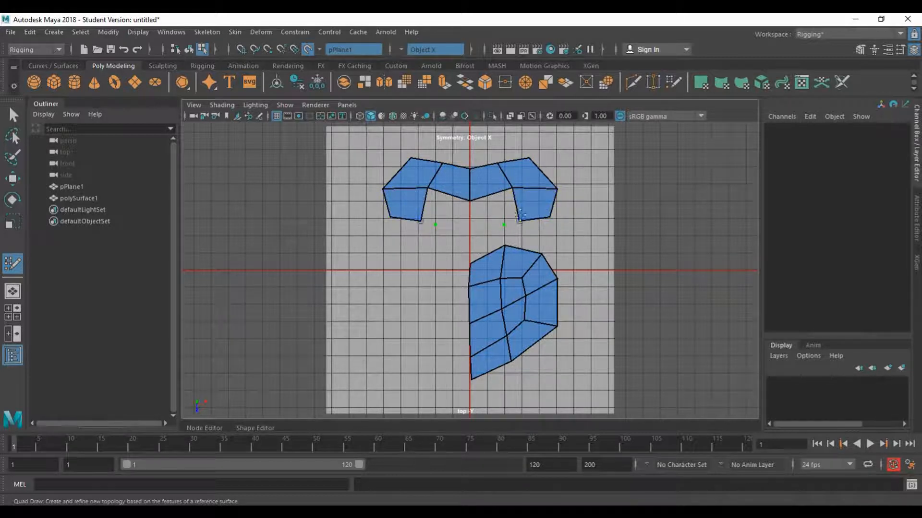
{"action": "left_click_drag", "start_coordinate": [504, 224], "coordinate": [470, 239]}
{"action": "left_click", "coordinate": [498, 210], "text": "shift"}
{"action": "left_click_drag", "start_coordinate": [389, 217], "coordinate": [464, 234]}
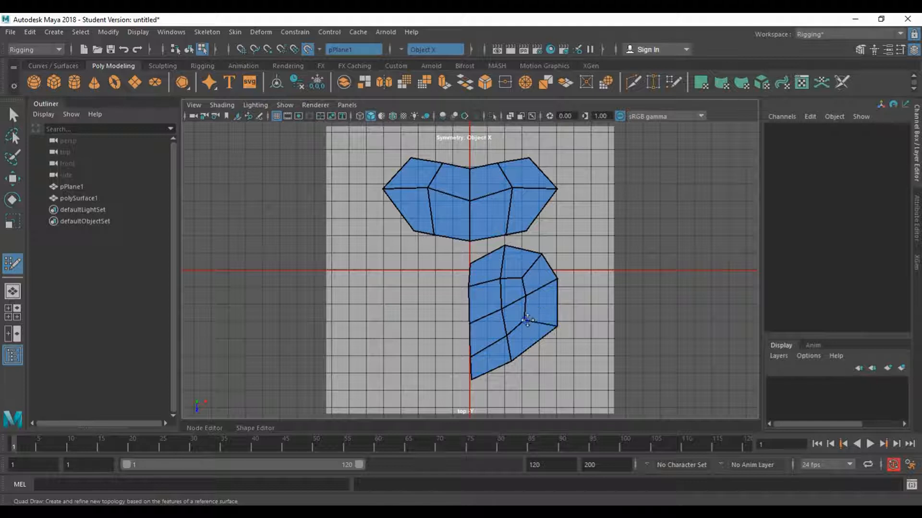
Leave Quad Draw, disable the live surface and delete the reference plane.
{"action": "key", "text": "q"}
{"action": "left_click", "coordinate": [514, 215]}
{"action": "right_click_drag", "start_coordinate": [524, 202], "coordinate": [551, 182]}
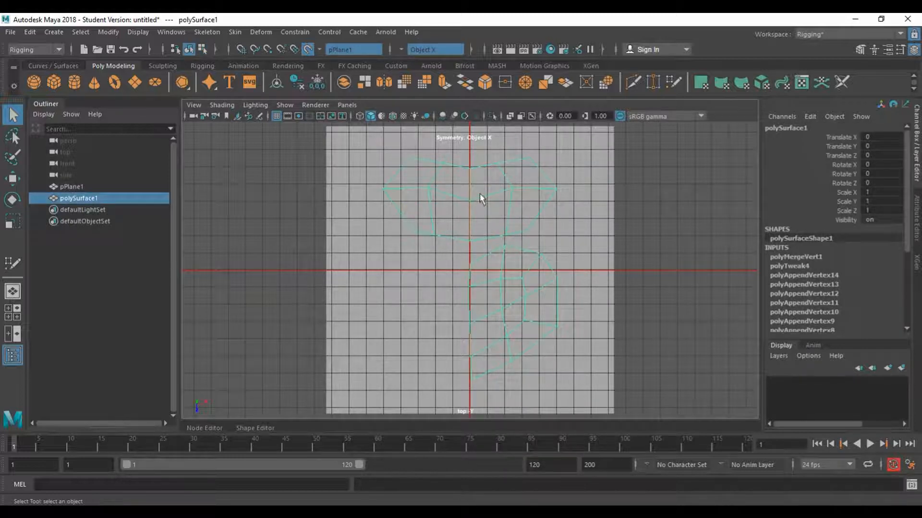
{"action": "left_click", "coordinate": [385, 291]}
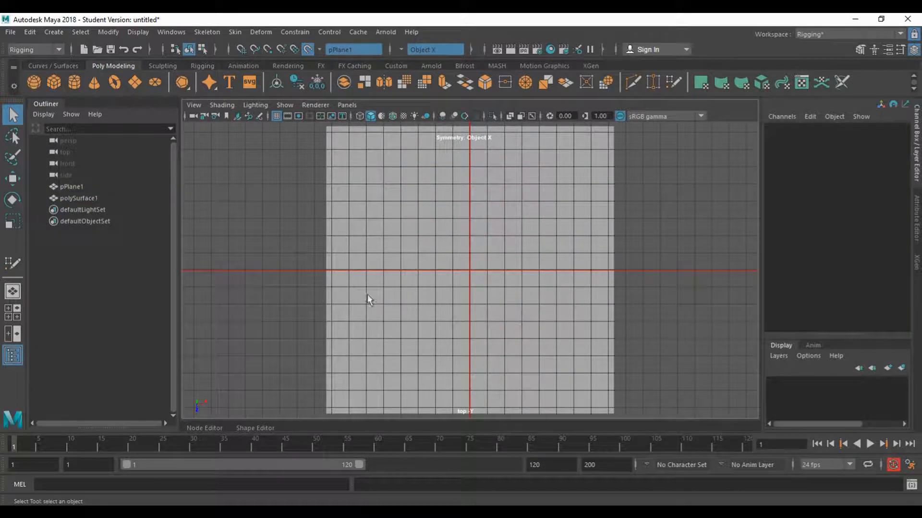
{"action": "left_click", "coordinate": [307, 49]}
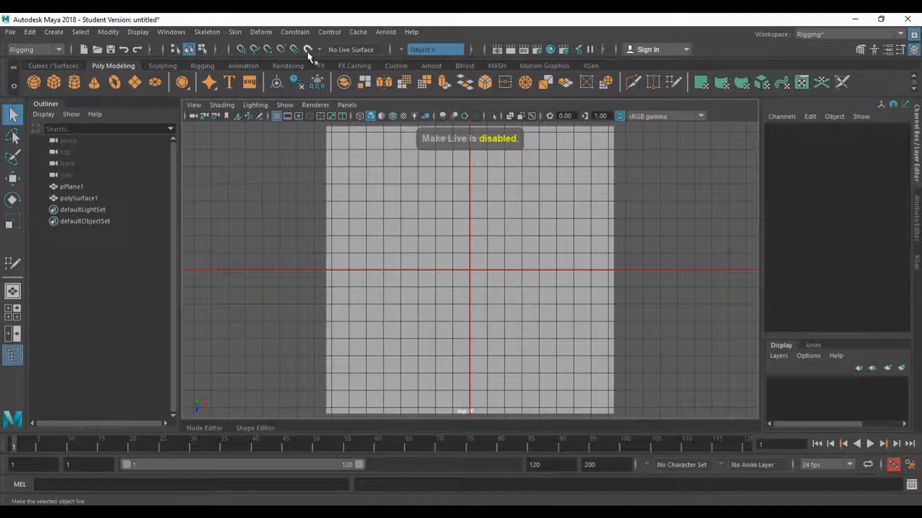
{"action": "left_click", "coordinate": [356, 224]}
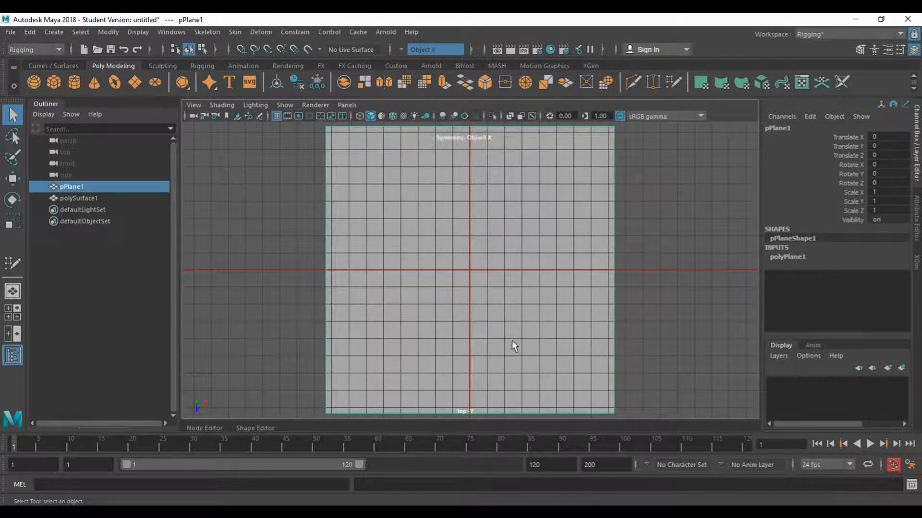
{"action": "key", "text": "Delete"}
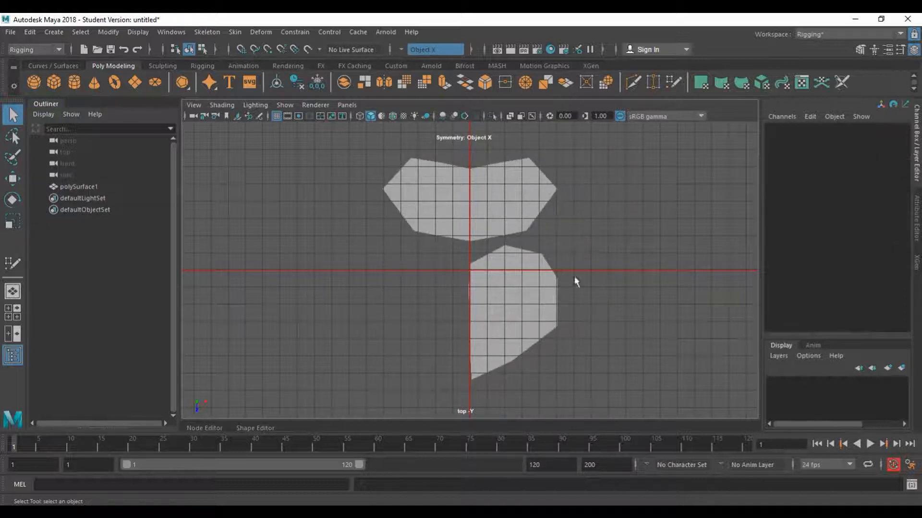
Delete all faces of the mirrored test shape above the half heart and return the mesh to object mode.
{"action": "left_click", "coordinate": [525, 315]}
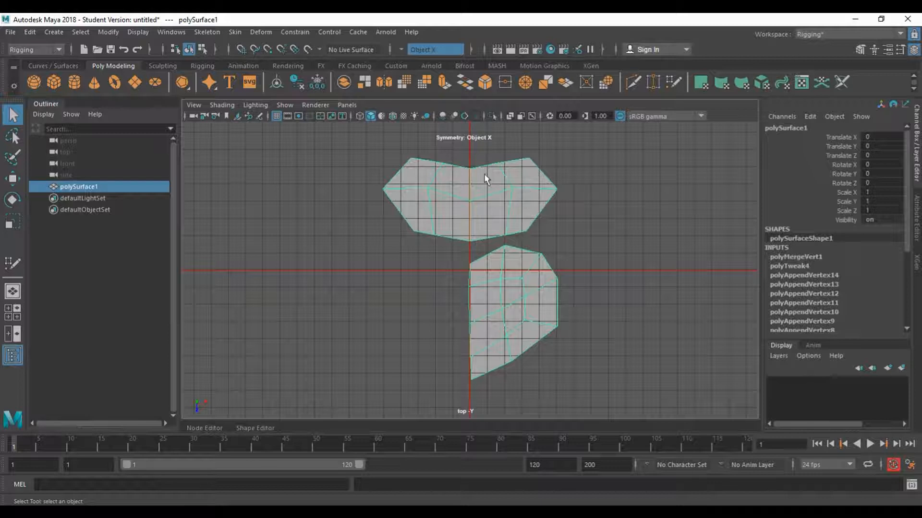
{"action": "right_click", "coordinate": [563, 171]}
{"action": "left_click", "coordinate": [567, 177]}
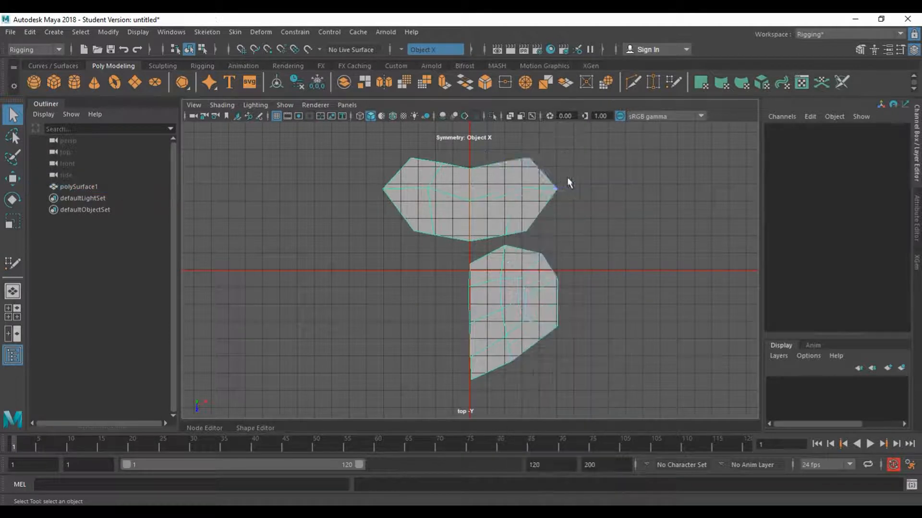
{"action": "left_click_drag", "start_coordinate": [356, 138], "coordinate": [602, 235]}
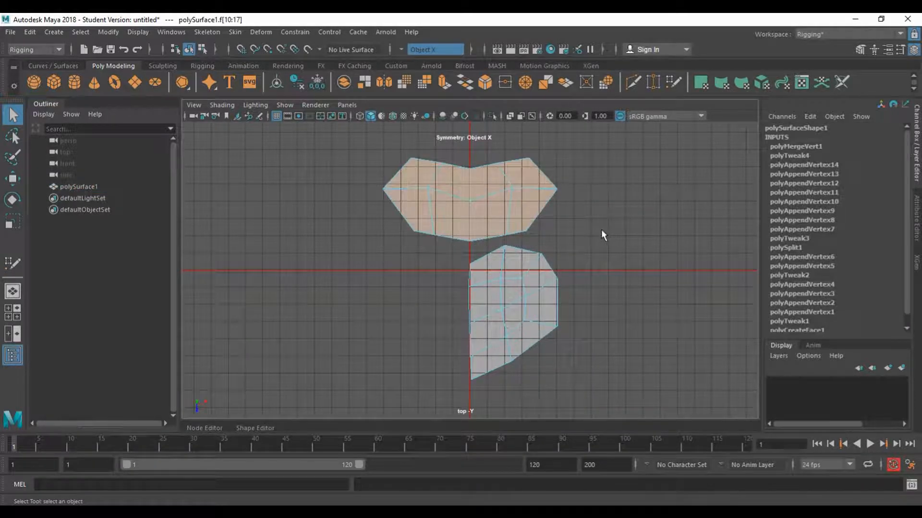
{"action": "key", "text": "Delete"}
{"action": "right_click_drag", "start_coordinate": [512, 263], "coordinate": [552, 173]}
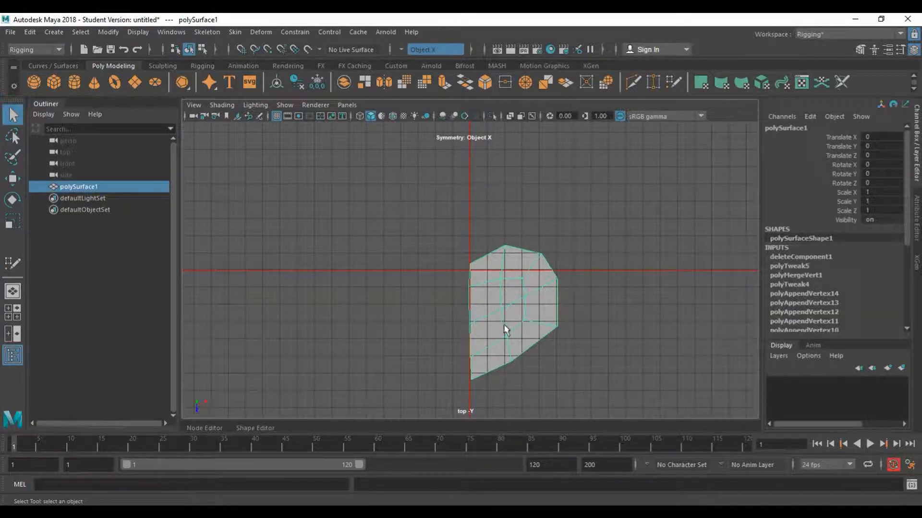
Turn off Retain component spacing for the Move tool and snap the half heart's five inner-edge vertices onto the vertical grid axis.
{"action": "left_click_drag", "start_coordinate": [453, 277], "coordinate": [484, 405]}
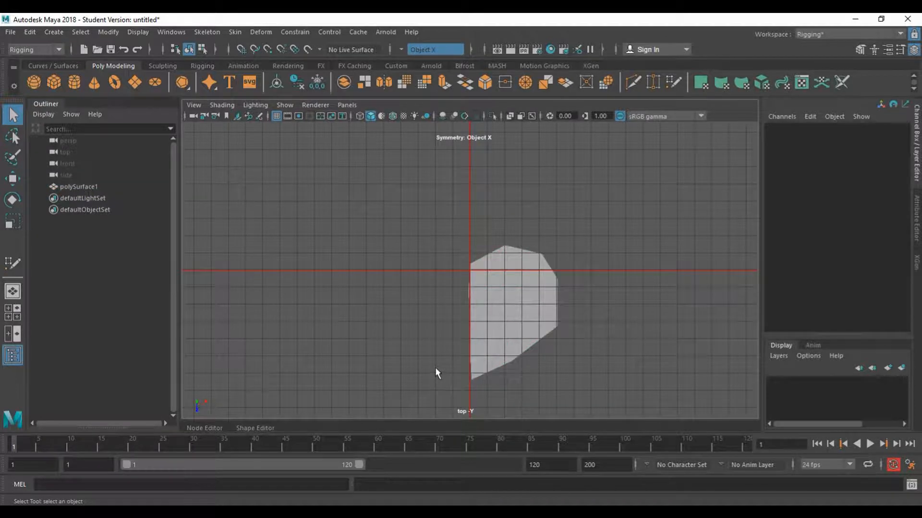
{"action": "right_click", "coordinate": [488, 300]}
{"action": "left_click", "coordinate": [440, 184]}
{"action": "left_click_drag", "start_coordinate": [439, 225], "coordinate": [480, 398]}
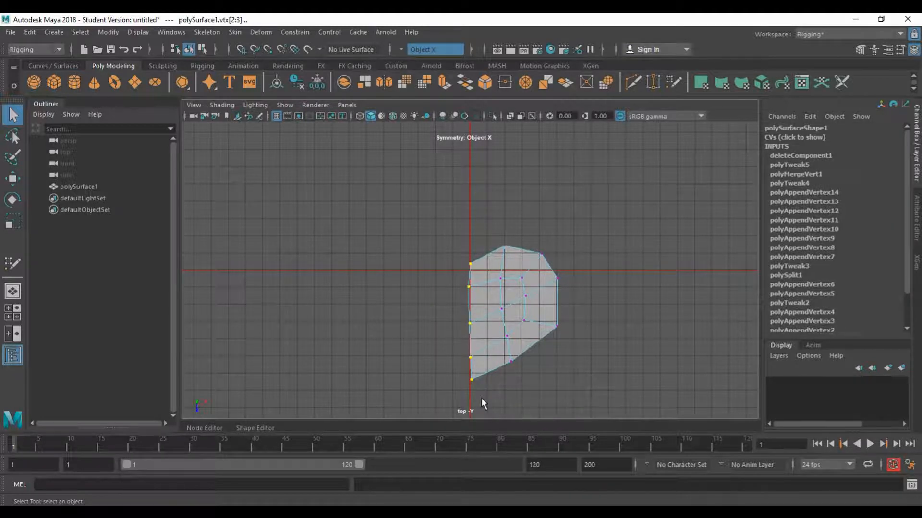
{"action": "key", "text": "e"}
{"action": "key", "text": "w"}
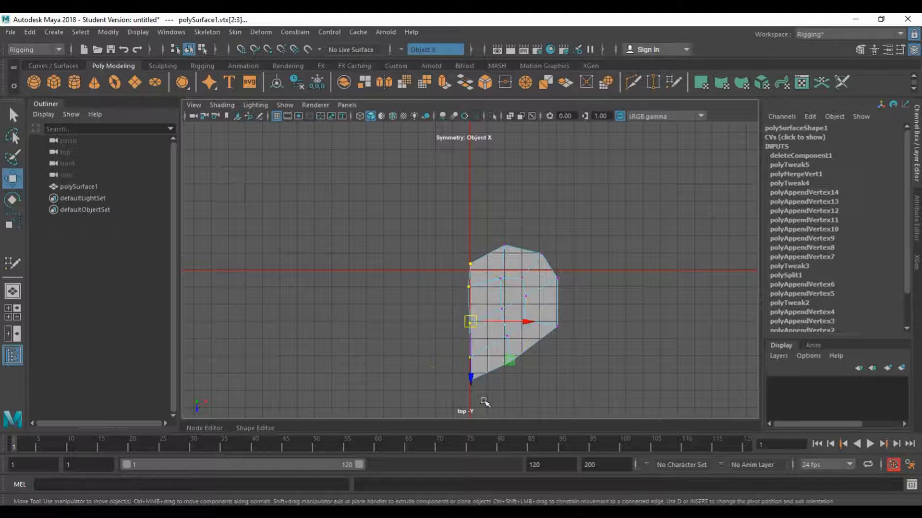
{"action": "left_click", "coordinate": [901, 52]}
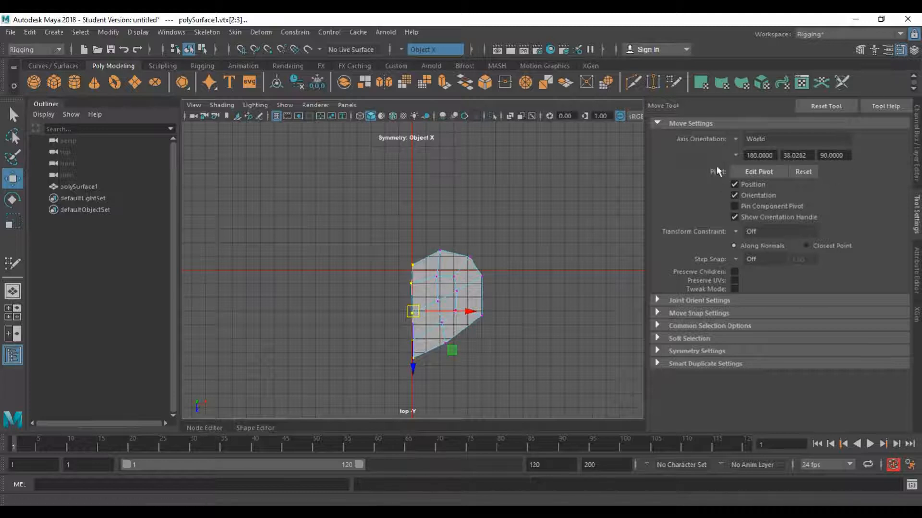
{"action": "left_click", "coordinate": [658, 313]}
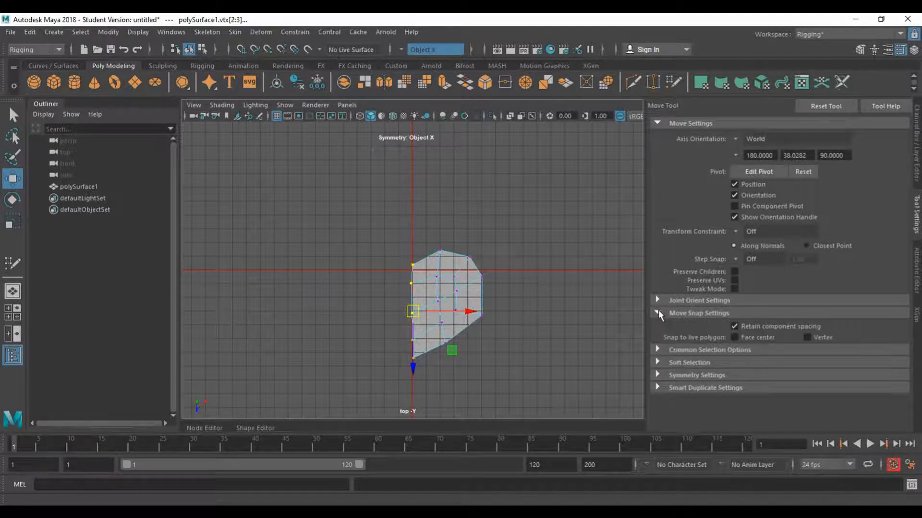
{"action": "left_click", "coordinate": [738, 326]}
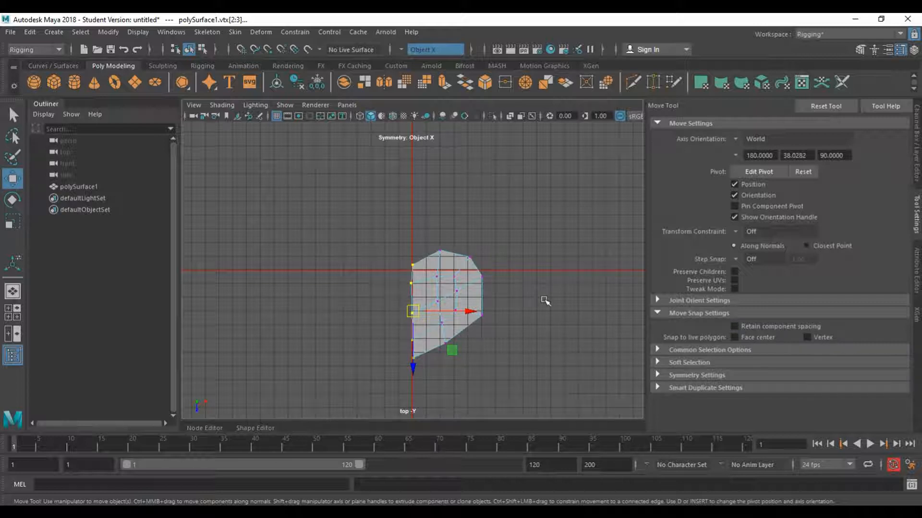
{"action": "key", "text": "x"}
{"action": "left_click_drag", "start_coordinate": [470, 311], "coordinate": [416, 311]}
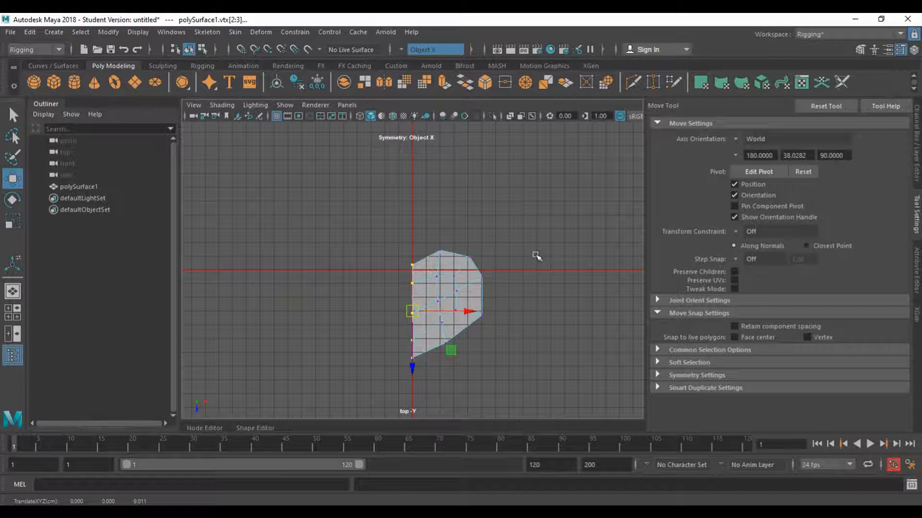
Return the half-heart mesh to object mode and turn symmetry off.
{"action": "right_click_drag", "start_coordinate": [457, 190], "coordinate": [489, 179]}
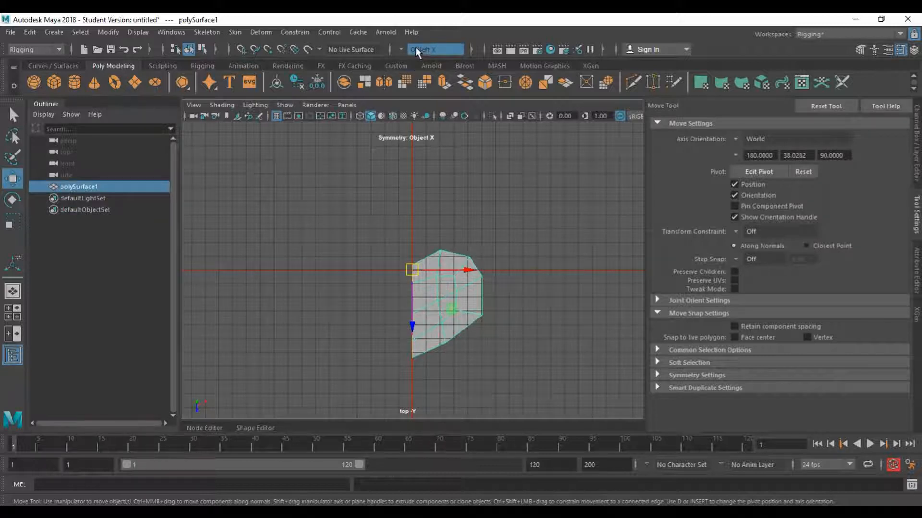
{"action": "left_click", "coordinate": [401, 49]}
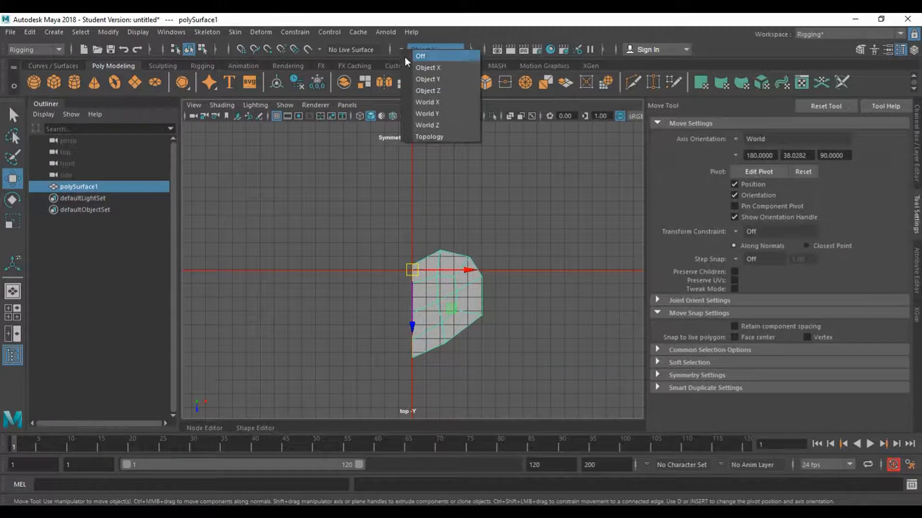
{"action": "left_click", "coordinate": [415, 56]}
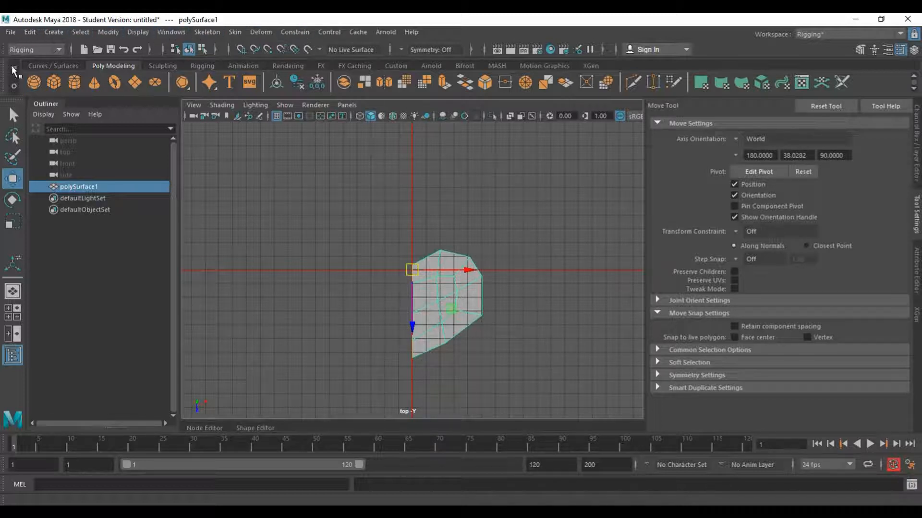
Switch to the Modeling menu set and set up the Mirror options for the half heart with the X mirror axis.
{"action": "left_click", "coordinate": [31, 47]}
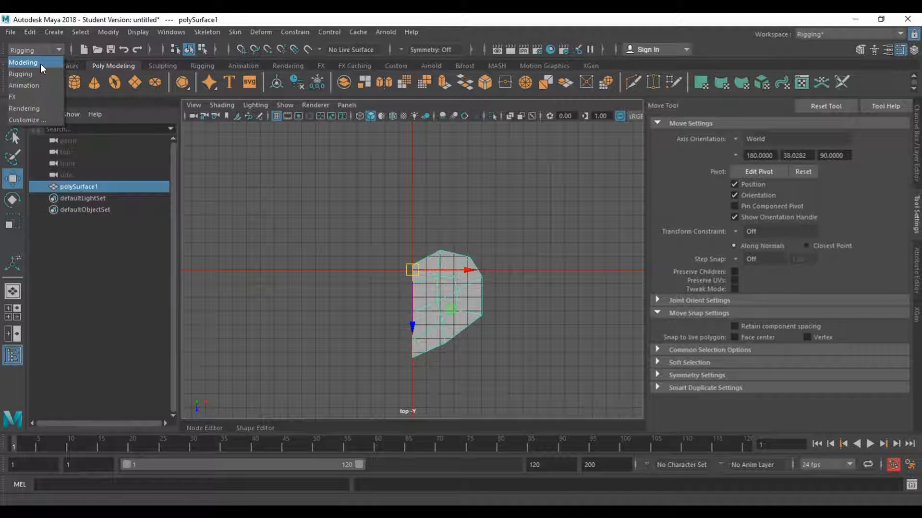
{"action": "left_click", "coordinate": [41, 64]}
{"action": "left_click", "coordinate": [202, 33]}
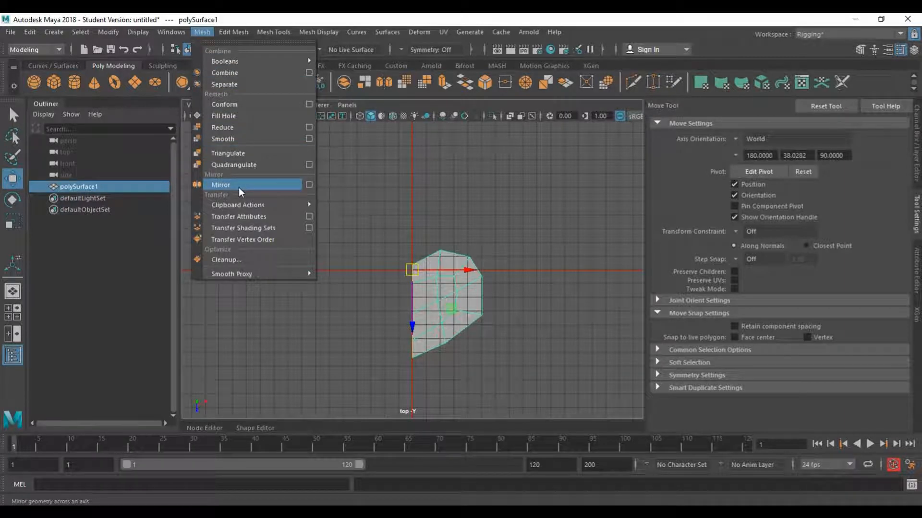
{"action": "left_click", "coordinate": [310, 186]}
{"action": "left_click_drag", "start_coordinate": [608, 171], "coordinate": [590, 119]}
{"action": "scroll", "coordinate": [478, 367], "scroll_direction": "up", "scroll_amount": 3}
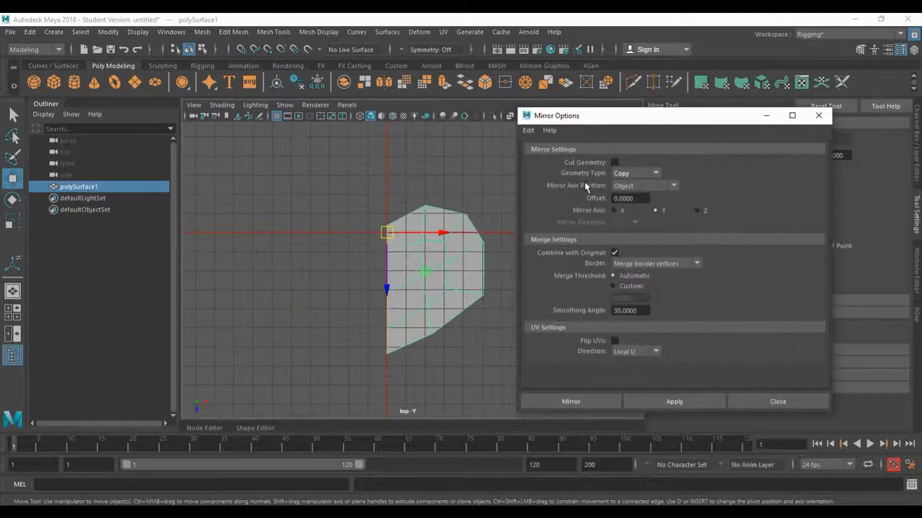
{"action": "left_click", "coordinate": [614, 211]}
{"action": "left_click", "coordinate": [659, 185]}
{"action": "left_click", "coordinate": [659, 187]}
{"action": "key", "text": "ctrl+z"}
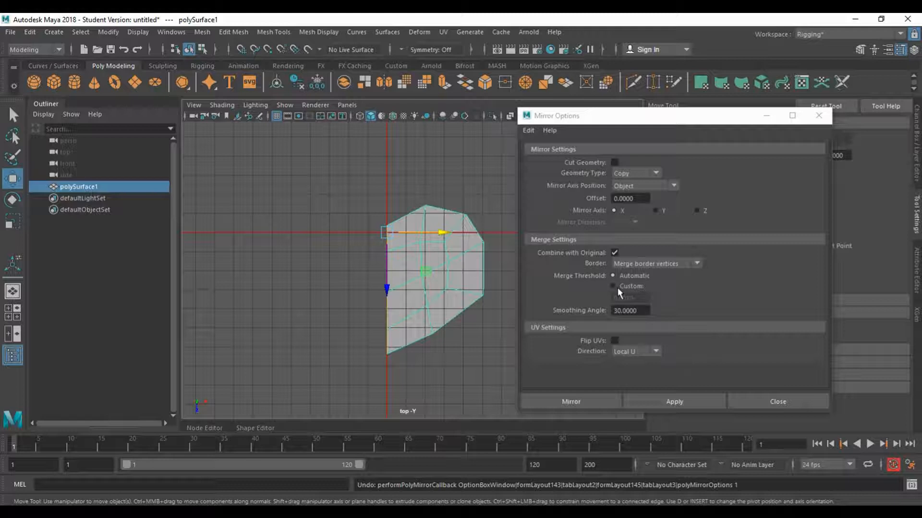
Mirror the half heart across X, merging border vertices with a custom merge threshold of 0.0010.
{"action": "left_click", "coordinate": [671, 267]}
{"action": "left_click", "coordinate": [670, 267]}
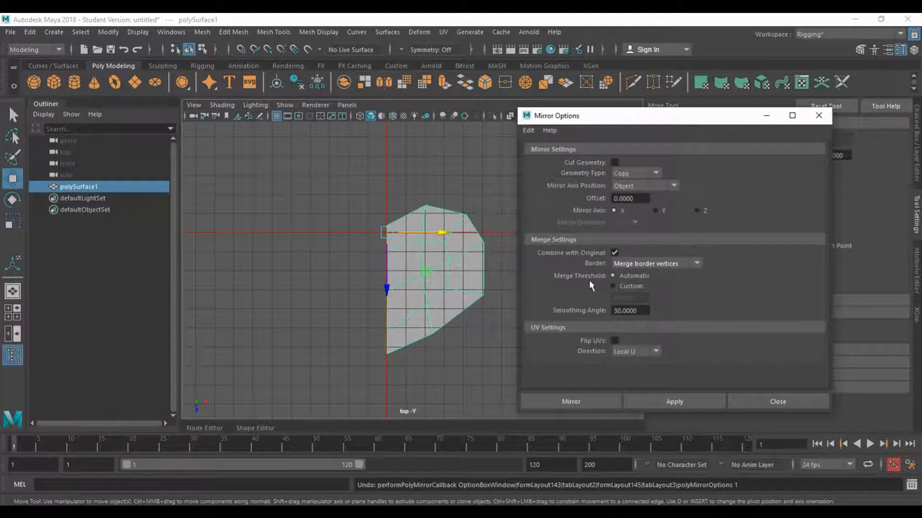
{"action": "left_click", "coordinate": [614, 286]}
{"action": "left_click", "coordinate": [673, 402]}
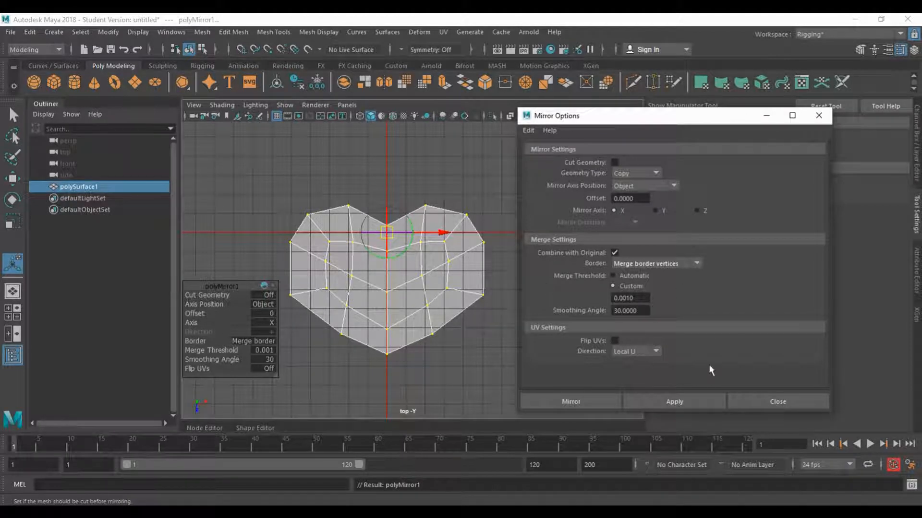
Test the centre seam by moving its middle vertex sideways, and undo the move.
{"action": "right_click_drag", "start_coordinate": [405, 307], "coordinate": [355, 191]}
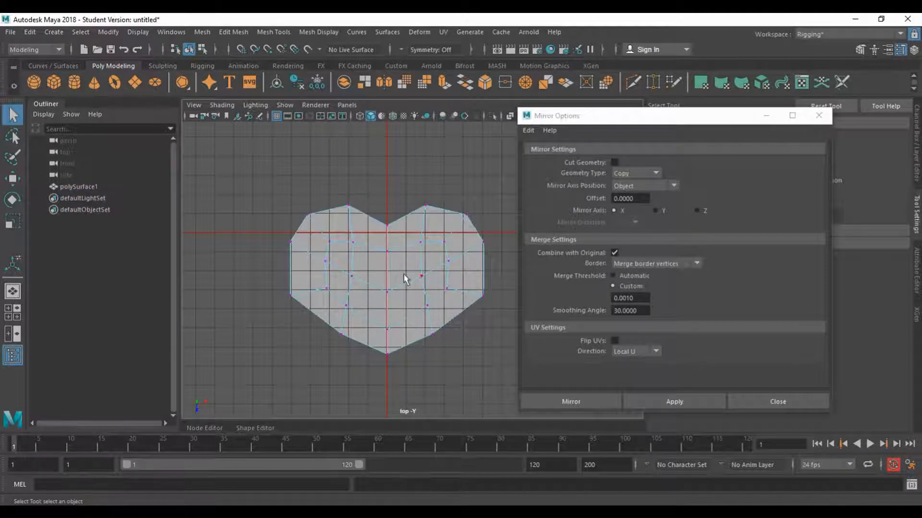
{"action": "left_click", "coordinate": [389, 292]}
{"action": "key", "text": "w"}
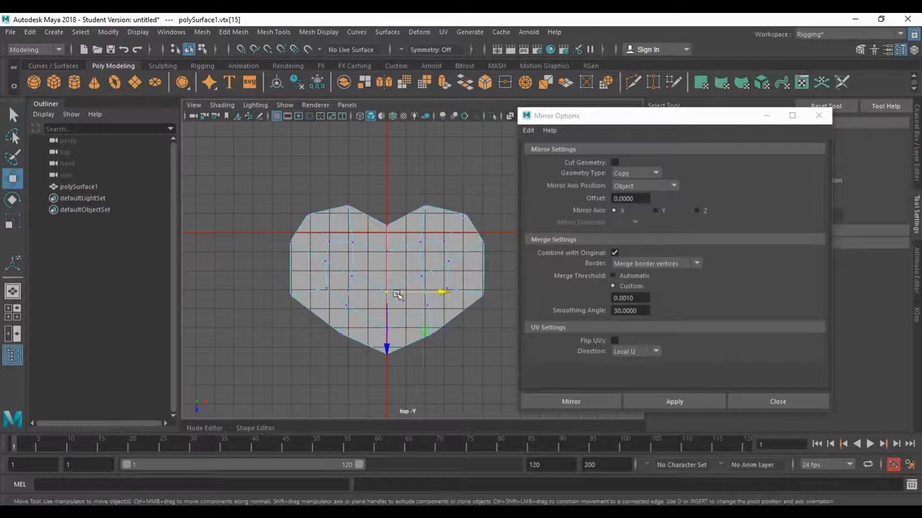
{"action": "mouse_move", "coordinate": [418, 293]}
{"action": "left_mouse_down"}
{"action": "mouse_move", "coordinate": [458, 291]}
{"action": "mouse_move", "coordinate": [384, 296]}
{"action": "mouse_move", "coordinate": [420, 296]}
{"action": "mouse_move", "coordinate": [410, 293]}
{"action": "left_mouse_up"}
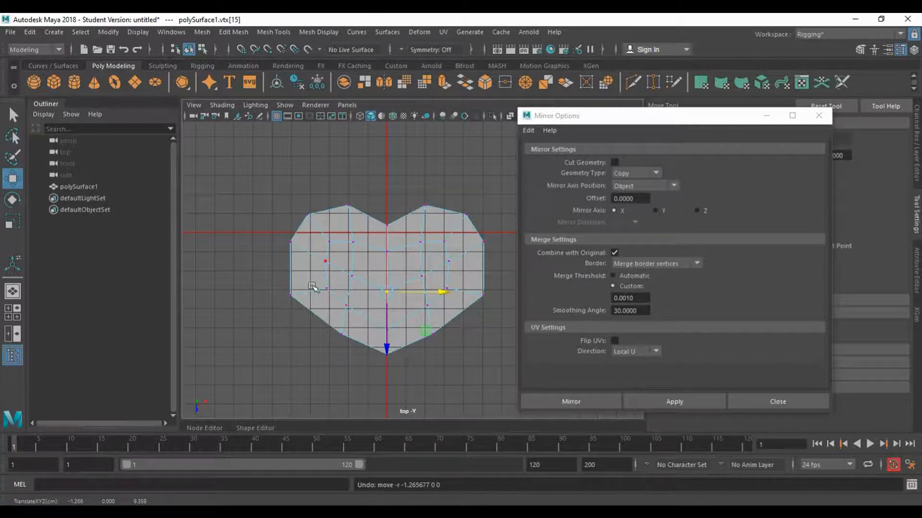
Delete all faces of the mirrored left half of the heart.
{"action": "right_click", "coordinate": [376, 188]}
{"action": "right_click_drag", "start_coordinate": [379, 199], "coordinate": [376, 219]}
{"action": "left_click_drag", "start_coordinate": [294, 166], "coordinate": [372, 358]}
{"action": "key", "text": "Delete"}
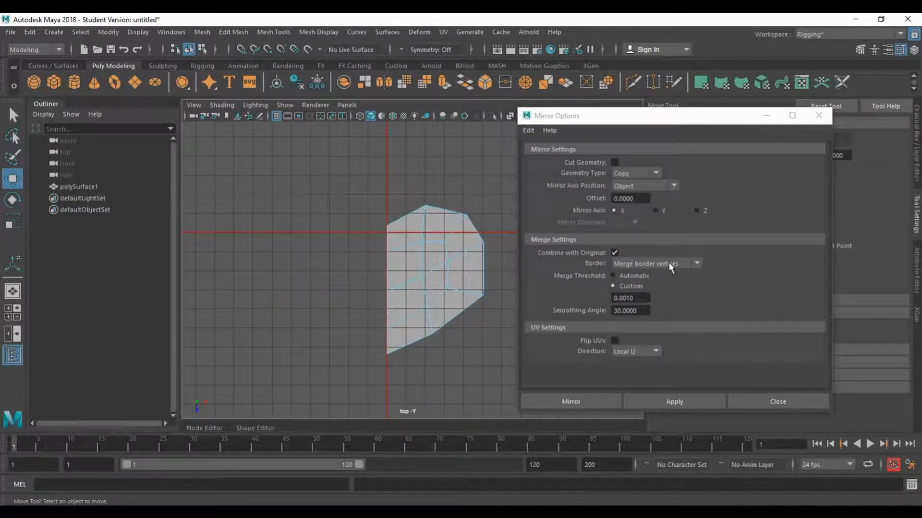
Mirror the half heart across X as a separate piece, with the merge threshold on Automatic and Combine with Original off.
{"action": "left_click", "coordinate": [629, 276]}
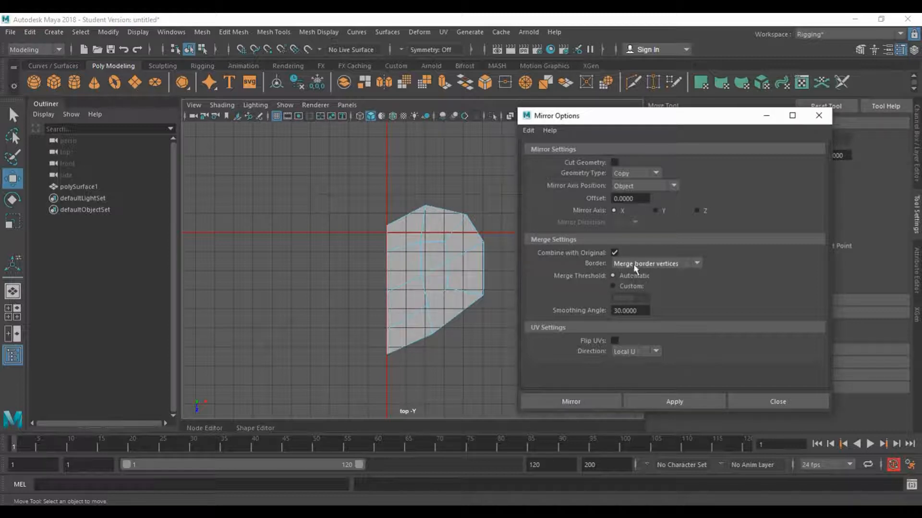
{"action": "left_click", "coordinate": [614, 253]}
{"action": "right_click_drag", "start_coordinate": [413, 187], "coordinate": [453, 180]}
{"action": "left_click", "coordinate": [672, 402]}
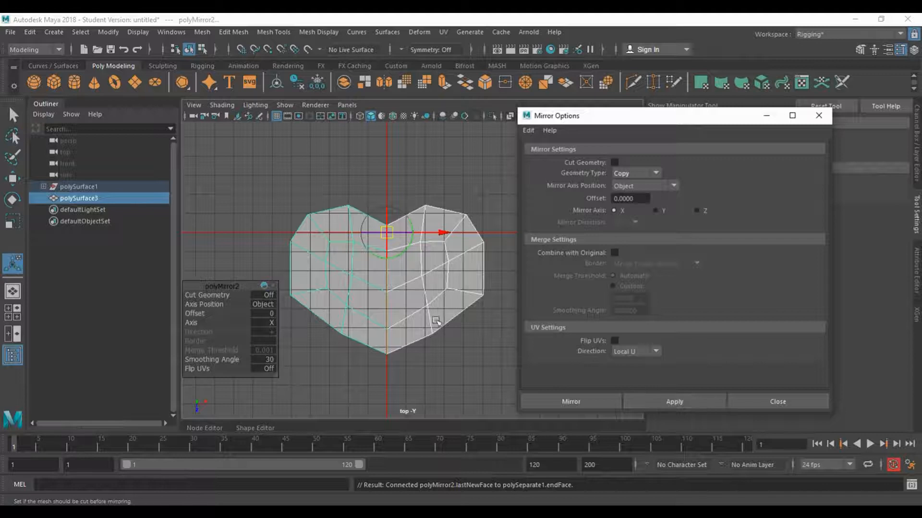
Select both heart halves in object mode and combine them into one mesh.
{"action": "right_click_drag", "start_coordinate": [398, 202], "coordinate": [352, 203]}
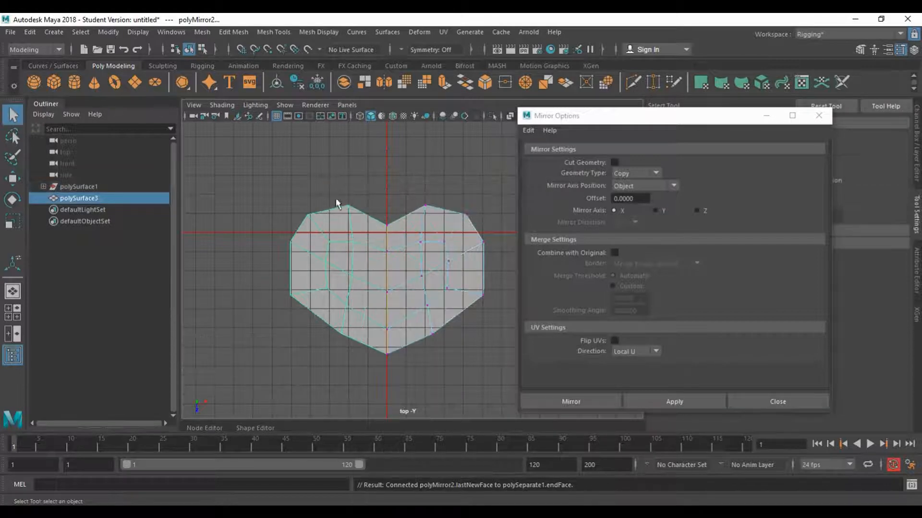
{"action": "left_click", "coordinate": [326, 326]}
{"action": "left_click", "coordinate": [355, 264]}
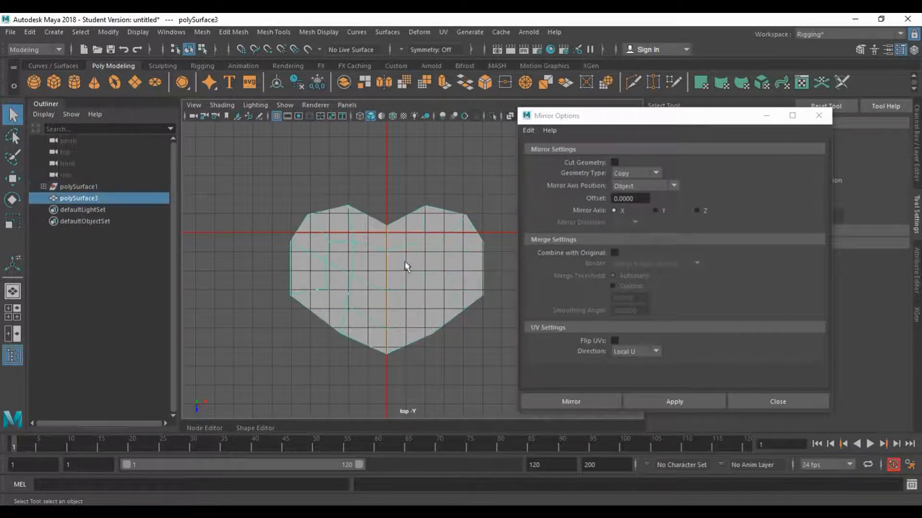
{"action": "right_click", "coordinate": [408, 239]}
{"action": "left_click", "coordinate": [449, 171]}
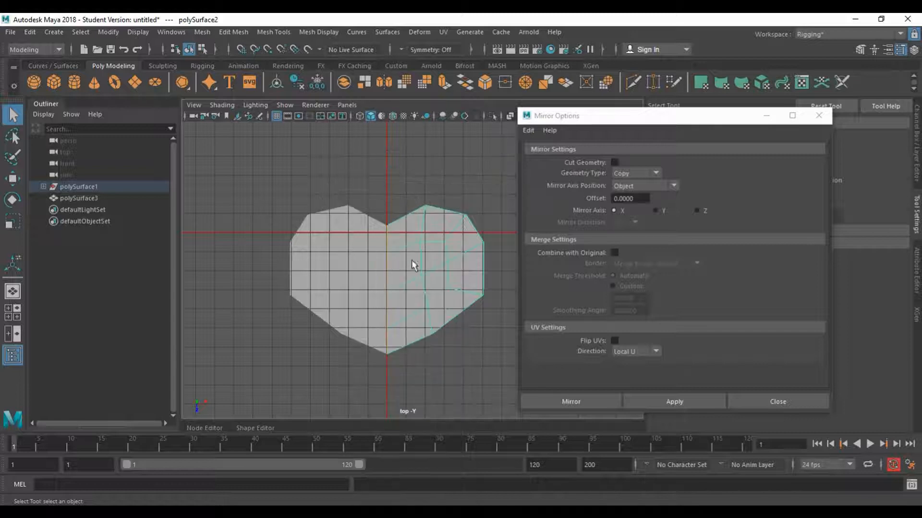
{"action": "left_click_drag", "start_coordinate": [347, 184], "coordinate": [422, 289]}
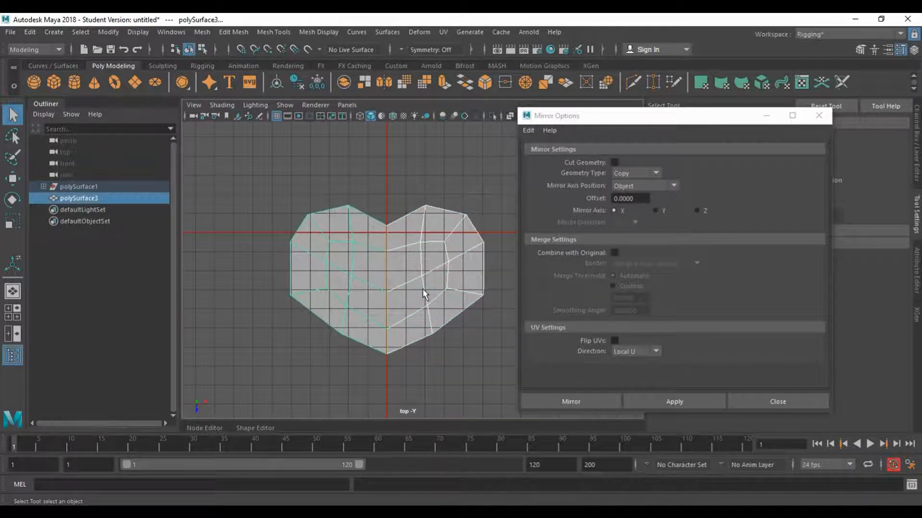
{"action": "left_click", "coordinate": [345, 85]}
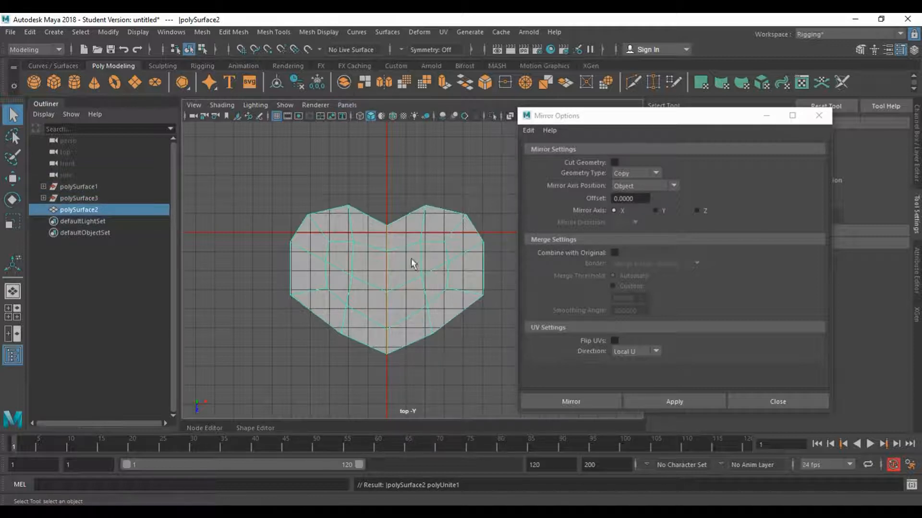
Test whether the combined heart's seam is welded by moving its middle vertex sideways, and undo the move.
{"action": "right_click_drag", "start_coordinate": [410, 270], "coordinate": [353, 189]}
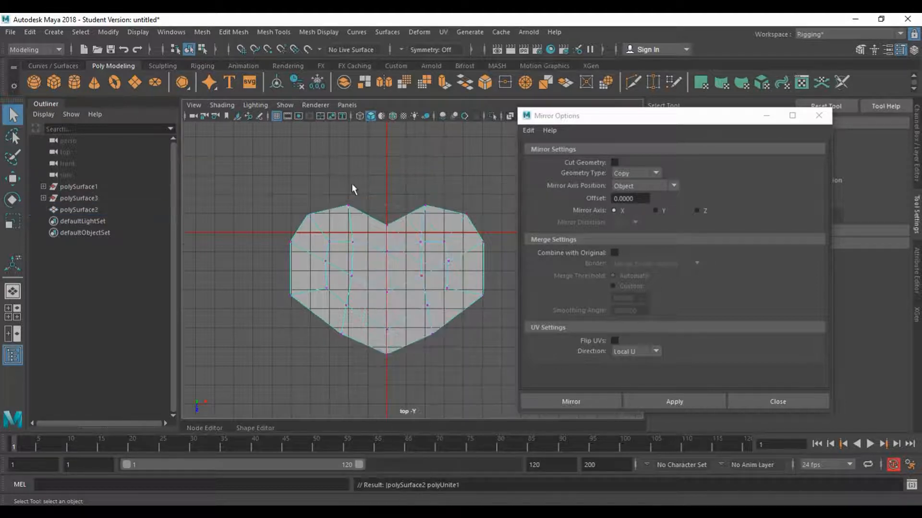
{"action": "left_click", "coordinate": [406, 291]}
{"action": "key", "text": "e"}
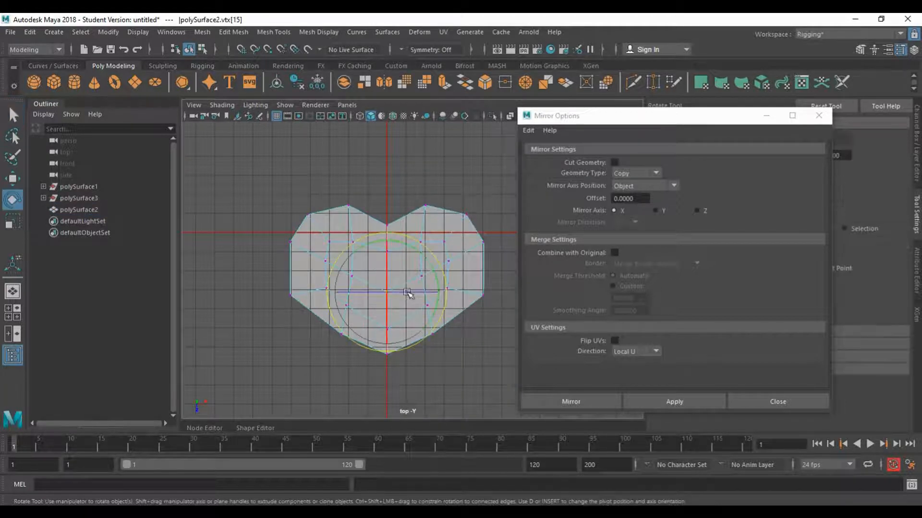
{"action": "key", "text": "w"}
{"action": "left_click_drag", "start_coordinate": [406, 291], "coordinate": [426, 294]}
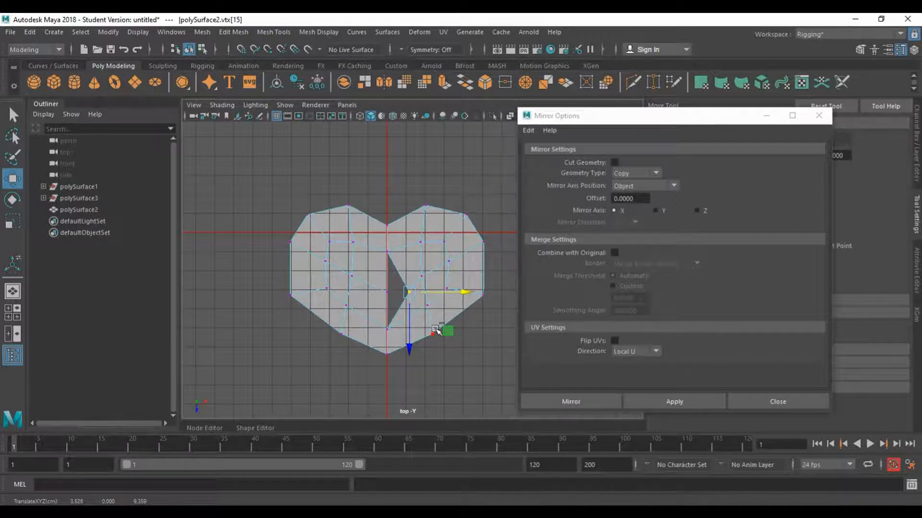
{"action": "key", "text": "ctrl+z"}
Merge the vertices along the heart's centre seam with a distance threshold of 0.01, closing the Mirror options first.
{"action": "left_click_drag", "start_coordinate": [380, 198], "coordinate": [397, 378]}
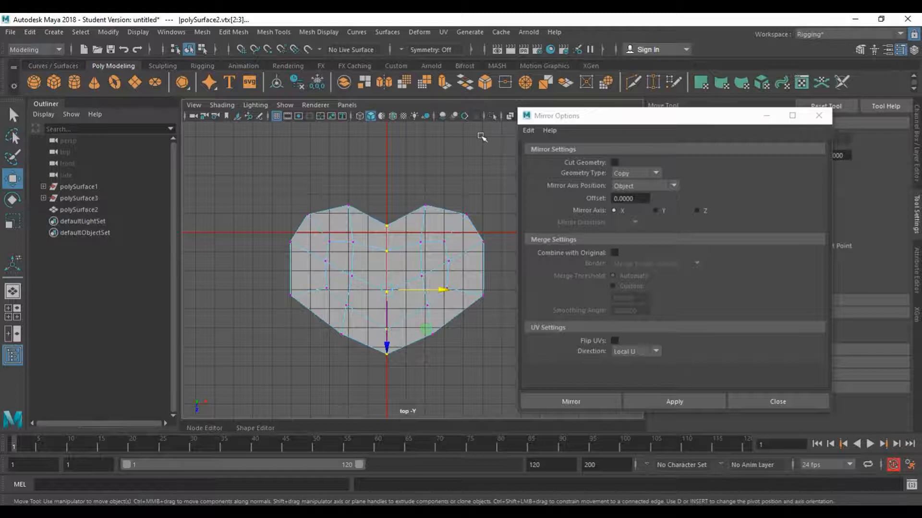
{"action": "left_click_drag", "start_coordinate": [656, 114], "coordinate": [660, 124]}
{"action": "left_click", "coordinate": [816, 131]}
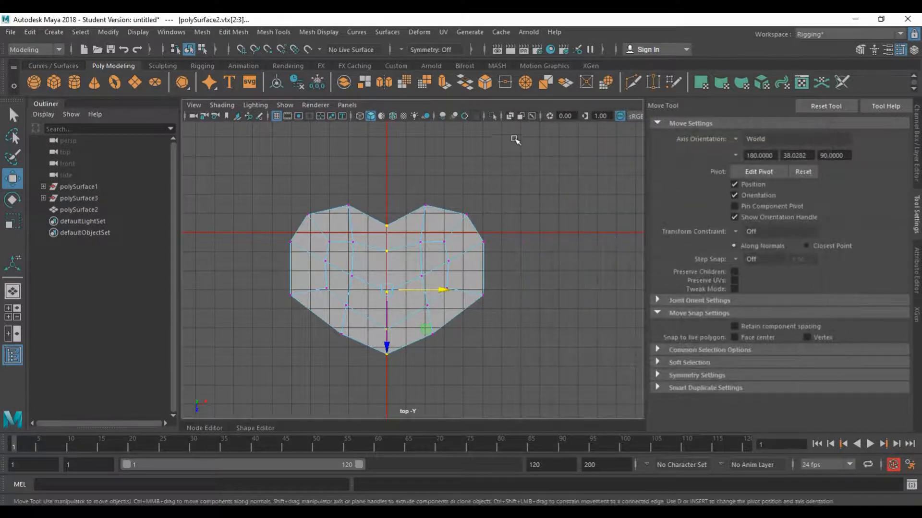
{"action": "left_click", "coordinate": [505, 82]}
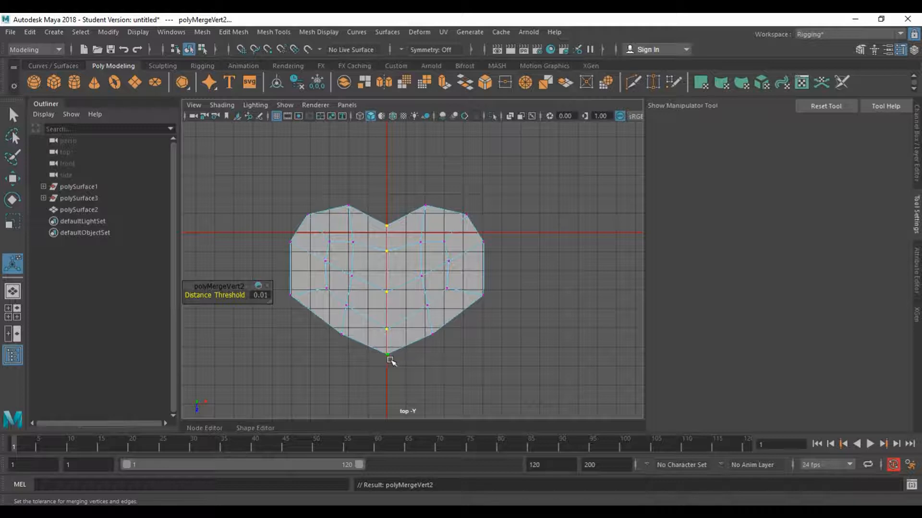
Test the merged seam by moving the middle centre vertex sideways, and undo that move.
{"action": "left_click", "coordinate": [389, 290]}
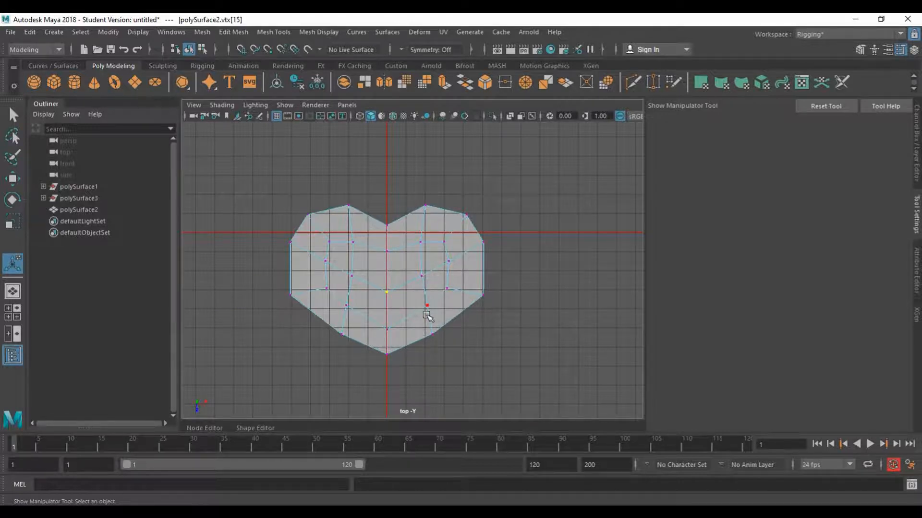
{"action": "key", "text": "w"}
{"action": "mouse_move", "coordinate": [442, 292]}
{"action": "left_mouse_down"}
{"action": "mouse_move", "coordinate": [469, 291]}
{"action": "mouse_move", "coordinate": [425, 294]}
{"action": "left_mouse_up"}
{"action": "key", "text": "ctrl+z"}
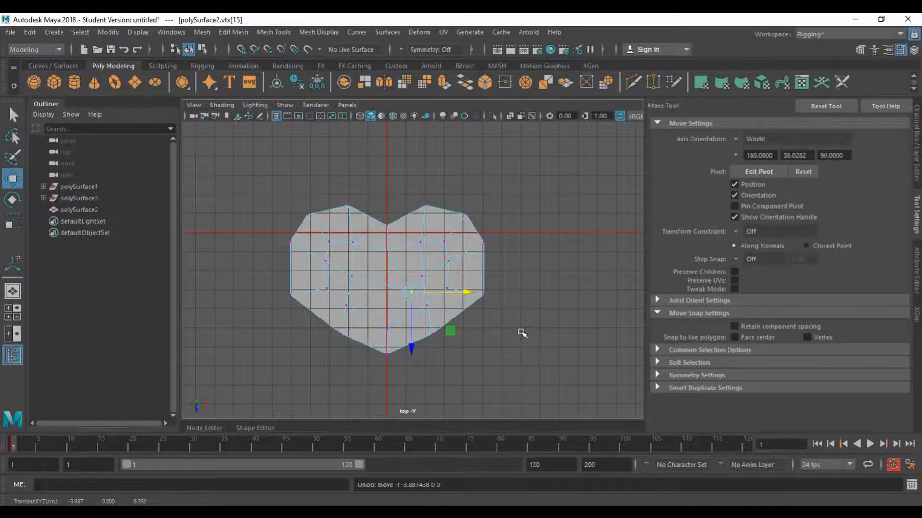
Return the heart to object mode, select it and show it in the perspective view.
{"action": "right_click_drag", "start_coordinate": [446, 230], "coordinate": [471, 172]}
{"action": "left_click", "coordinate": [522, 274]}
{"action": "left_click", "coordinate": [482, 277]}
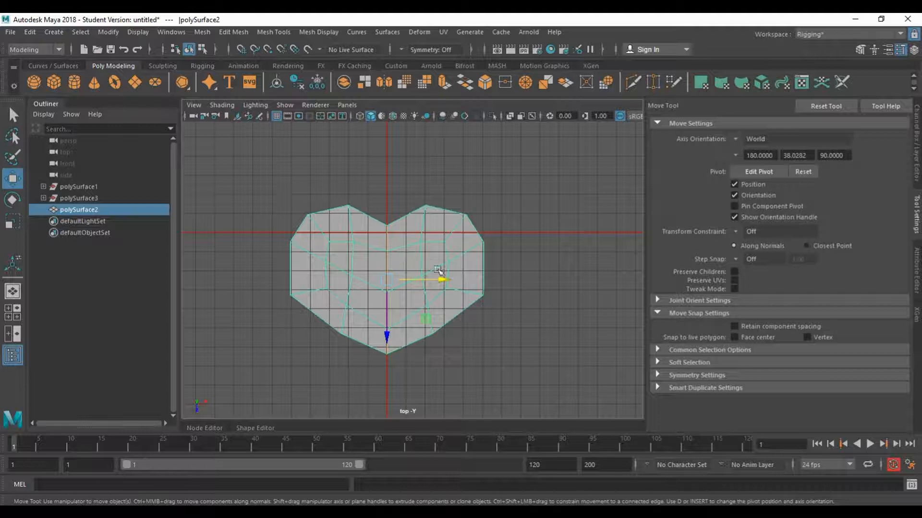
{"action": "key", "text": "space"}
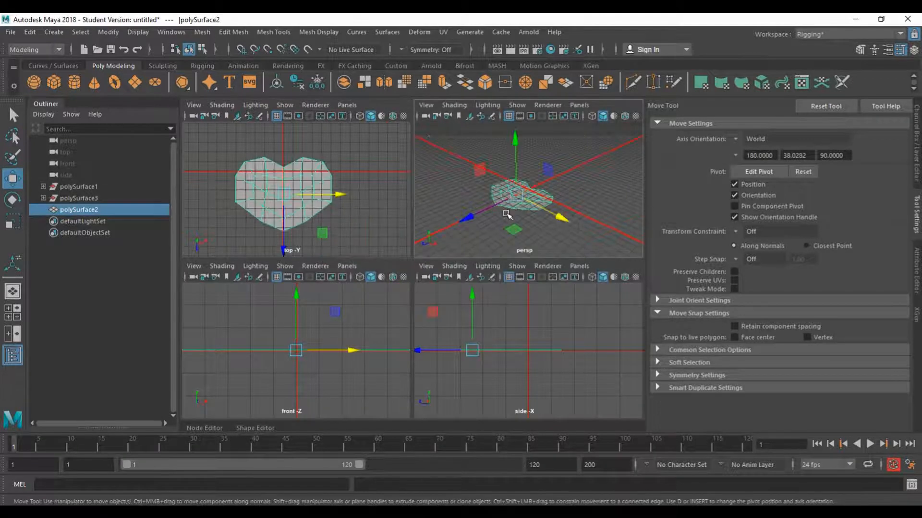
{"action": "key", "text": "space"}
{"action": "scroll", "coordinate": [460, 344], "scroll_direction": "up", "scroll_amount": 3}
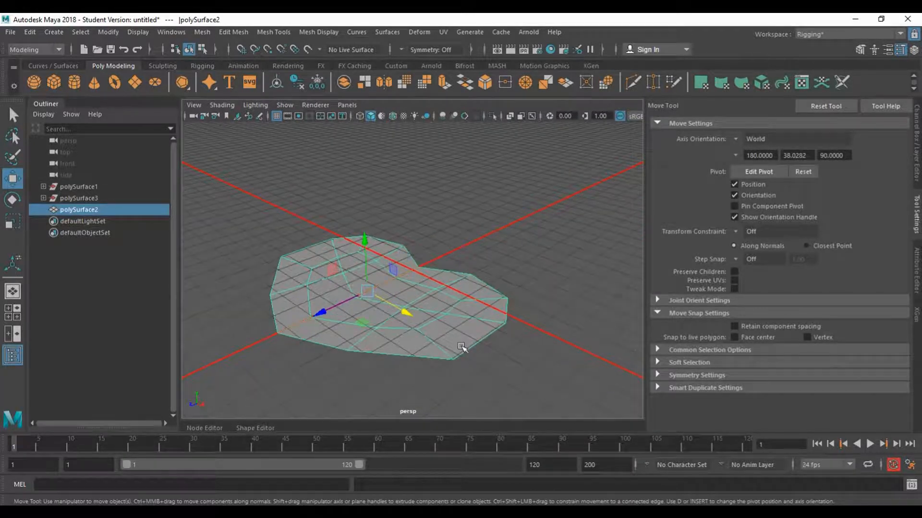
Select the heart's inner faces and extrude them upward to form a raised centre plateau.
{"action": "right_click", "coordinate": [473, 295]}
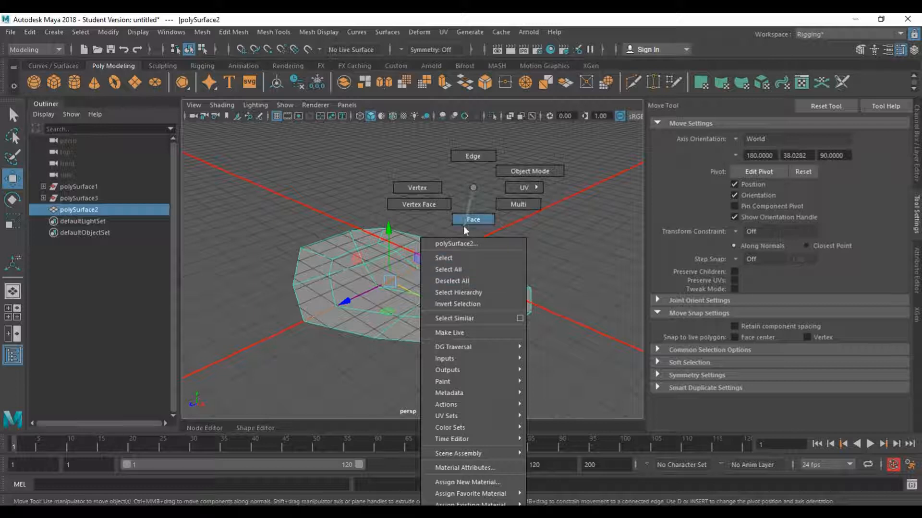
{"action": "left_click", "coordinate": [497, 234]}
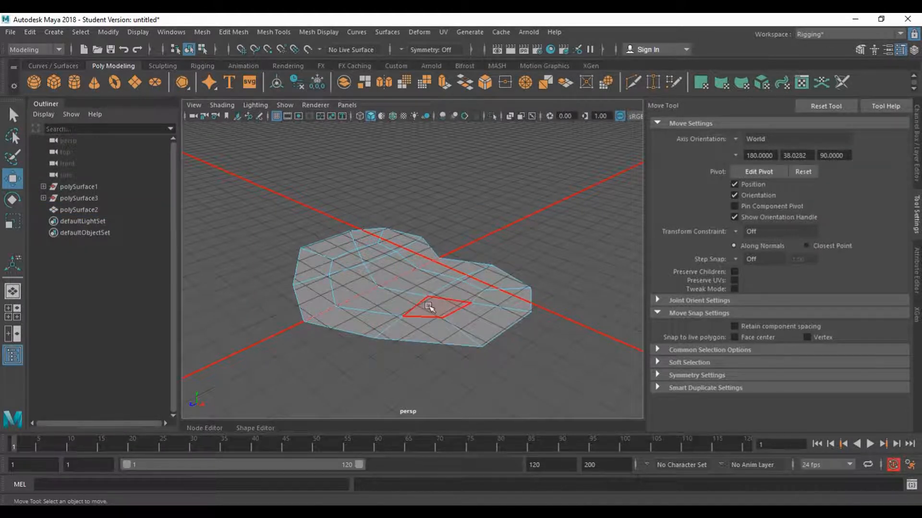
{"action": "left_click", "coordinate": [456, 298]}
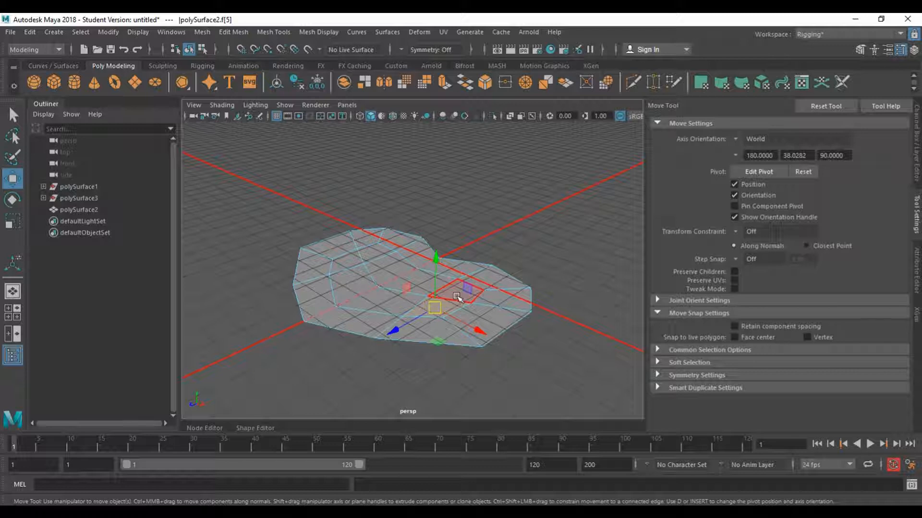
{"action": "key", "text": "q"}
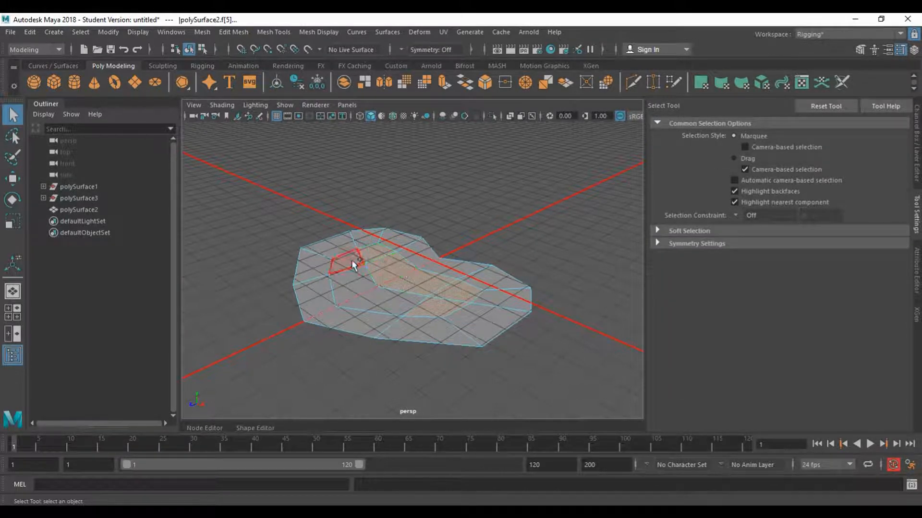
{"action": "left_click", "coordinate": [356, 283], "text": "shift"}
{"action": "left_click_drag", "start_coordinate": [388, 298], "coordinate": [412, 320], "text": "alt"}
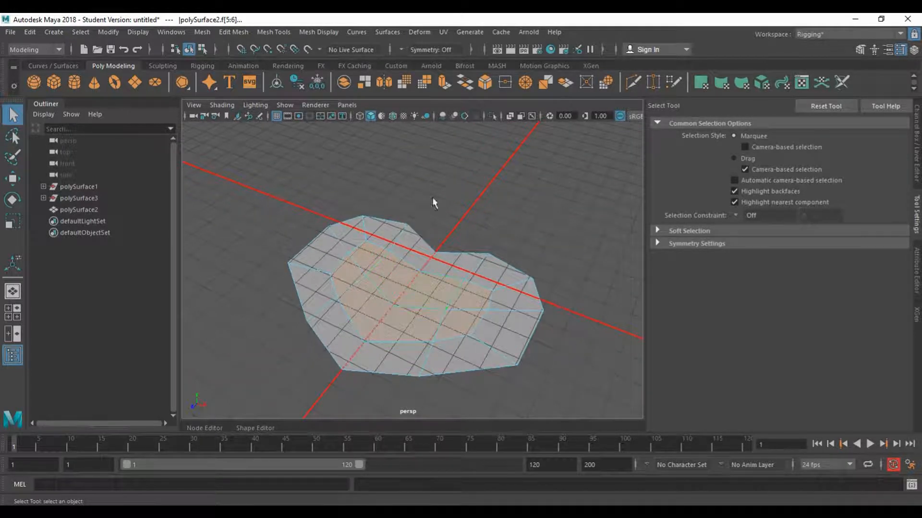
{"action": "left_click", "coordinate": [442, 82]}
{"action": "left_click_drag", "start_coordinate": [528, 249], "coordinate": [497, 179], "text": "alt"}
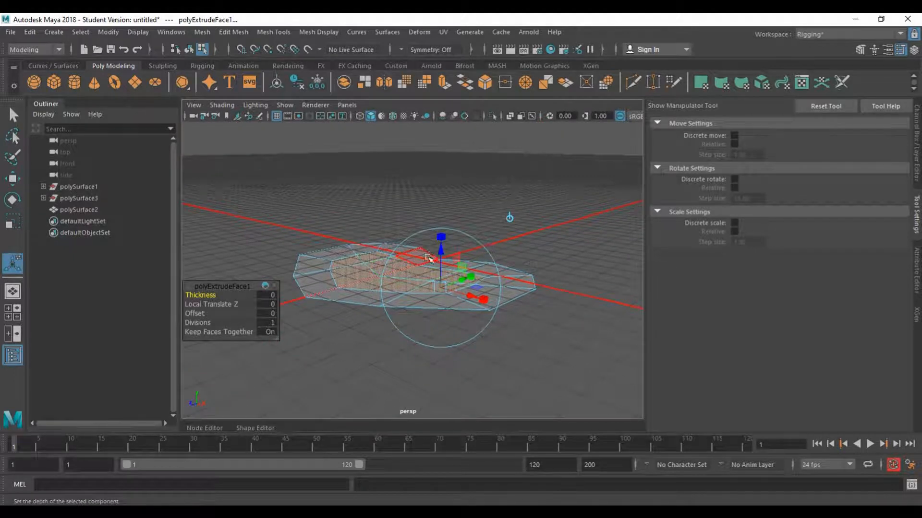
{"action": "left_click_drag", "start_coordinate": [439, 252], "coordinate": [438, 220]}
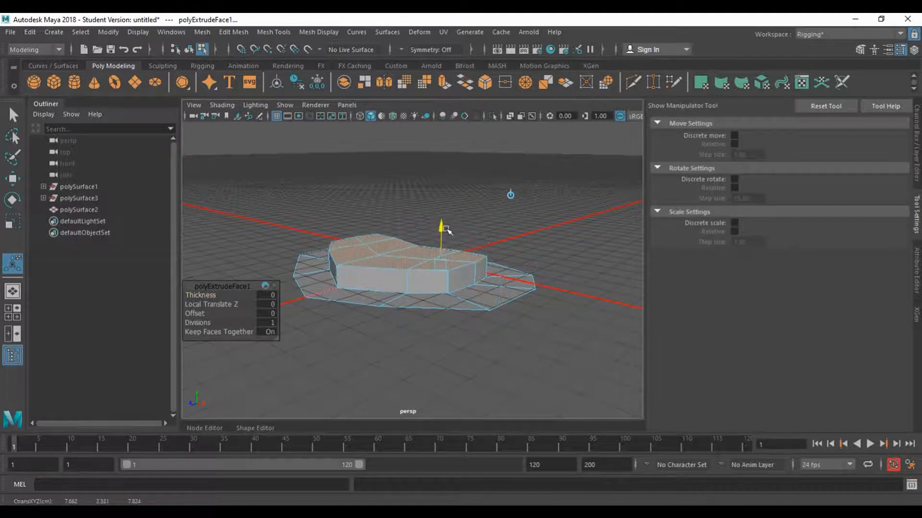
Scale the extruded plateau's top faces uniformly inward so its side walls slope.
{"action": "left_click_drag", "start_coordinate": [494, 196], "coordinate": [475, 188], "text": "alt"}
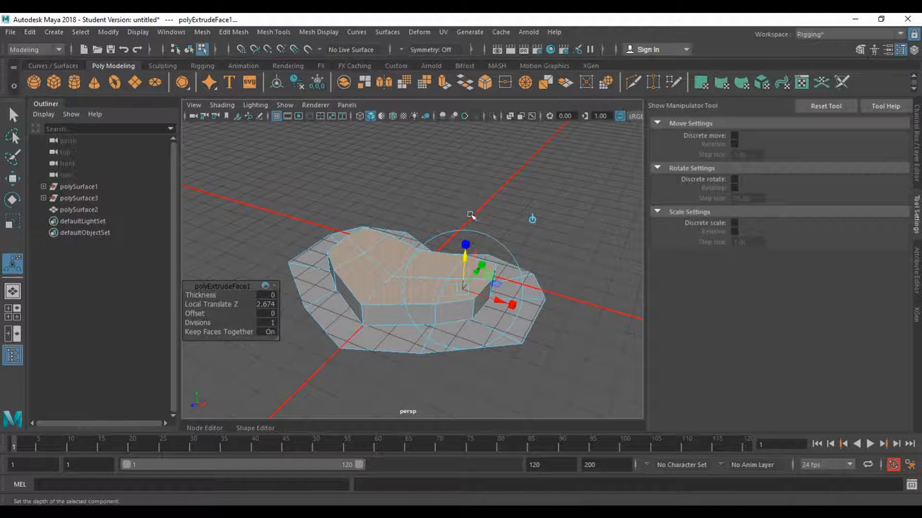
{"action": "left_click", "coordinate": [466, 244]}
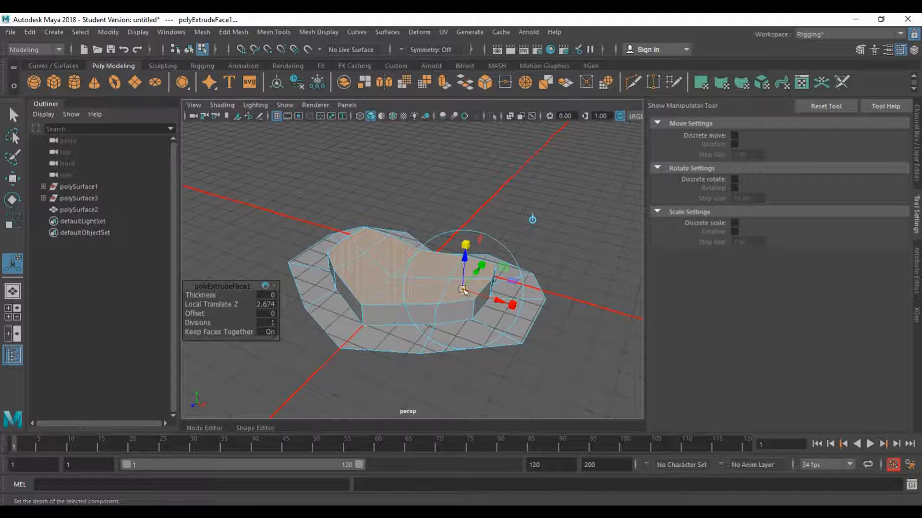
{"action": "left_click_drag", "start_coordinate": [460, 290], "coordinate": [443, 293]}
{"action": "mouse_move", "coordinate": [552, 288]}
{"action": "left_mouse_down", "text": "alt"}
{"action": "mouse_move", "coordinate": [507, 280]}
{"action": "mouse_move", "coordinate": [483, 263]}
{"action": "mouse_move", "coordinate": [551, 288]}
{"action": "mouse_move", "coordinate": [561, 280]}
{"action": "mouse_move", "coordinate": [553, 284]}
{"action": "left_mouse_up", "text": "alt"}
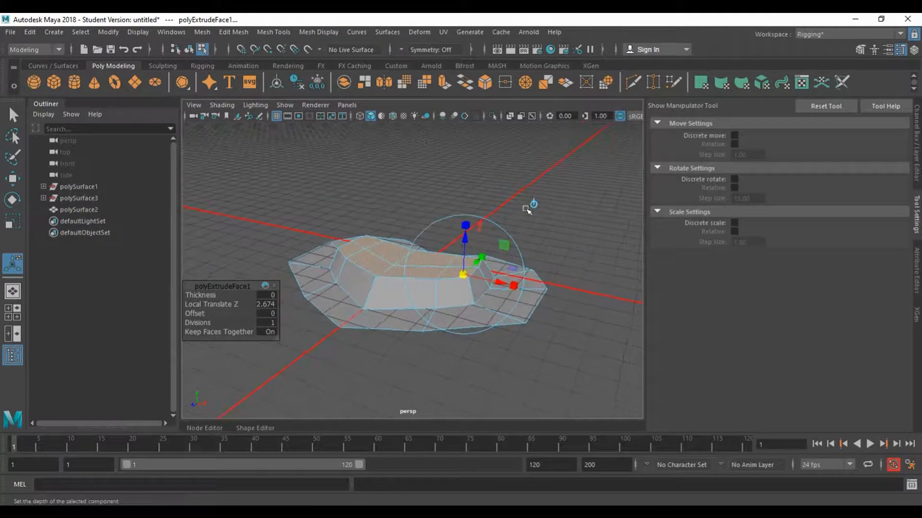
Select the ring of flat faces around the heart's plateau and extrude it upward with a local Z translation of about 1.4.
{"action": "left_click_drag", "start_coordinate": [388, 323], "coordinate": [383, 332], "text": "alt"}
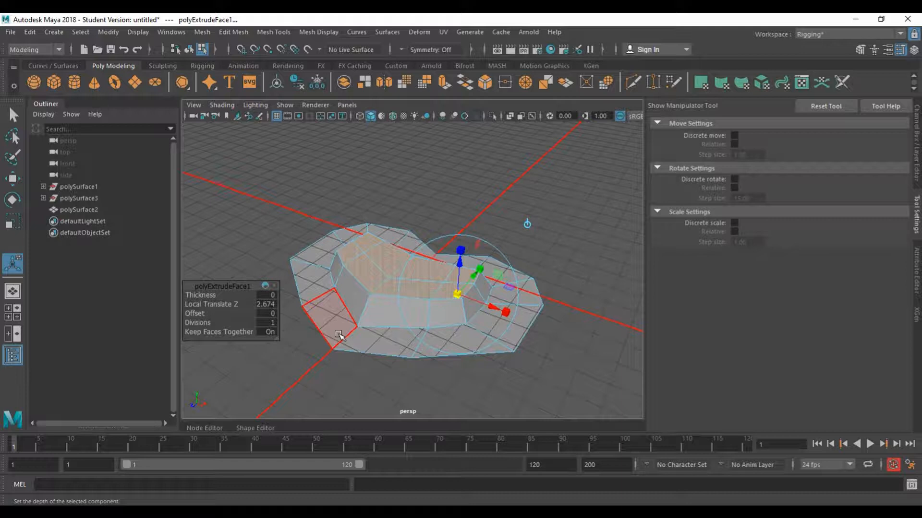
{"action": "left_click", "coordinate": [379, 348]}
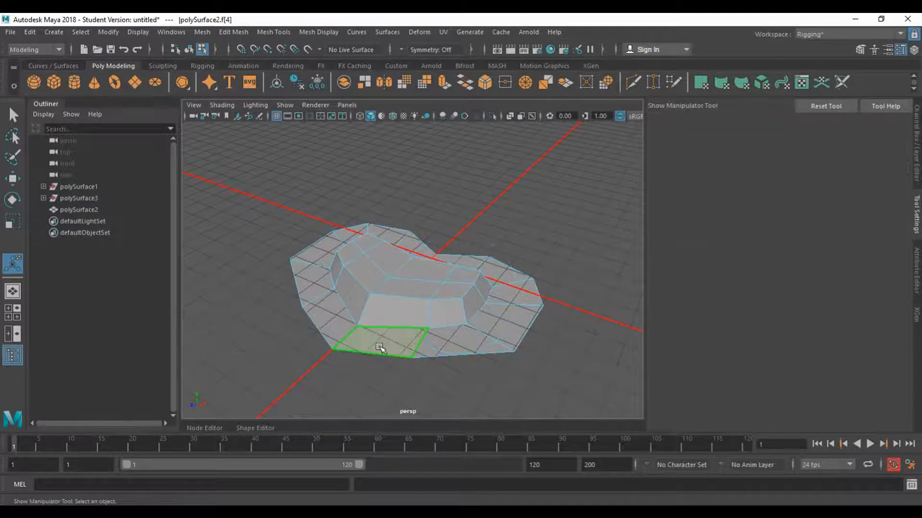
{"action": "double_click", "coordinate": [350, 332], "text": "shift"}
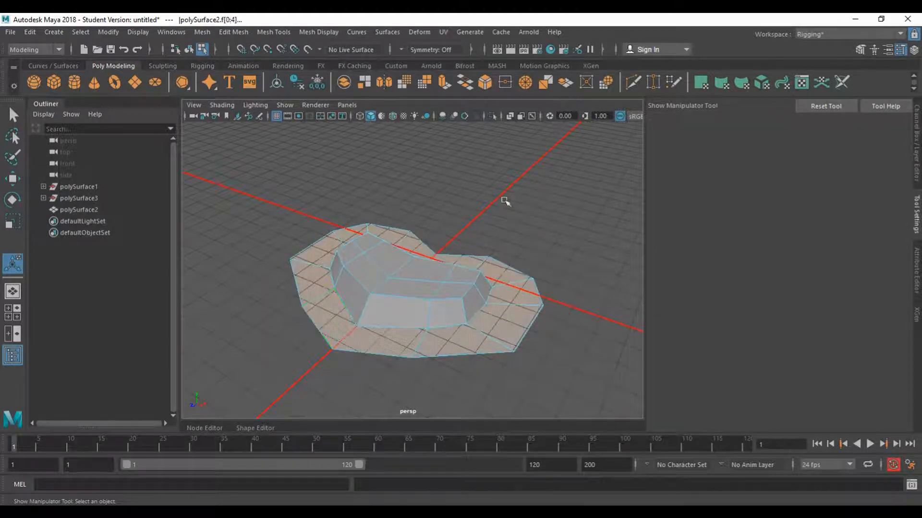
{"action": "left_click", "coordinate": [444, 83]}
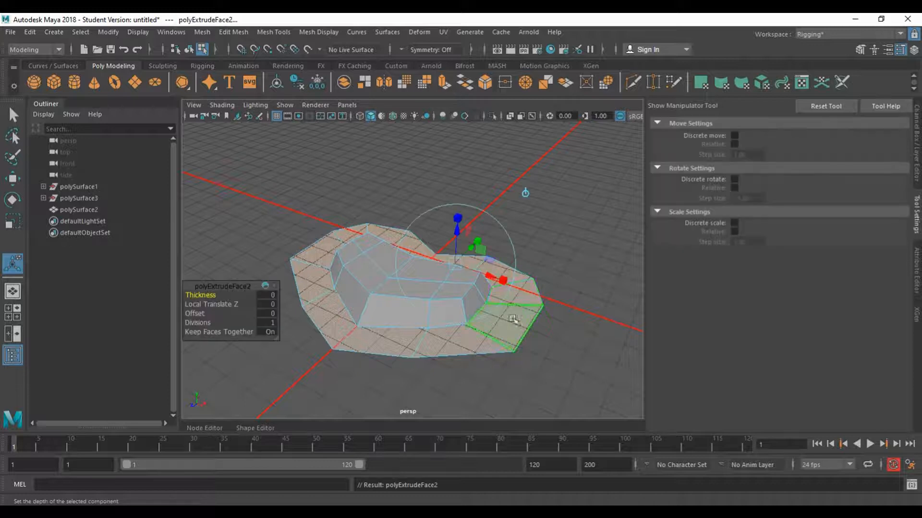
{"action": "left_click_drag", "start_coordinate": [463, 240], "coordinate": [425, 231]}
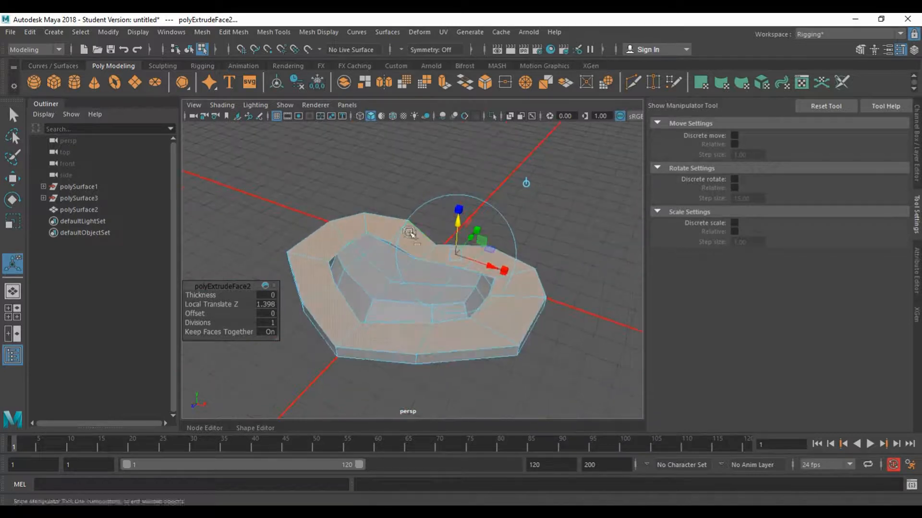
Scale the extruded rim's top faces uniformly to slope its outer sides, and return the heart to object mode.
{"action": "left_click", "coordinate": [459, 209]}
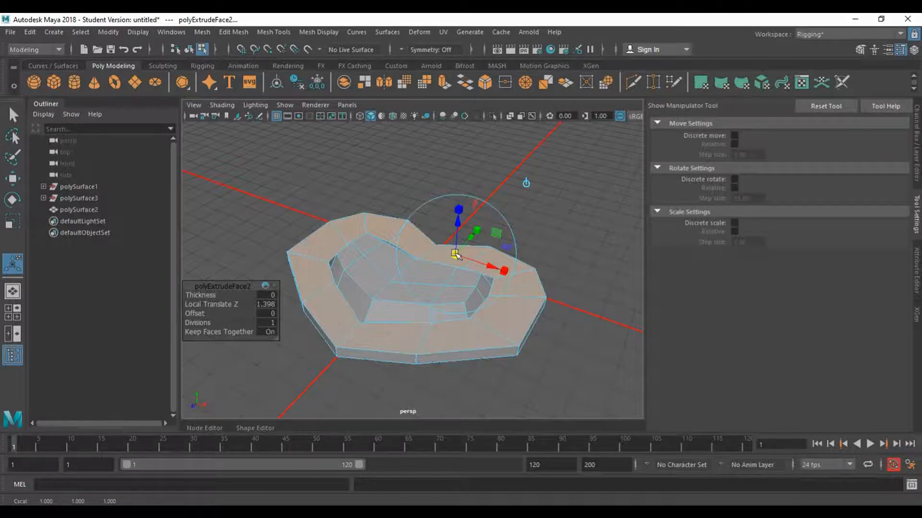
{"action": "left_click_drag", "start_coordinate": [454, 255], "coordinate": [367, 259]}
{"action": "right_click_drag", "start_coordinate": [369, 255], "coordinate": [400, 172]}
{"action": "left_click", "coordinate": [489, 250]}
{"action": "left_click_drag", "start_coordinate": [502, 289], "coordinate": [523, 233], "text": "alt"}
Switch the heart to vertex editing and turn on Object X symmetry.
{"action": "left_click", "coordinate": [452, 295]}
{"action": "left_click_drag", "start_coordinate": [370, 239], "coordinate": [418, 270], "text": "alt"}
{"action": "right_click_drag", "start_coordinate": [444, 187], "coordinate": [392, 186]}
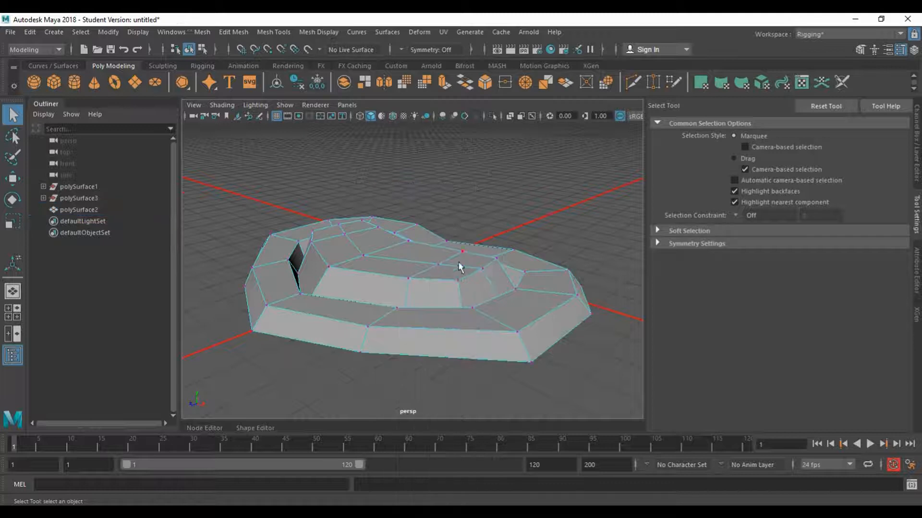
{"action": "left_click", "coordinate": [406, 50]}
{"action": "left_click", "coordinate": [407, 69]}
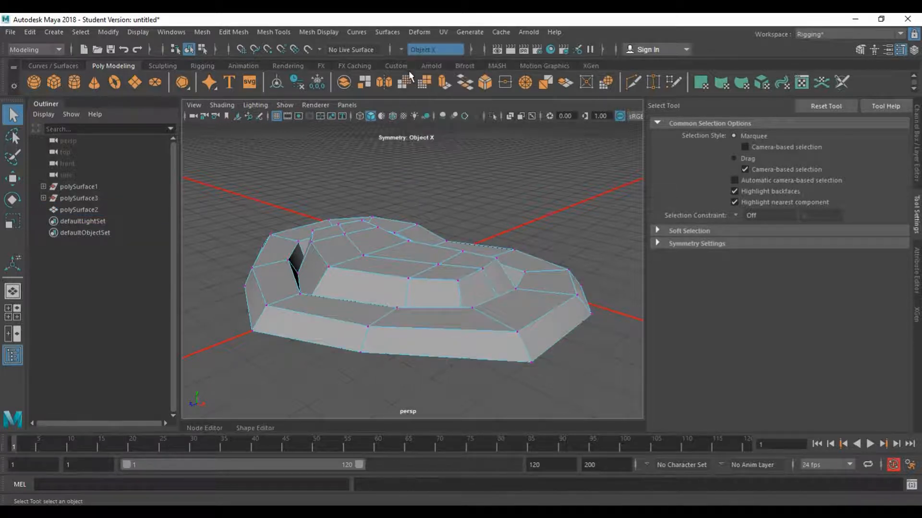
Select vertices along the plateau's top edge with symmetry and adjust their height to slope its surface.
{"action": "left_click", "coordinate": [454, 283]}
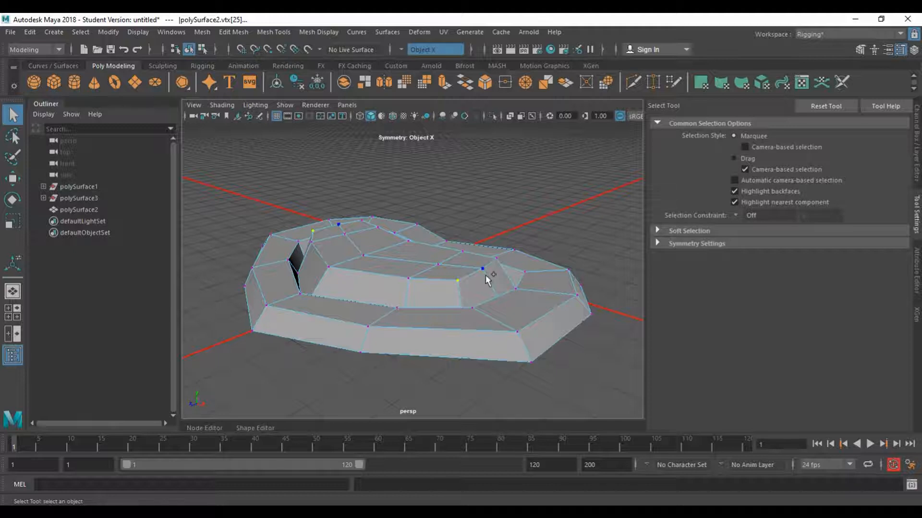
{"action": "left_click_drag", "start_coordinate": [496, 268], "coordinate": [428, 248], "text": "alt"}
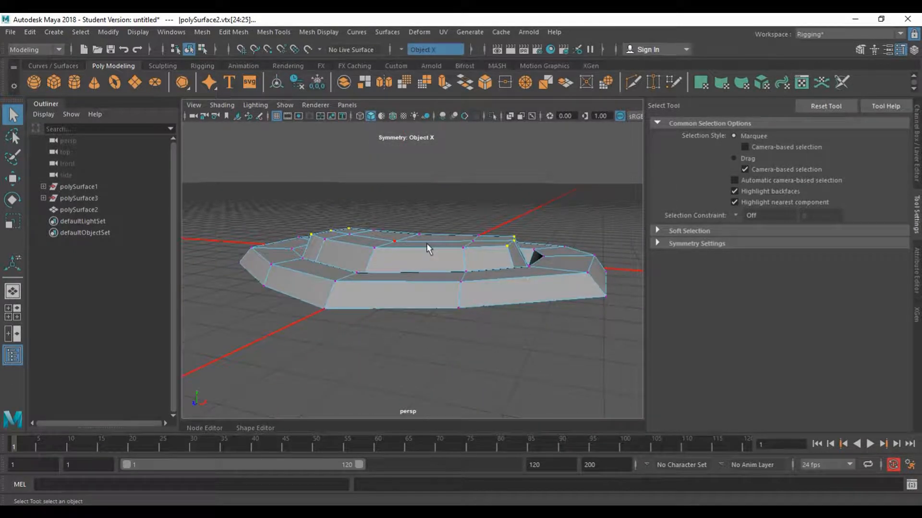
{"action": "key", "text": "w"}
{"action": "left_click_drag", "start_coordinate": [513, 183], "coordinate": [515, 191]}
{"action": "left_click", "coordinate": [464, 240]}
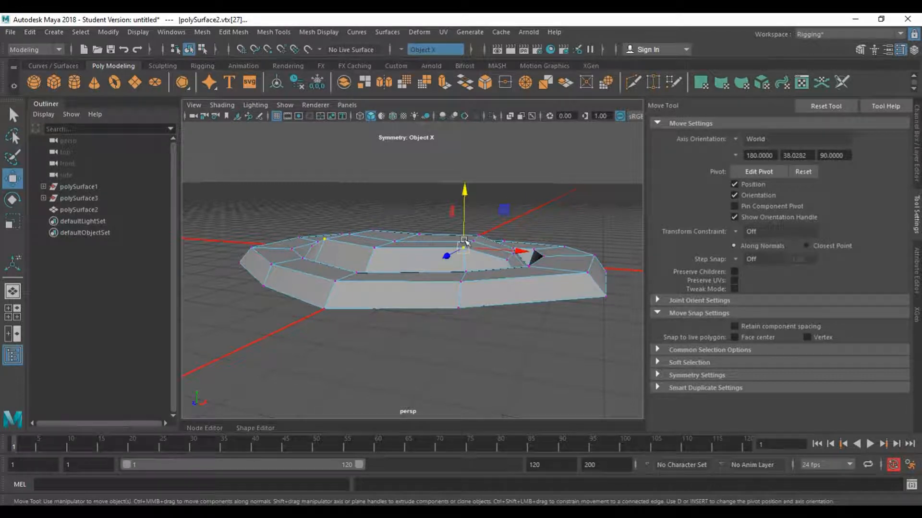
{"action": "left_click", "coordinate": [481, 238], "text": "shift"}
{"action": "left_click_drag", "start_coordinate": [474, 184], "coordinate": [366, 219]}
{"action": "left_click", "coordinate": [344, 278]}
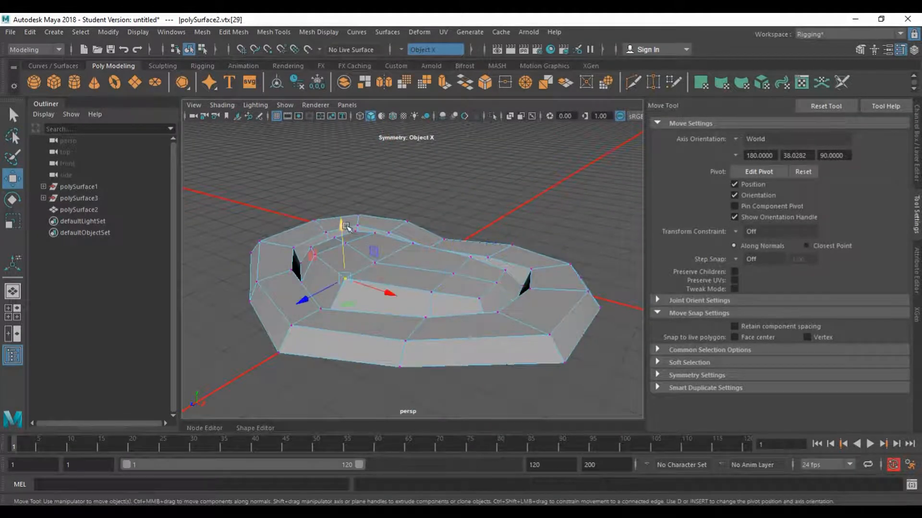
{"action": "left_click_drag", "start_coordinate": [437, 232], "coordinate": [455, 249], "text": "alt"}
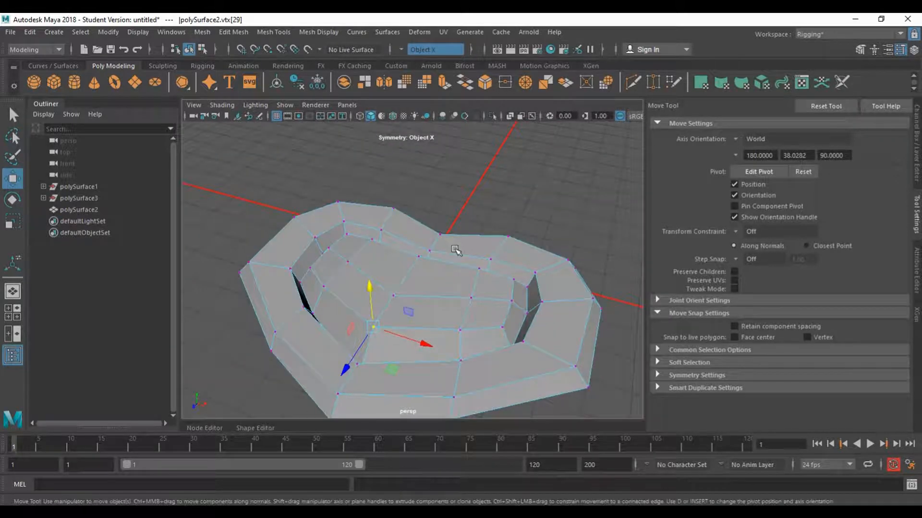
Return the heart to object mode, frame it and examine its upper side and open underside.
{"action": "key", "text": "q"}
{"action": "right_click_drag", "start_coordinate": [428, 187], "coordinate": [453, 175]}
{"action": "left_click_drag", "start_coordinate": [537, 264], "coordinate": [440, 268], "text": "alt"}
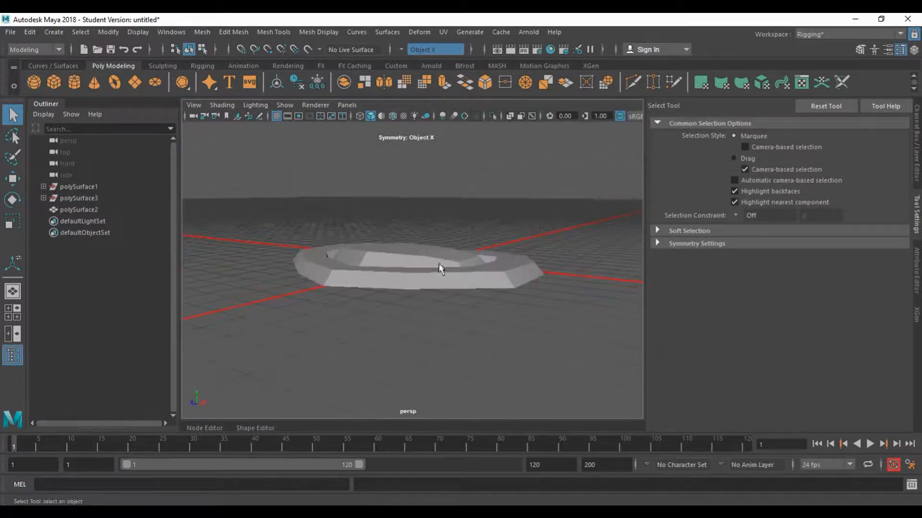
{"action": "left_click", "coordinate": [407, 286]}
{"action": "key", "text": "f"}
{"action": "left_click_drag", "start_coordinate": [435, 327], "coordinate": [415, 315], "text": "alt"}
{"action": "left_click_drag", "start_coordinate": [353, 319], "coordinate": [285, 292], "text": "alt"}
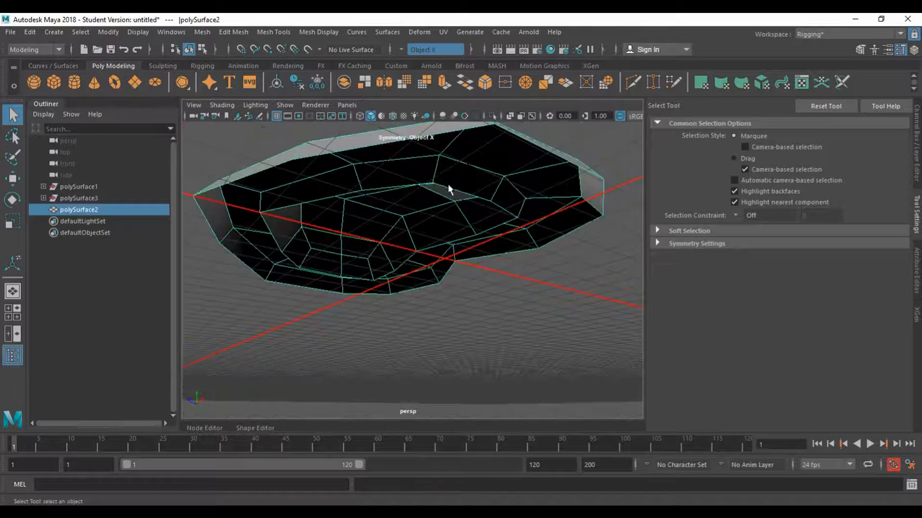
{"action": "left_click_drag", "start_coordinate": [294, 259], "coordinate": [301, 308], "text": "alt"}
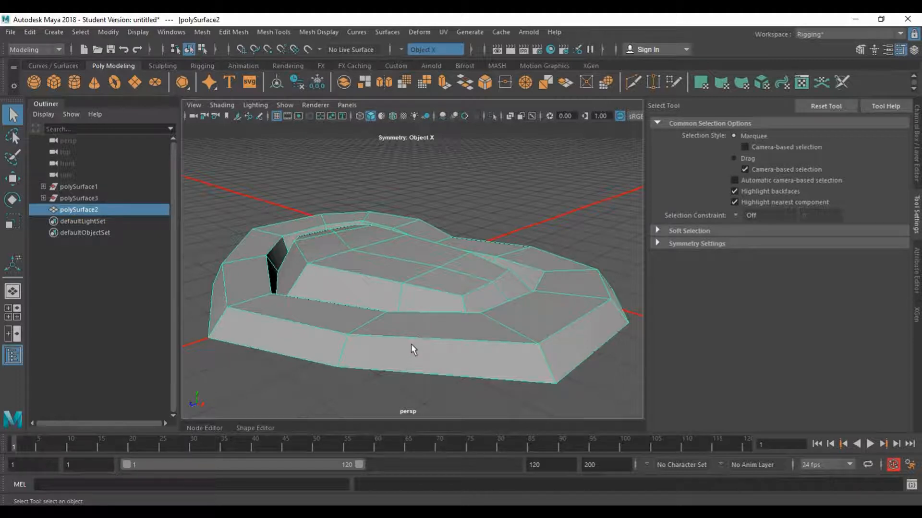
{"action": "left_click_drag", "start_coordinate": [409, 355], "coordinate": [272, 241], "text": "alt"}
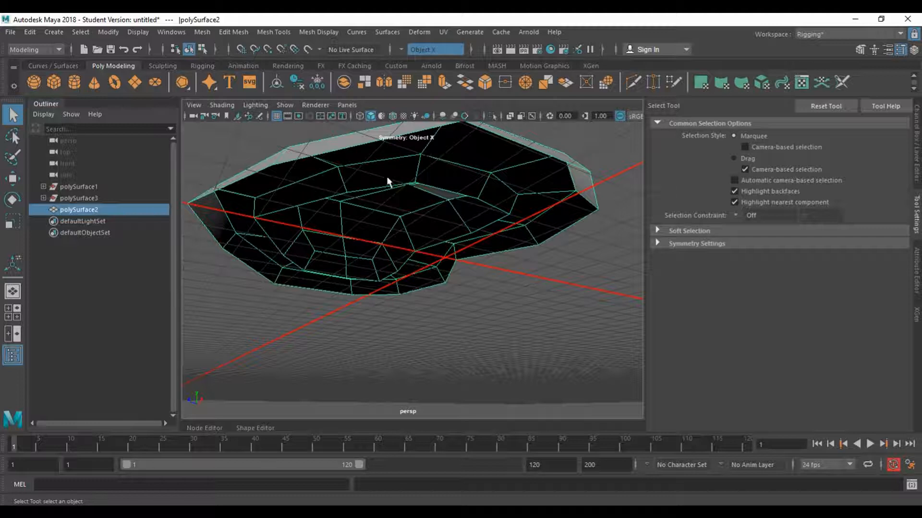
{"action": "left_click_drag", "start_coordinate": [408, 198], "coordinate": [333, 198], "text": "alt"}
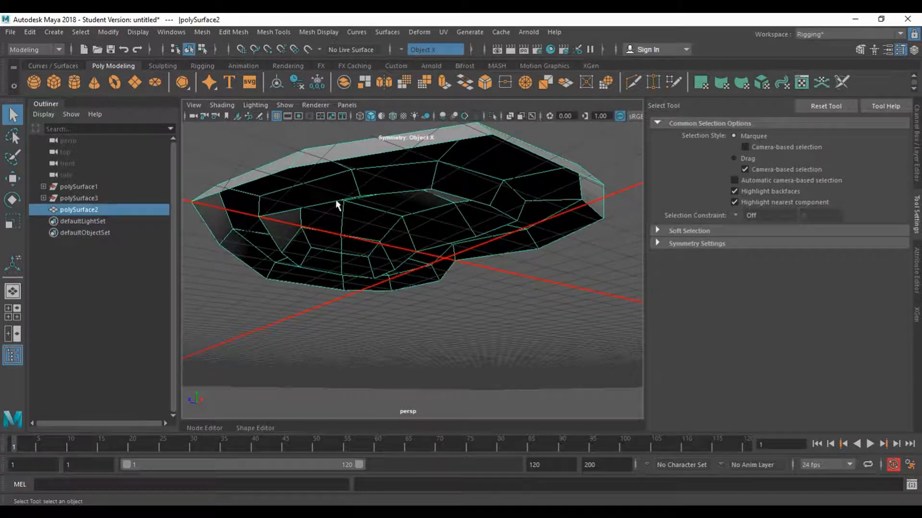
Select the inner edge loop at the plateau's base from below and raise it slightly along the vertical axis.
{"action": "right_click_drag", "start_coordinate": [330, 185], "coordinate": [329, 155]}
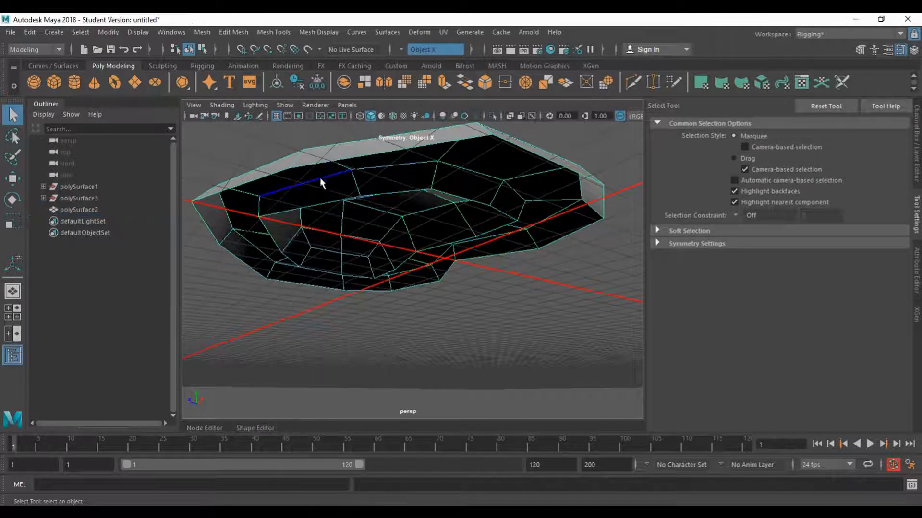
{"action": "left_click", "coordinate": [306, 202]}
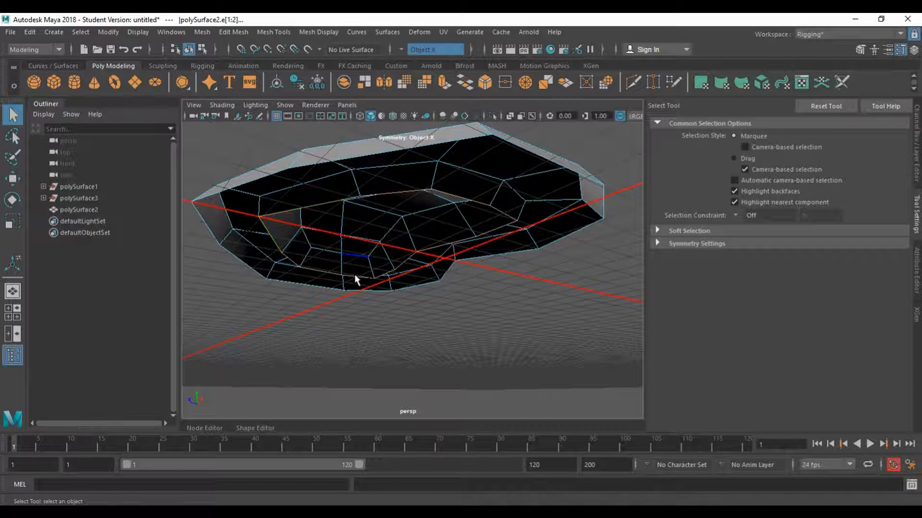
{"action": "mouse_move", "coordinate": [528, 327]}
{"action": "left_mouse_down", "text": "alt"}
{"action": "mouse_move", "coordinate": [490, 290]}
{"action": "mouse_move", "coordinate": [529, 323]}
{"action": "left_mouse_up", "text": "alt"}
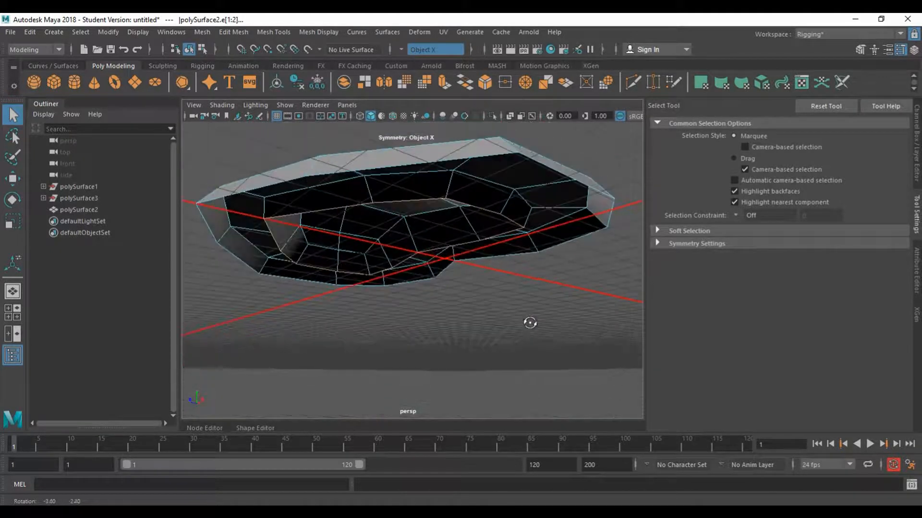
{"action": "key", "text": "w"}
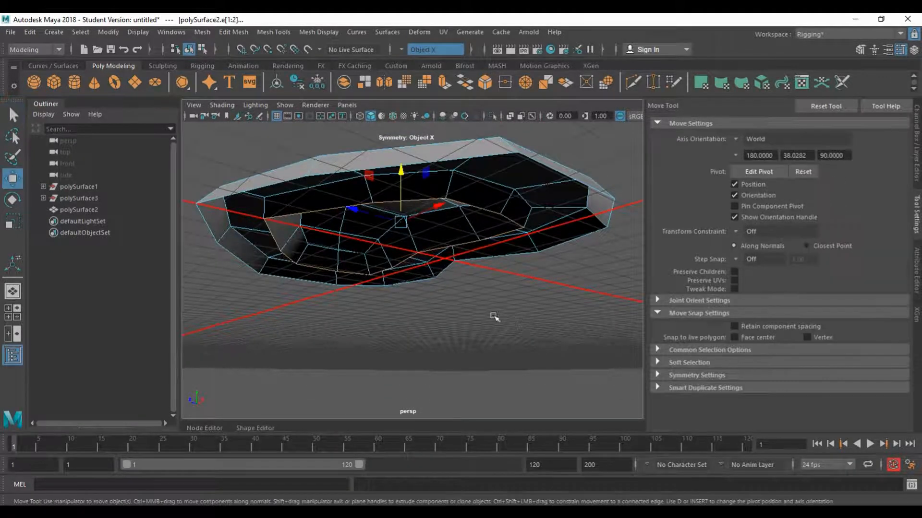
{"action": "left_click_drag", "start_coordinate": [402, 180], "coordinate": [402, 173]}
{"action": "left_click_drag", "start_coordinate": [481, 269], "coordinate": [466, 302], "text": "alt"}
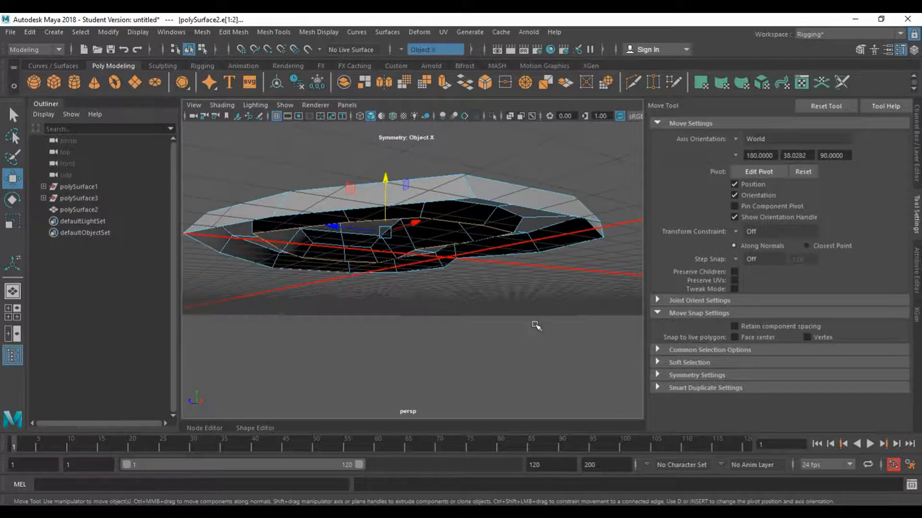
Examine the raised inner edge loop's height in a wireframe side view, and return to the perspective view.
{"action": "key", "text": "space"}
{"action": "key", "text": "space"}
{"action": "middle_click_drag", "start_coordinate": [277, 301], "coordinate": [417, 309], "text": "alt"}
{"action": "key", "text": "4"}
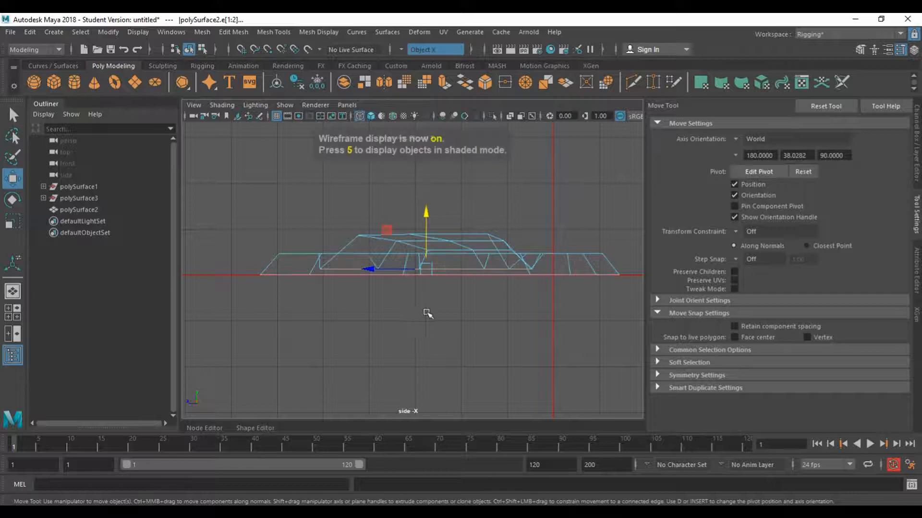
{"action": "scroll", "coordinate": [449, 315], "scroll_direction": "up", "scroll_amount": 1}
{"action": "middle_click_drag", "start_coordinate": [498, 324], "coordinate": [411, 278], "text": "alt"}
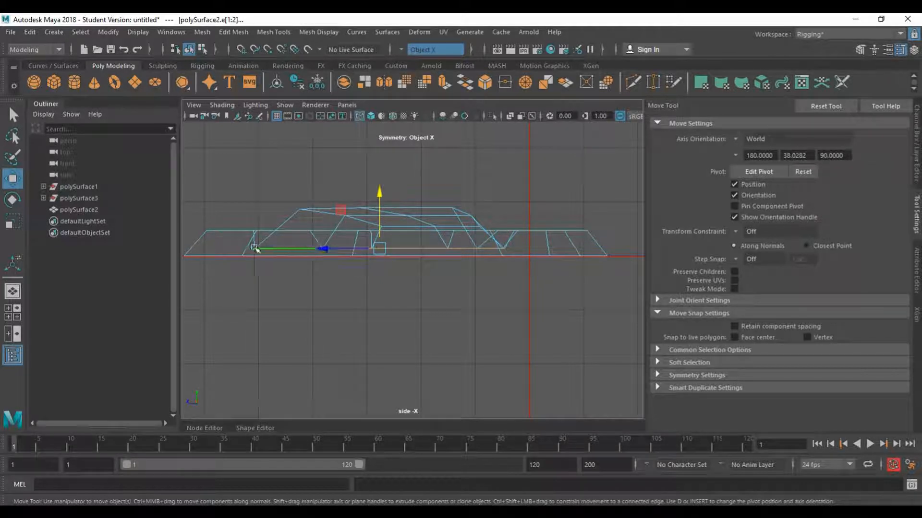
{"action": "key", "text": "space"}
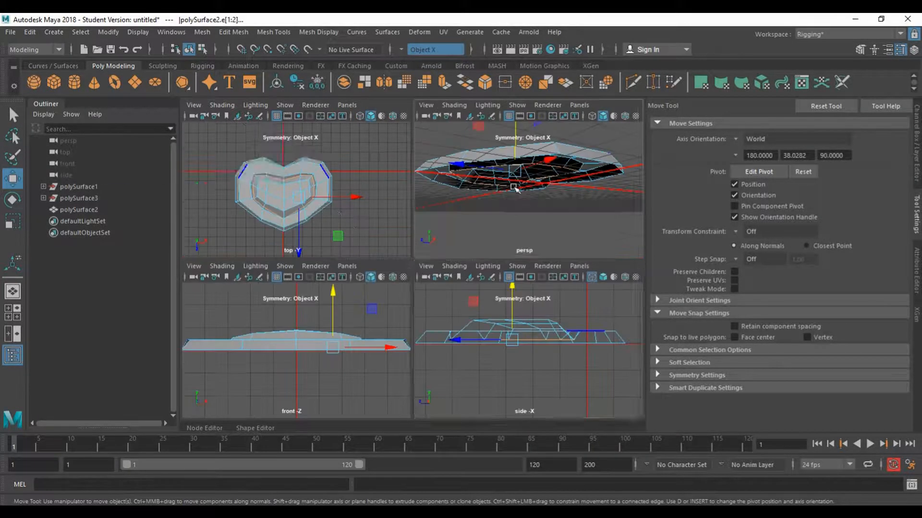
{"action": "key", "text": "space"}
{"action": "left_click_drag", "start_coordinate": [474, 294], "coordinate": [399, 335], "text": "alt"}
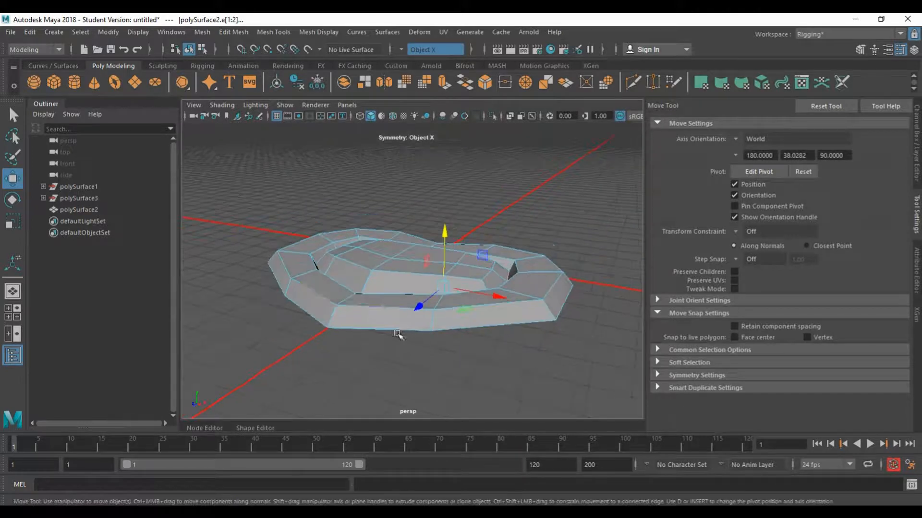
Return the heart to object mode and turn symmetry off.
{"action": "right_click", "coordinate": [345, 304]}
{"action": "right_click_drag", "start_coordinate": [345, 305], "coordinate": [425, 171]}
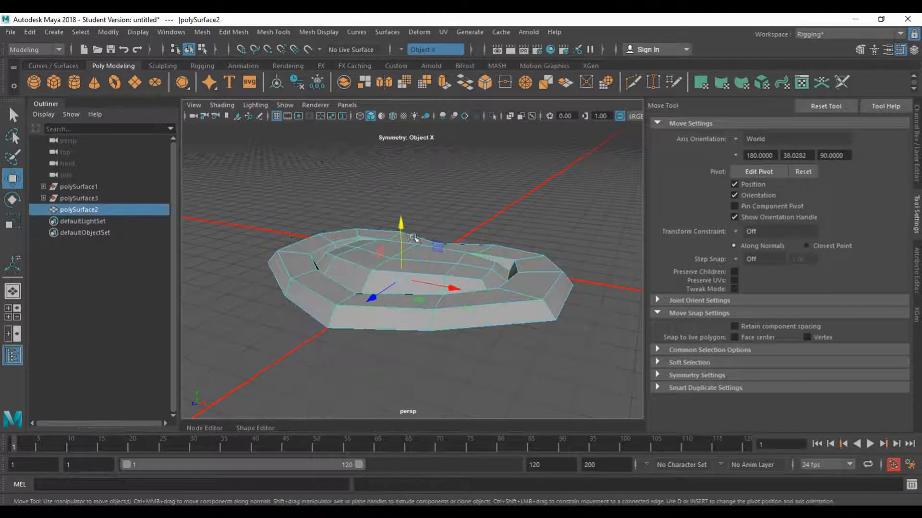
{"action": "left_click", "coordinate": [406, 50]}
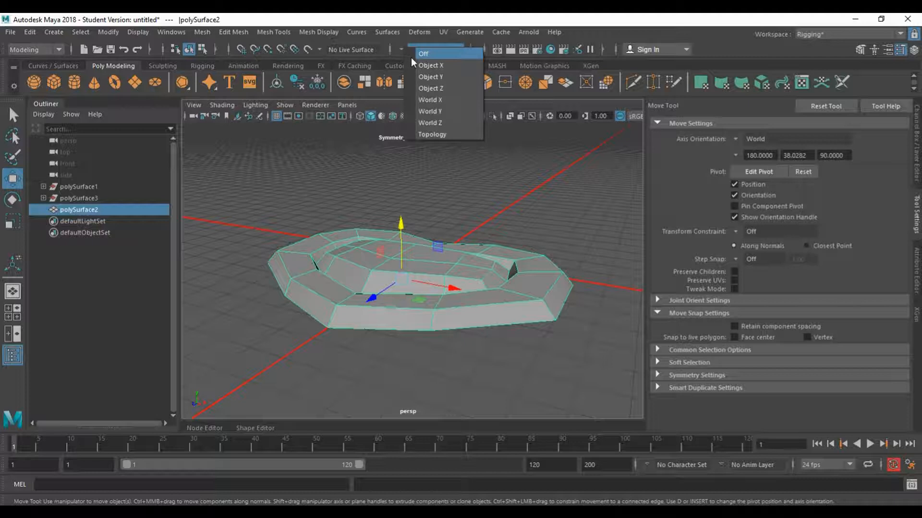
{"action": "left_click", "coordinate": [411, 56]}
Mirror the heart across its object Y axis as a copy combined with the original, merging the border vertices.
{"action": "left_click", "coordinate": [195, 33]}
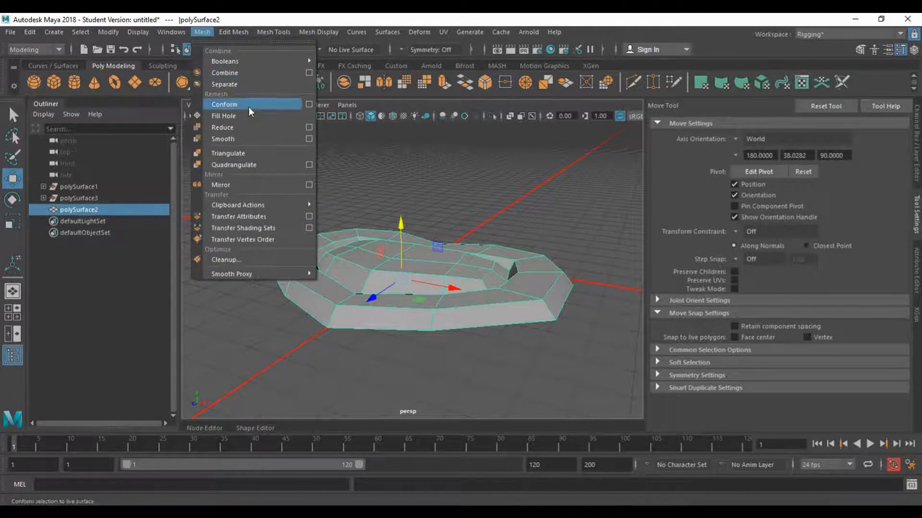
{"action": "left_click", "coordinate": [309, 185]}
{"action": "left_click_drag", "start_coordinate": [616, 139], "coordinate": [668, 96]}
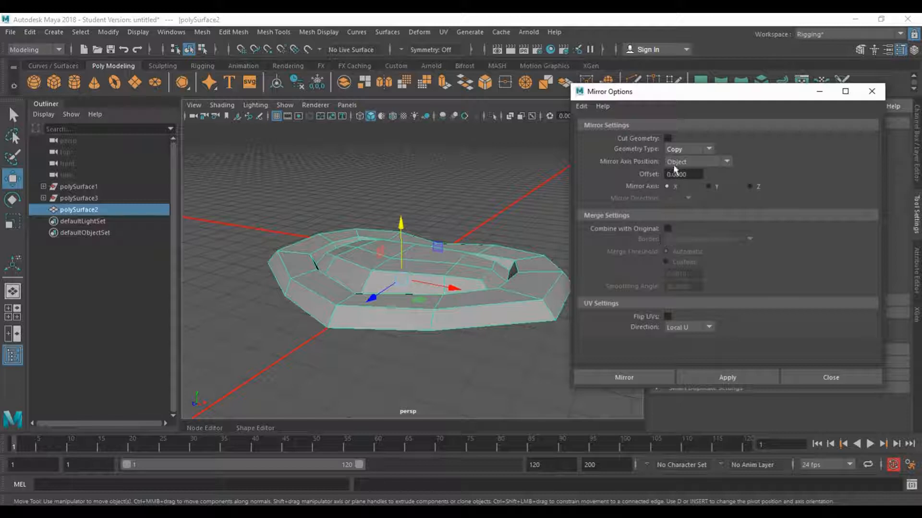
{"action": "left_click", "coordinate": [667, 229]}
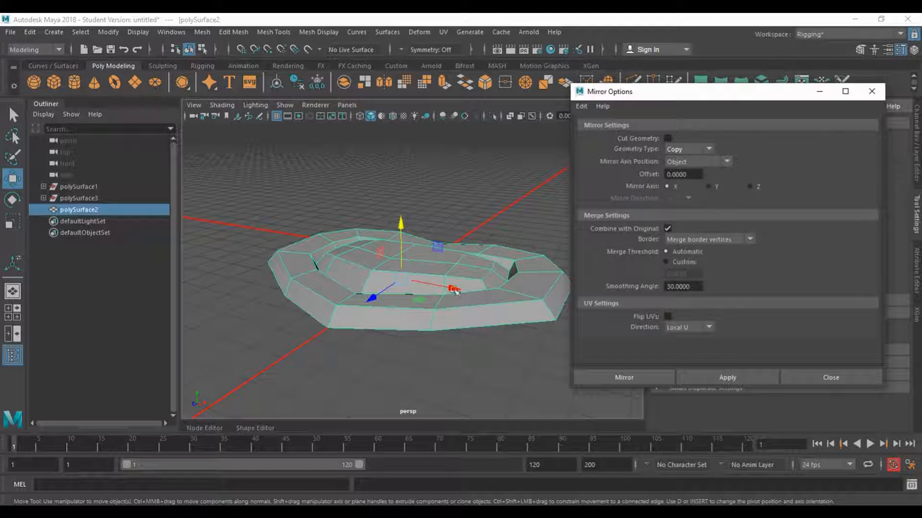
{"action": "left_click", "coordinate": [711, 186]}
{"action": "left_click", "coordinate": [694, 377]}
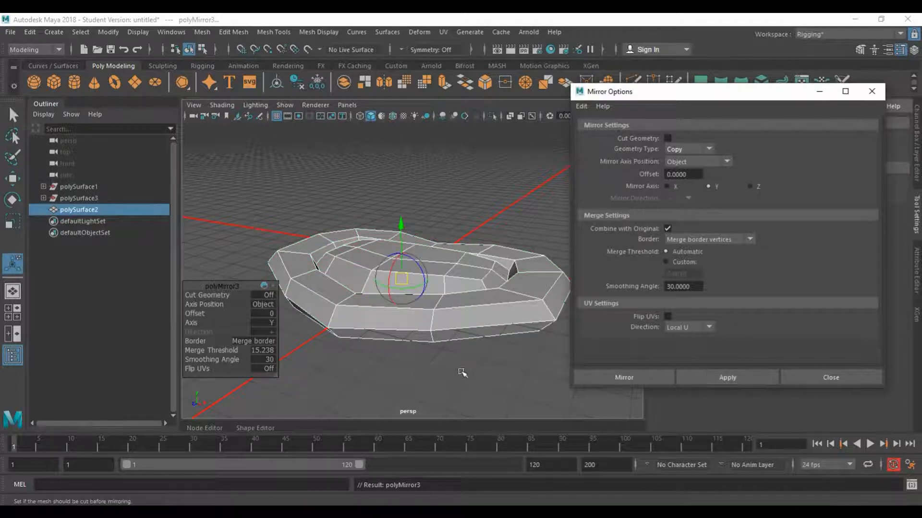
Test the mirrored half by moving a lower rim vertex downward, undo the move, and return the heart to object mode.
{"action": "mouse_move", "coordinate": [493, 368]}
{"action": "left_mouse_down", "text": "alt"}
{"action": "mouse_move", "coordinate": [496, 321]}
{"action": "mouse_move", "coordinate": [496, 369]}
{"action": "left_mouse_up", "text": "alt"}
{"action": "right_click_drag", "start_coordinate": [477, 335], "coordinate": [411, 191]}
{"action": "left_click", "coordinate": [446, 339]}
{"action": "left_click", "coordinate": [444, 335]}
{"action": "key", "text": "w"}
{"action": "left_click_drag", "start_coordinate": [438, 288], "coordinate": [436, 309]}
{"action": "key", "text": "ctrl+z"}
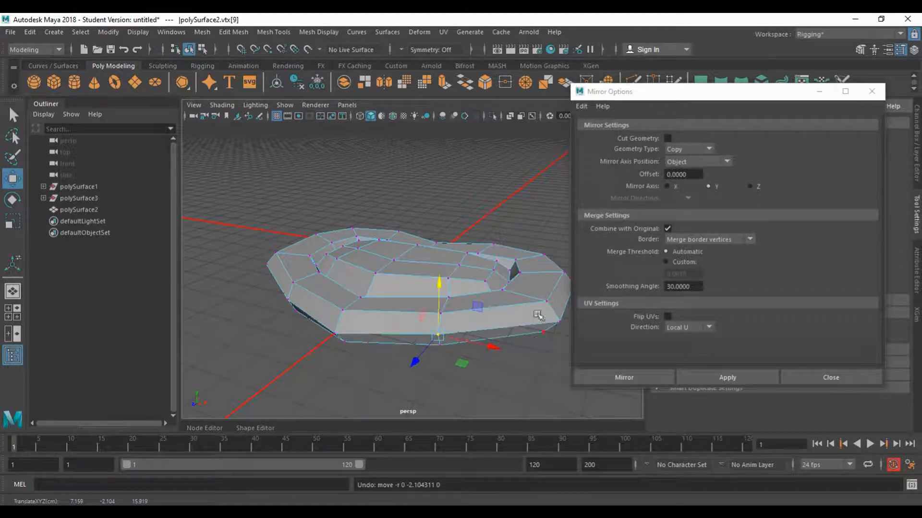
{"action": "right_click_drag", "start_coordinate": [534, 188], "coordinate": [578, 174]}
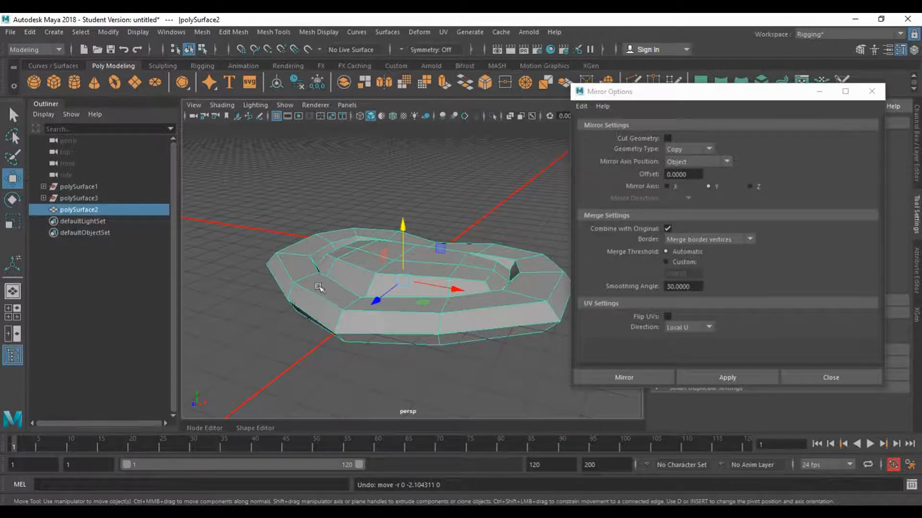
Close the mirror options and save the scene as Heart_Demo2.mb.
{"action": "left_click", "coordinate": [813, 383]}
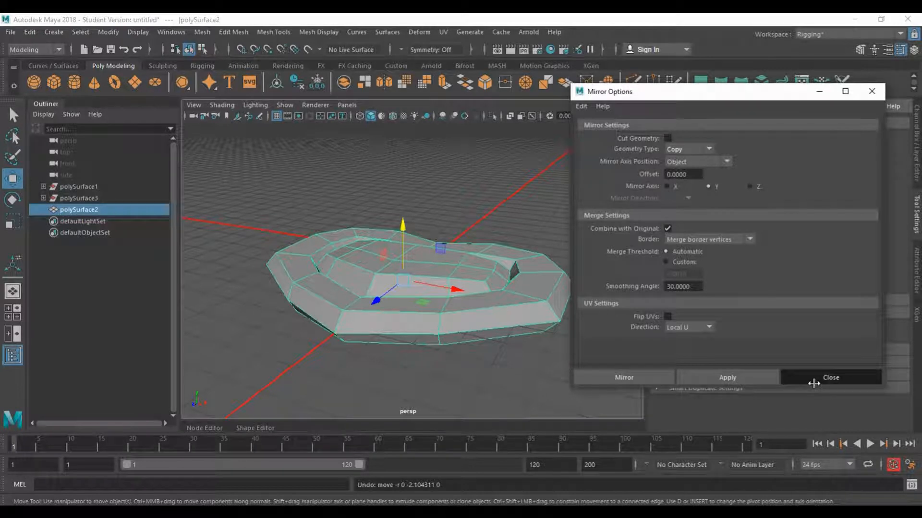
{"action": "left_click_drag", "start_coordinate": [497, 224], "coordinate": [477, 284], "text": "alt"}
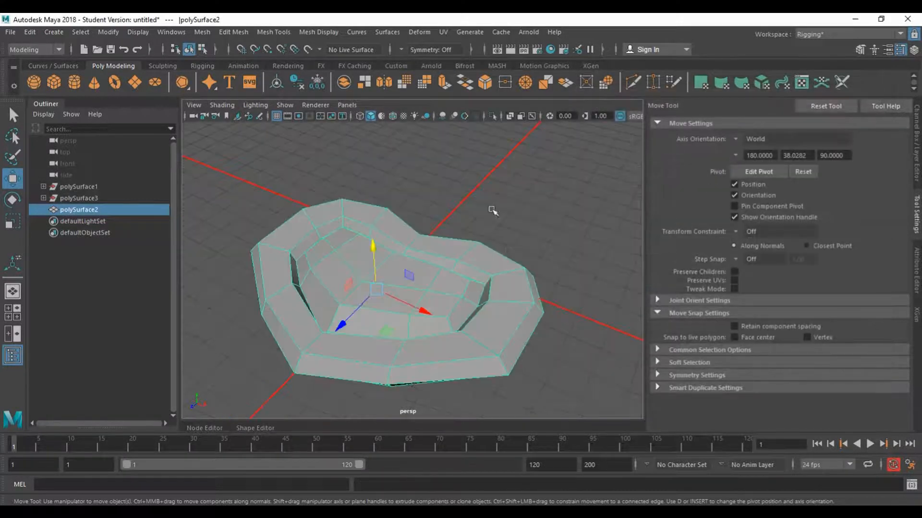
{"action": "left_click", "coordinate": [10, 32]}
{"action": "left_click", "coordinate": [29, 64]}
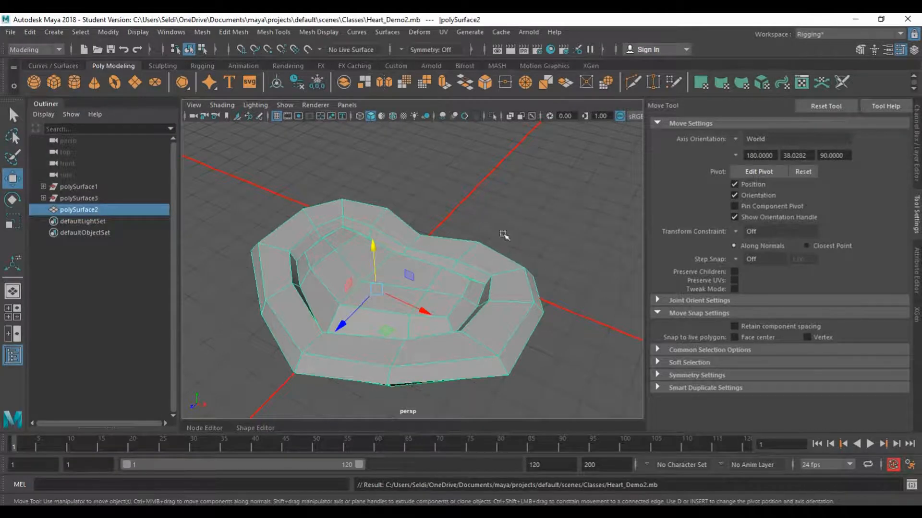
Open the UV Editor for the heart and bring it and the UV Toolkit into convenient places.
{"action": "left_click", "coordinate": [443, 33]}
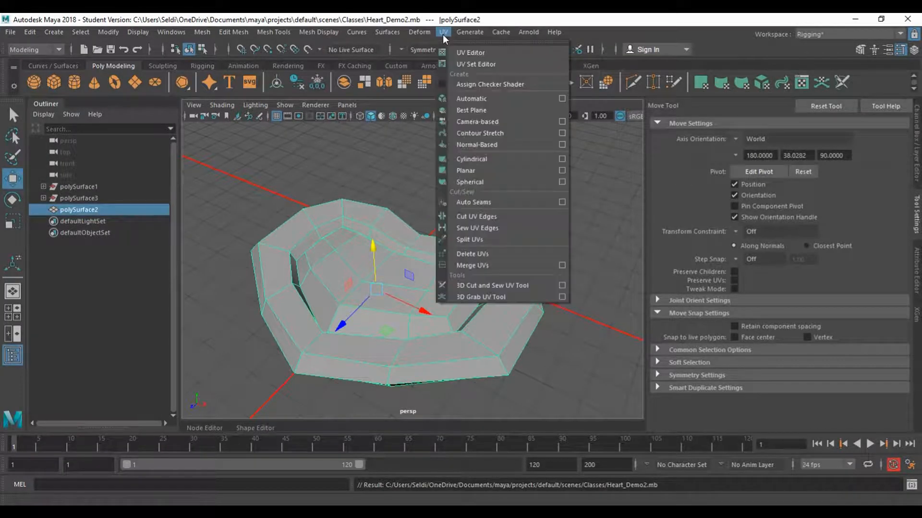
{"action": "left_click", "coordinate": [483, 53]}
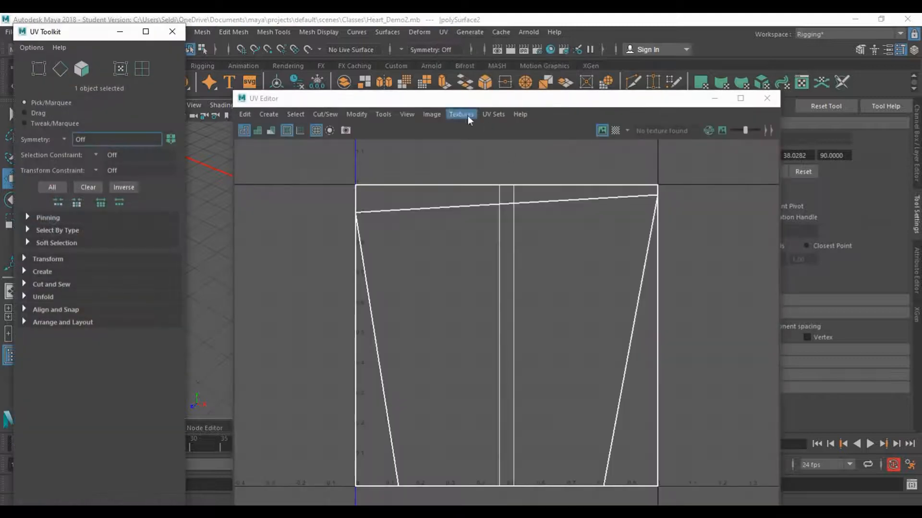
{"action": "left_click_drag", "start_coordinate": [384, 101], "coordinate": [613, 65]}
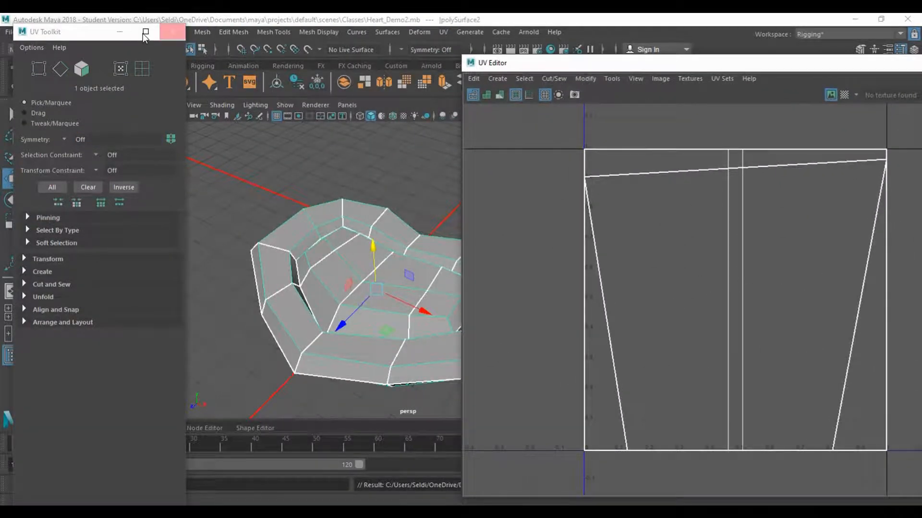
{"action": "left_click_drag", "start_coordinate": [560, 66], "coordinate": [312, 60]}
{"action": "left_click_drag", "start_coordinate": [47, 34], "coordinate": [483, 135]}
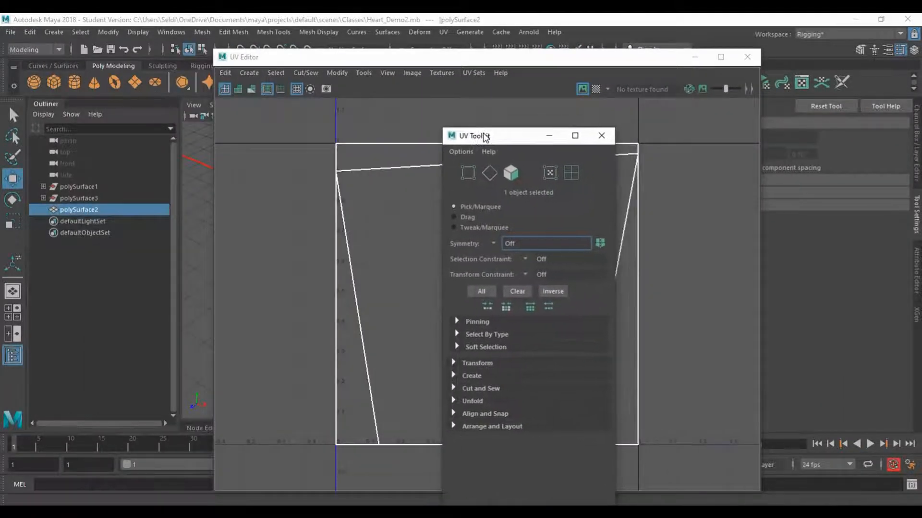
{"action": "left_click", "coordinate": [364, 72]}
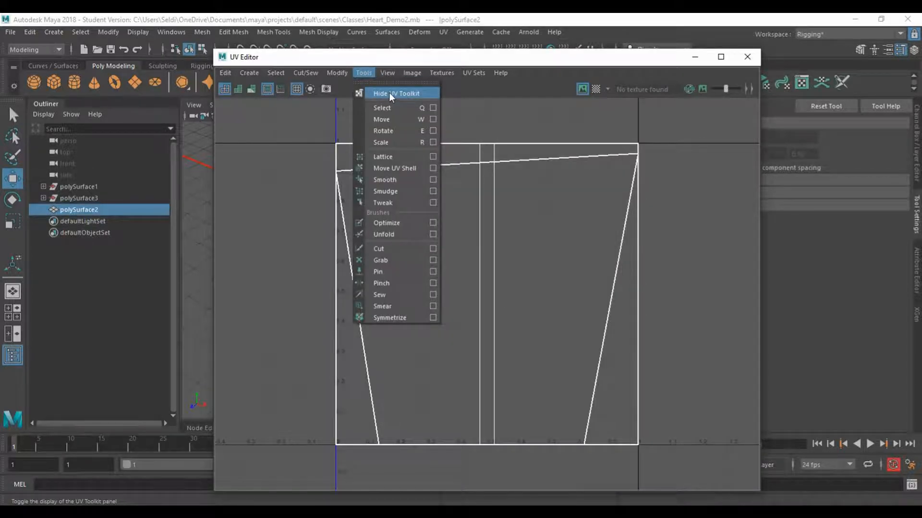
Resize the UV Editor and place it beside the heart so the model and its UVs can be seen together.
{"action": "left_click", "coordinate": [573, 64]}
{"action": "left_click_drag", "start_coordinate": [483, 63], "coordinate": [647, 162]}
{"action": "left_click", "coordinate": [588, 144]}
{"action": "left_click_drag", "start_coordinate": [543, 157], "coordinate": [375, 90]}
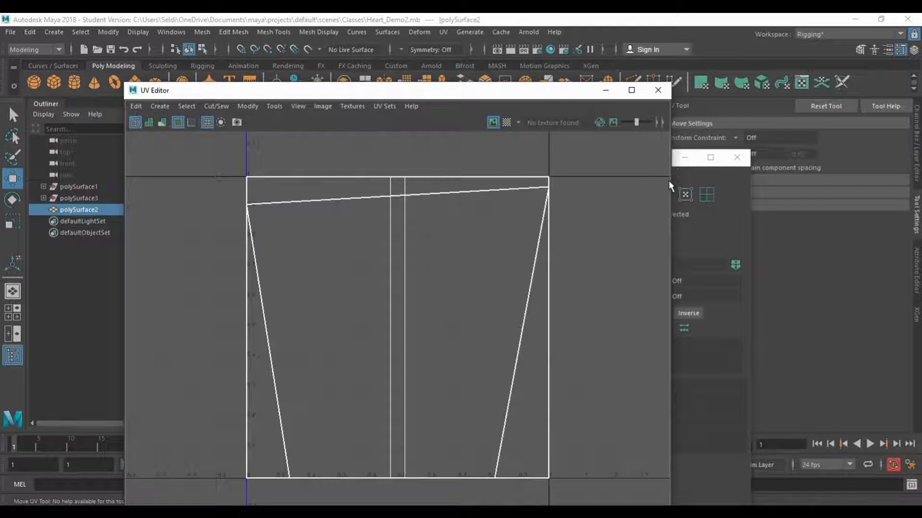
{"action": "left_click_drag", "start_coordinate": [672, 182], "coordinate": [680, 110]}
{"action": "left_click_drag", "start_coordinate": [456, 102], "coordinate": [789, 117]}
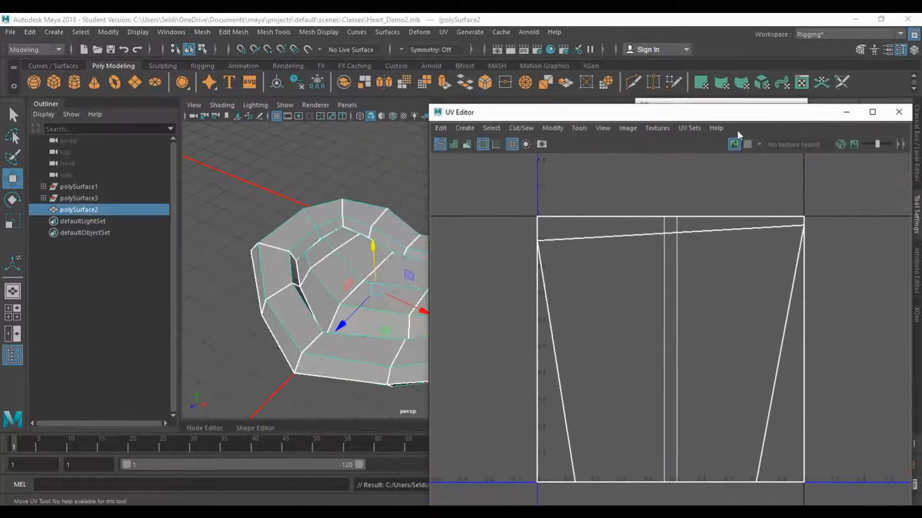
{"action": "left_click_drag", "start_coordinate": [579, 123], "coordinate": [655, 88]}
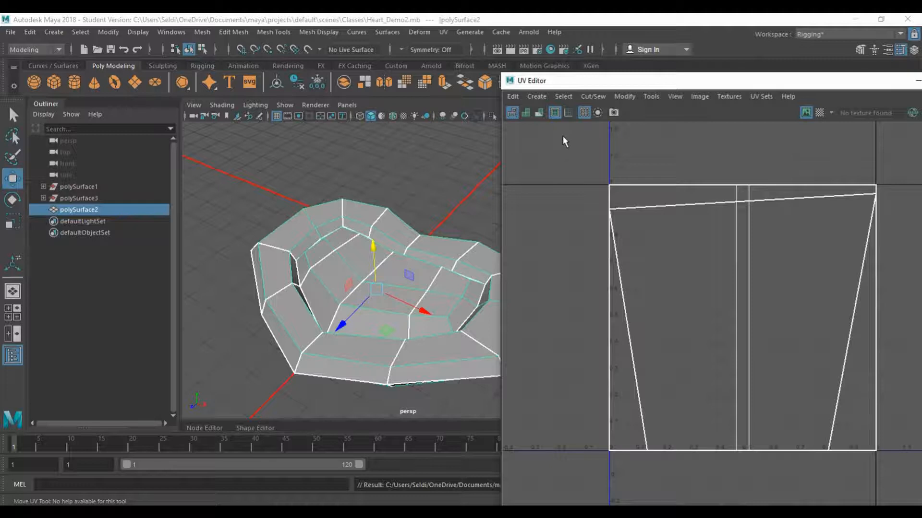
Apply a planar UV mapping to the heart, fitted to its bounding box and projected from the Y axis.
{"action": "left_click", "coordinate": [543, 101]}
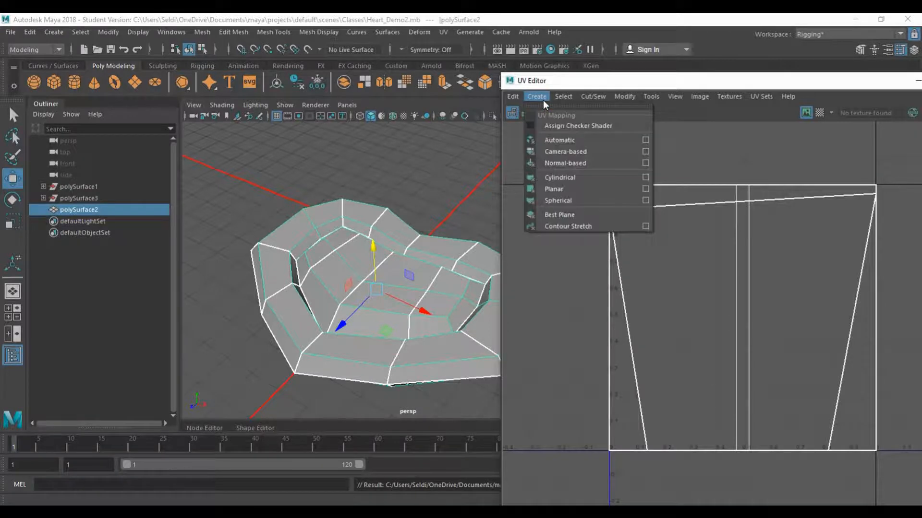
{"action": "left_click", "coordinate": [644, 188]}
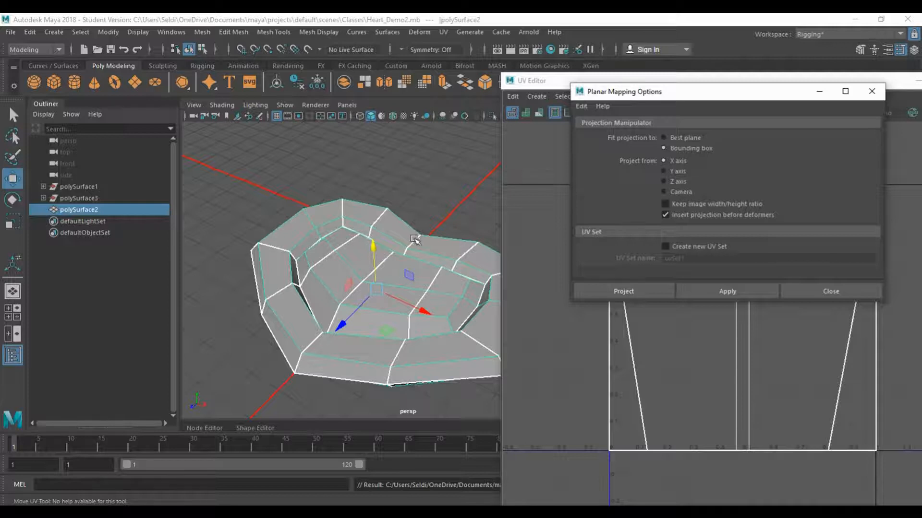
{"action": "left_click_drag", "start_coordinate": [334, 391], "coordinate": [361, 324], "text": "alt"}
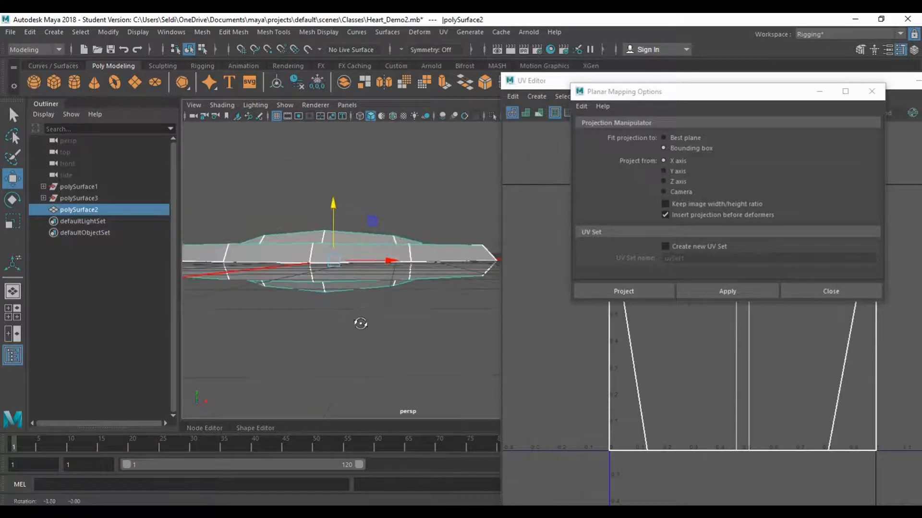
{"action": "left_click_drag", "start_coordinate": [434, 315], "coordinate": [297, 317], "text": "alt"}
{"action": "left_click_drag", "start_coordinate": [239, 304], "coordinate": [390, 368], "text": "alt"}
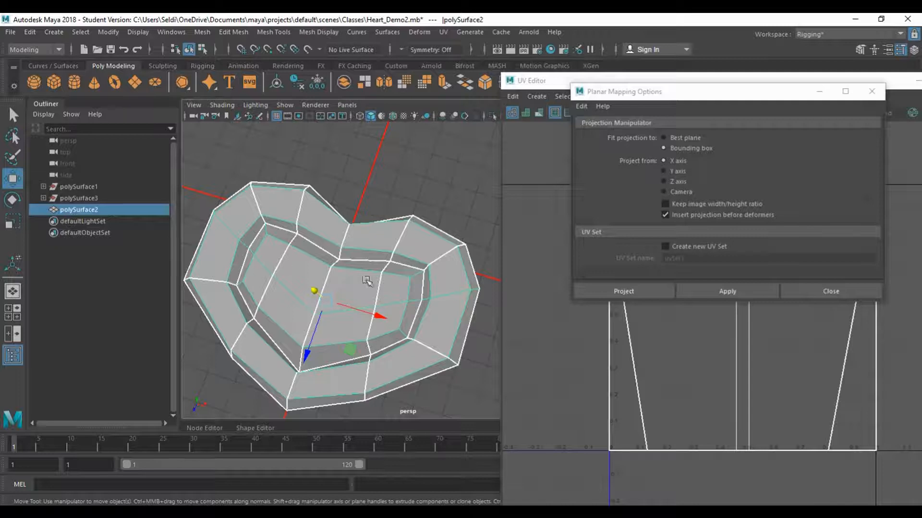
{"action": "left_click", "coordinate": [673, 170]}
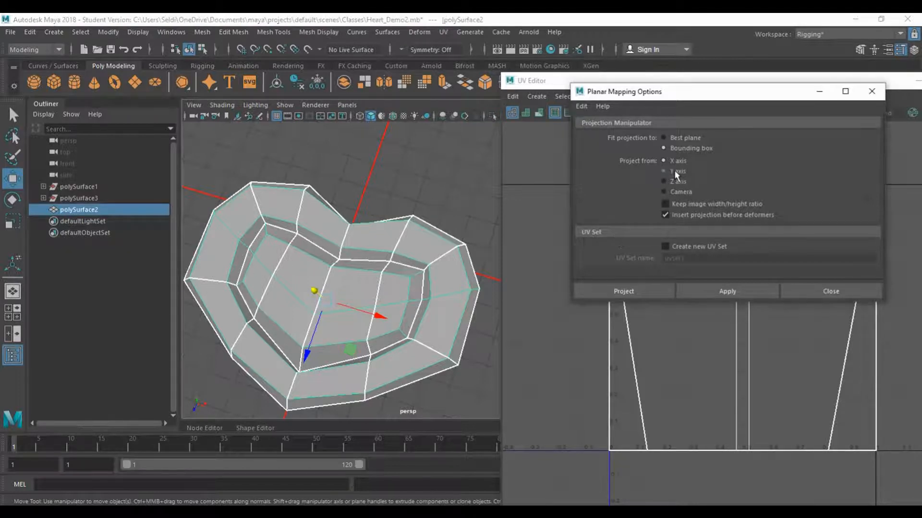
{"action": "left_click", "coordinate": [610, 289]}
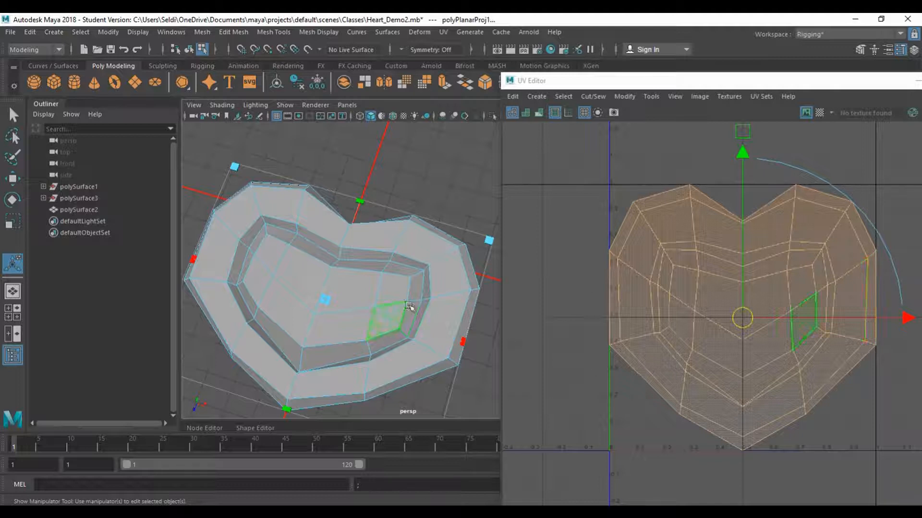
Select the edge loop around the heart's outer rim where the upper and lower halves meet.
{"action": "scroll", "coordinate": [404, 332], "scroll_direction": "down", "scroll_amount": 4}
{"action": "scroll", "coordinate": [404, 333], "scroll_direction": "up", "scroll_amount": 4}
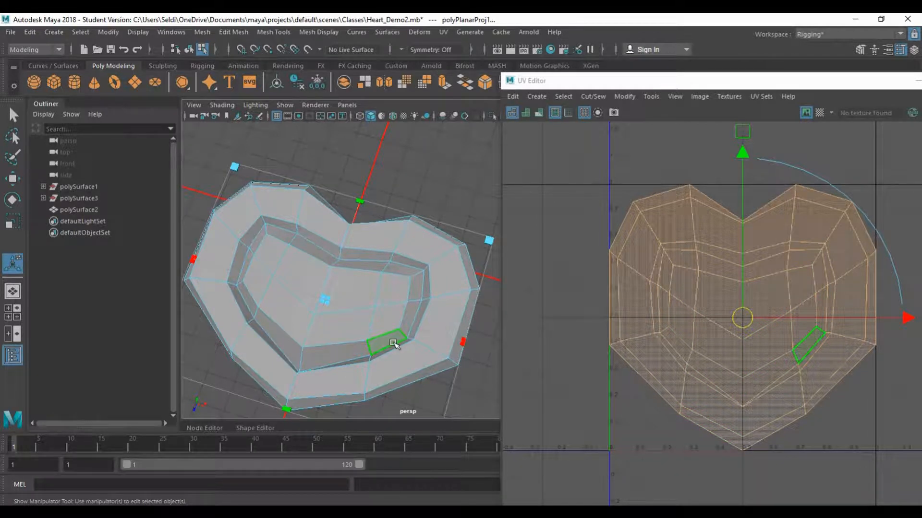
{"action": "left_click_drag", "start_coordinate": [355, 354], "coordinate": [350, 307], "text": "alt"}
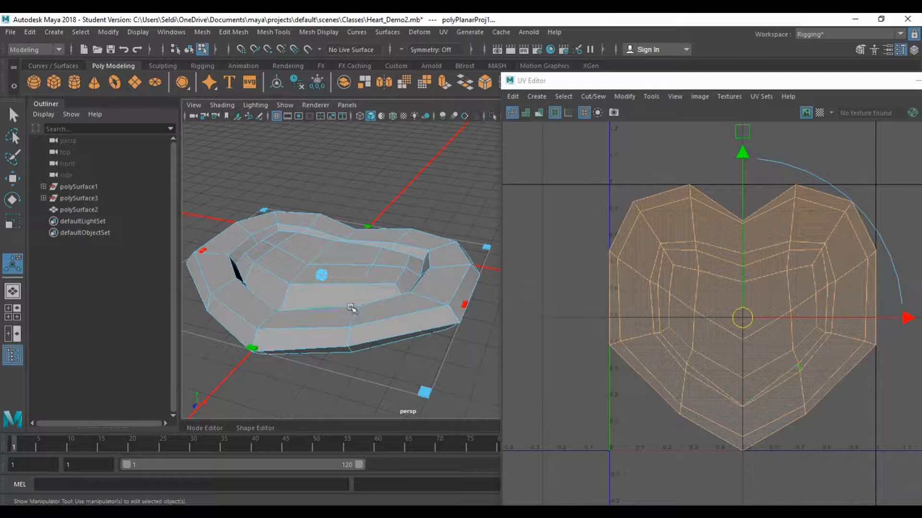
{"action": "right_click_drag", "start_coordinate": [367, 302], "coordinate": [356, 160]}
{"action": "left_click", "coordinate": [400, 335]}
{"action": "left_click", "coordinate": [273, 349]}
{"action": "left_click_drag", "start_coordinate": [274, 349], "coordinate": [313, 358], "text": "alt"}
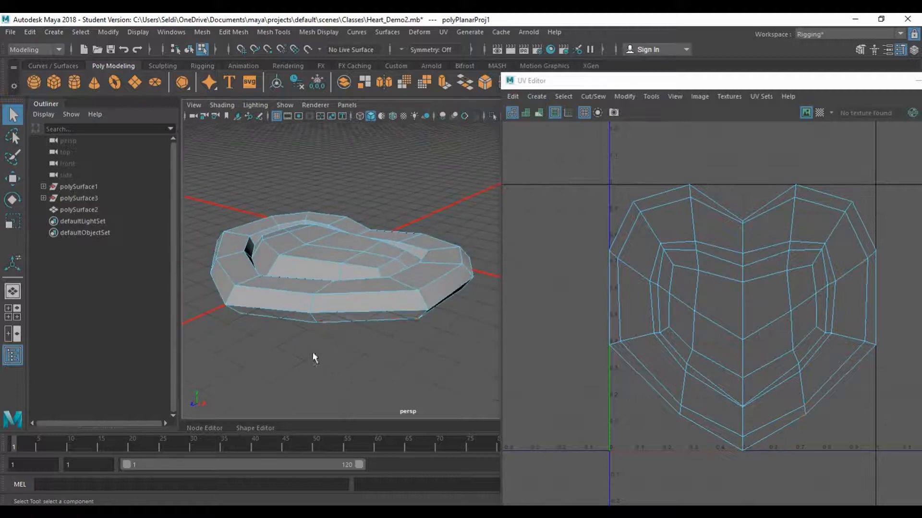
{"action": "left_click", "coordinate": [340, 312]}
{"action": "left_click", "coordinate": [701, 427]}
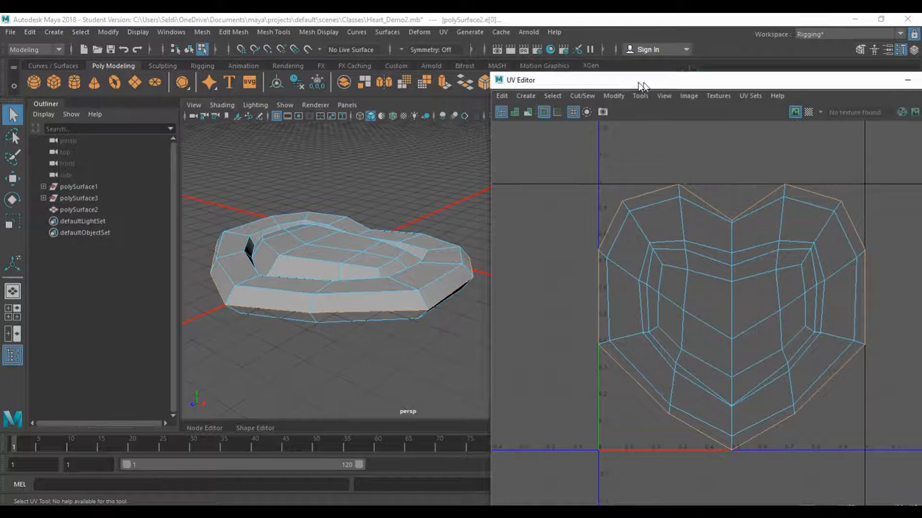
Bring the UV Toolkit forward, cut the UVs along the selected rim loop, and clear the selection.
{"action": "left_click_drag", "start_coordinate": [654, 86], "coordinate": [459, 92]}
{"action": "left_click_drag", "start_coordinate": [617, 87], "coordinate": [535, 89]}
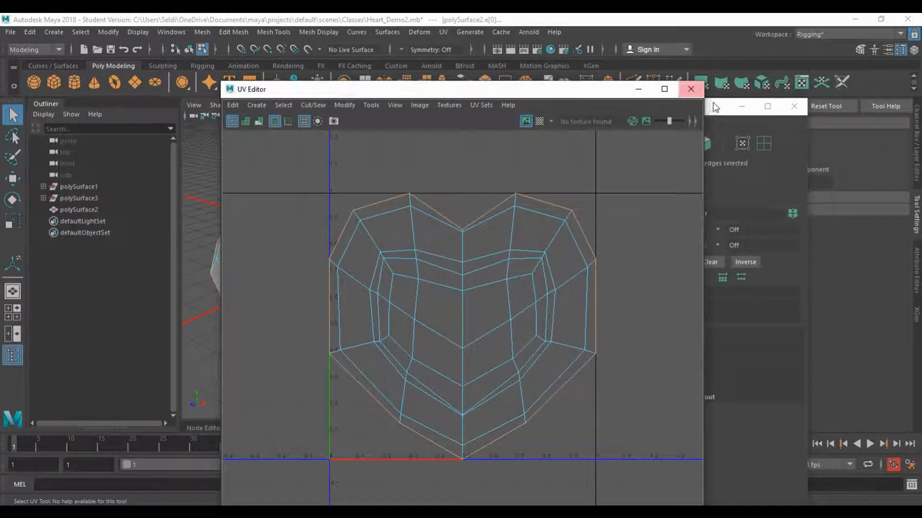
{"action": "left_click", "coordinate": [714, 108]}
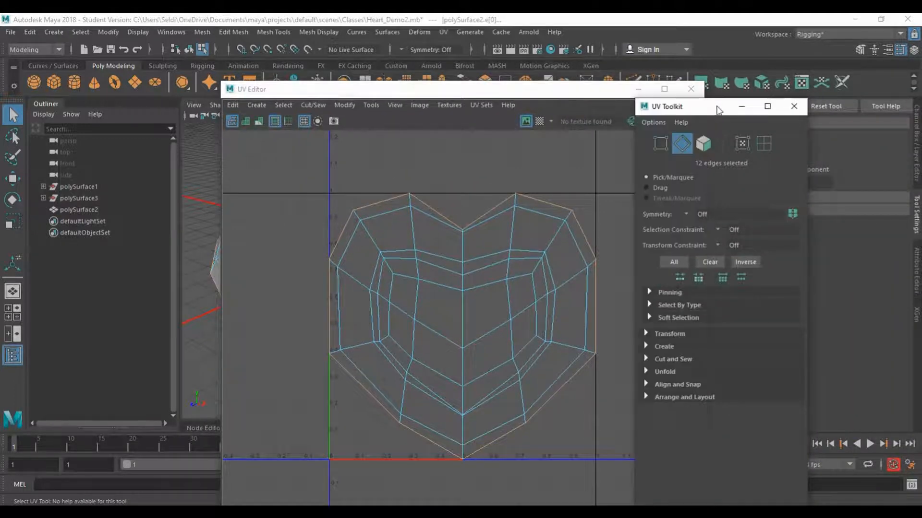
{"action": "left_click", "coordinate": [649, 360]}
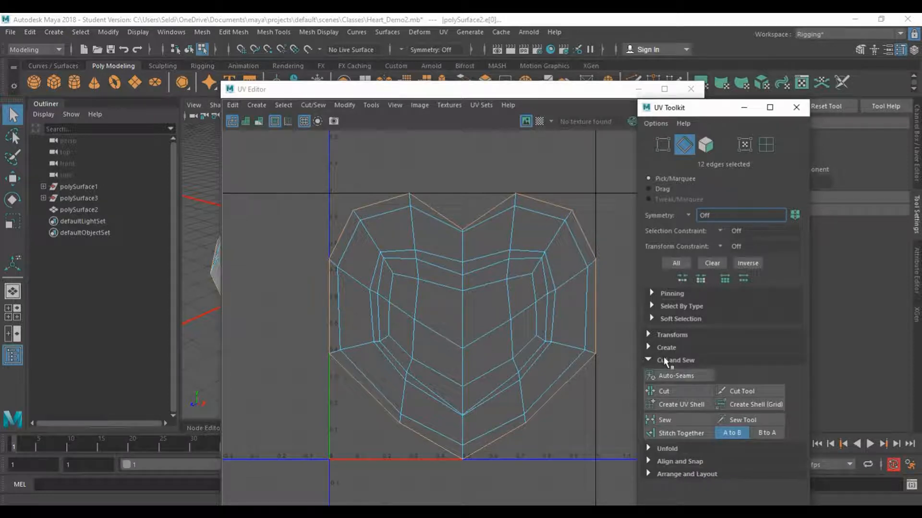
{"action": "left_click", "coordinate": [673, 393]}
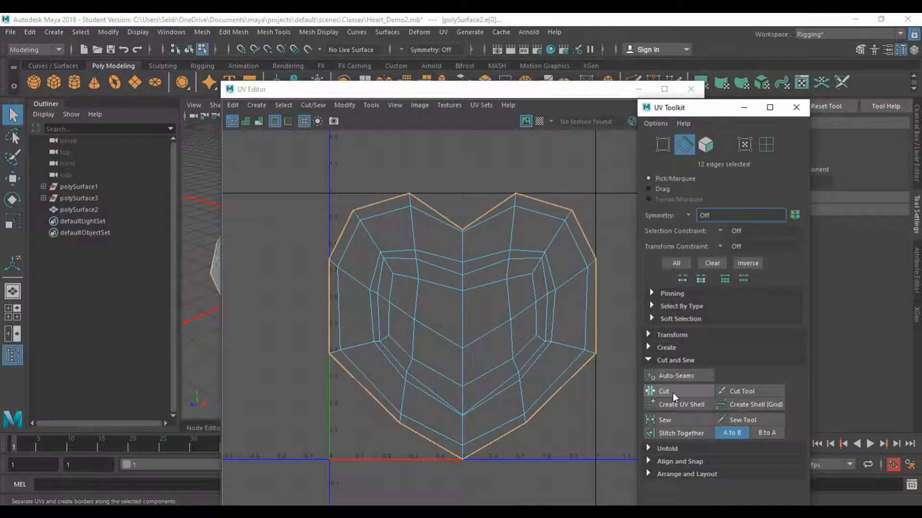
{"action": "left_click", "coordinate": [600, 415]}
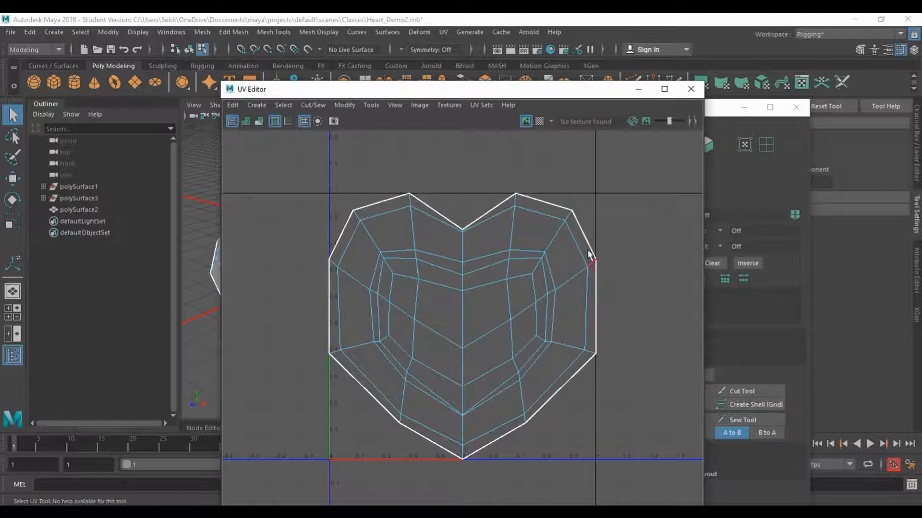
Select one half's UV shell and move it horizontally out of the 0–1 tile, beside the other heart shell.
{"action": "left_click_drag", "start_coordinate": [429, 84], "coordinate": [638, 81]}
{"action": "right_click_drag", "start_coordinate": [581, 242], "coordinate": [619, 231]}
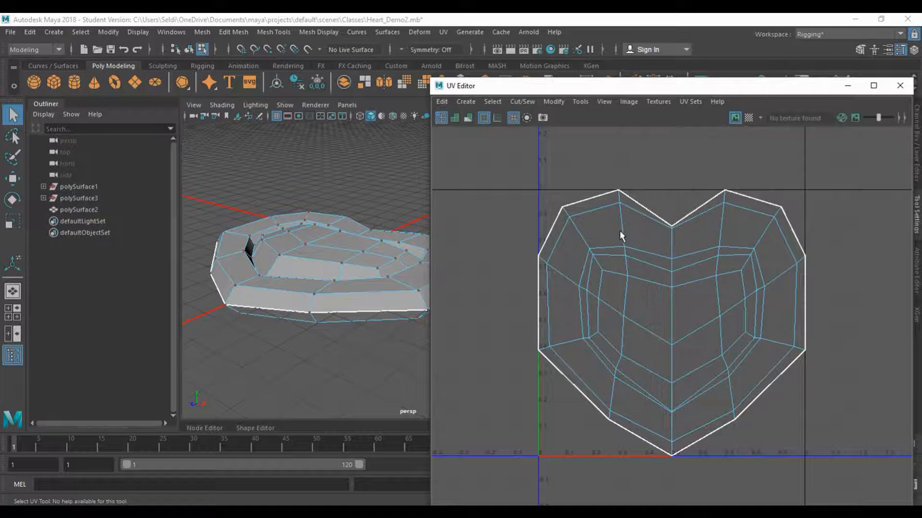
{"action": "double_click", "coordinate": [594, 251]}
{"action": "key", "text": "w"}
{"action": "scroll", "coordinate": [650, 299], "scroll_direction": "down", "scroll_amount": 4}
{"action": "left_click_drag", "start_coordinate": [746, 314], "coordinate": [885, 312]}
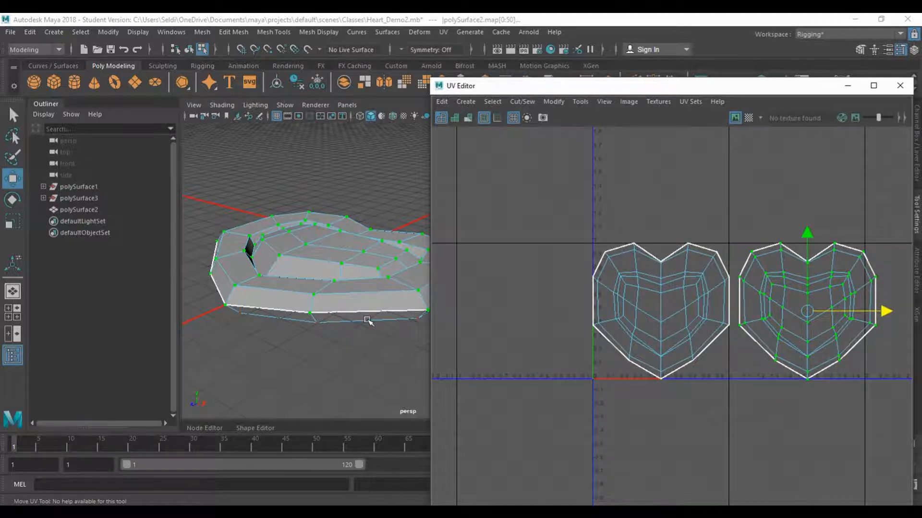
{"action": "left_click_drag", "start_coordinate": [518, 87], "coordinate": [579, 75]}
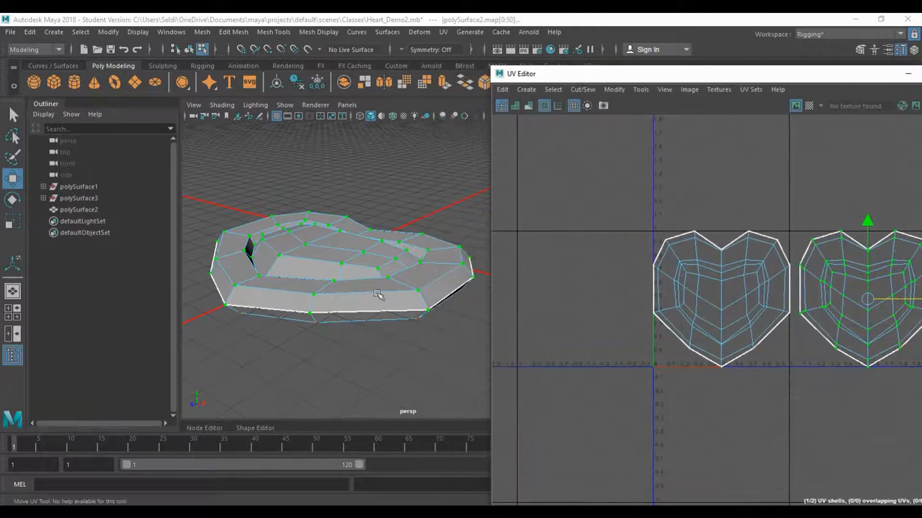
Select the full edge loop around the inner heart at the base of its groove on the upper half.
{"action": "left_click_drag", "start_coordinate": [372, 271], "coordinate": [410, 321], "text": "alt"}
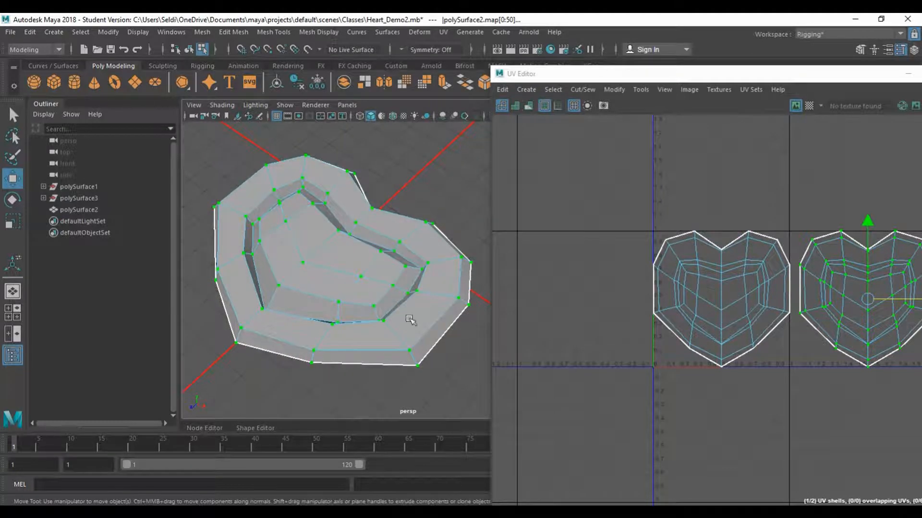
{"action": "left_click_drag", "start_coordinate": [327, 307], "coordinate": [358, 297], "text": "alt"}
{"action": "right_click", "coordinate": [357, 296]}
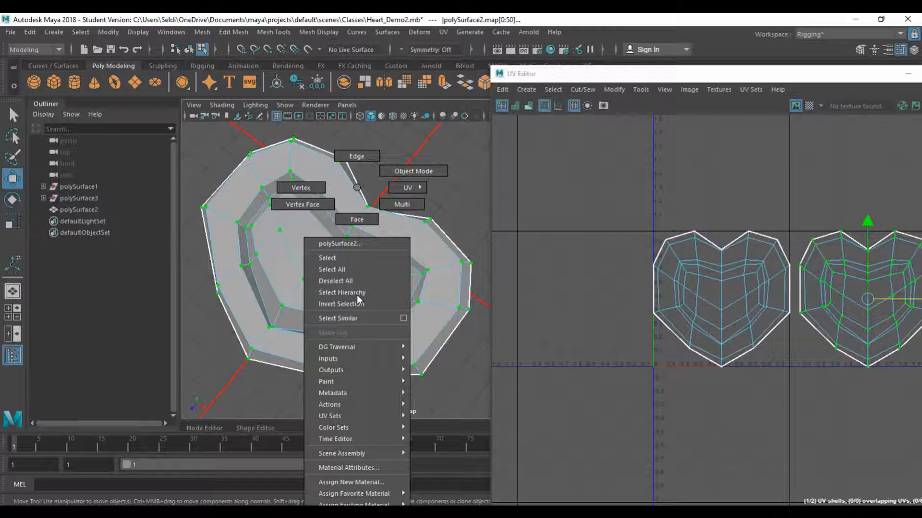
{"action": "left_click", "coordinate": [359, 157]}
{"action": "scroll", "coordinate": [394, 343], "scroll_direction": "up", "scroll_amount": 3}
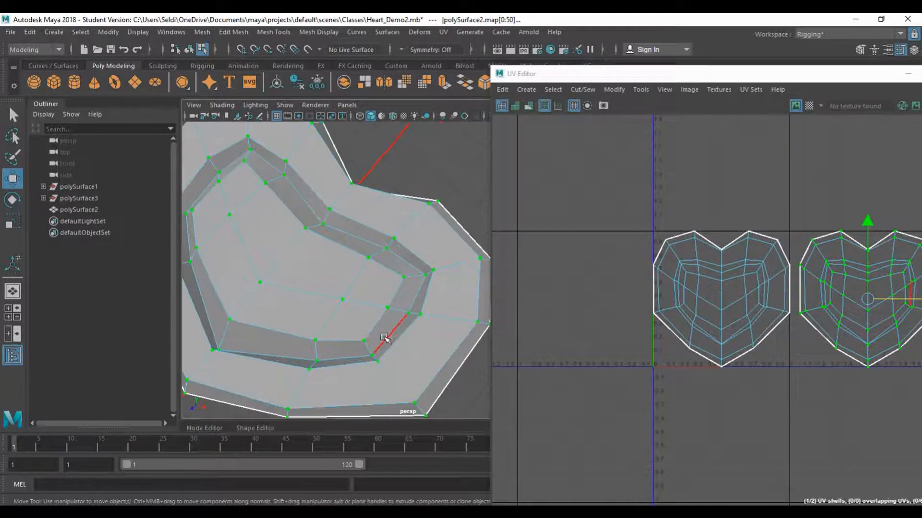
{"action": "left_click", "coordinate": [387, 335]}
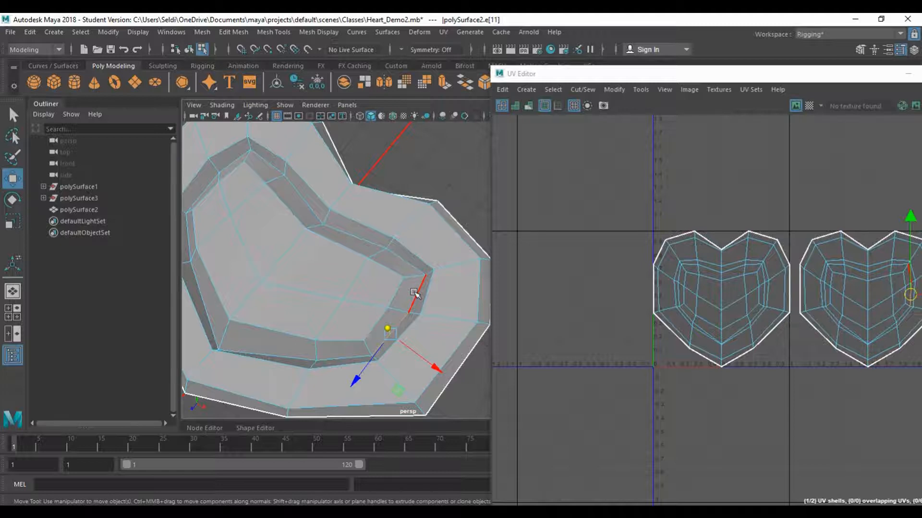
{"action": "key", "text": "q"}
{"action": "left_click_drag", "start_coordinate": [372, 354], "coordinate": [320, 332], "text": "alt"}
{"action": "right_click_drag", "start_coordinate": [320, 328], "coordinate": [276, 335], "text": "alt"}
{"action": "middle_click_drag", "start_coordinate": [276, 334], "coordinate": [348, 314], "text": "alt"}
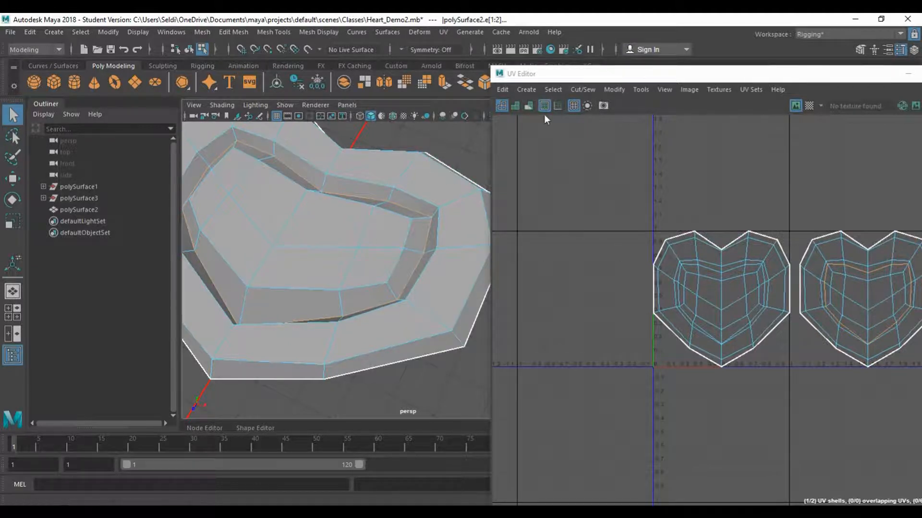
Bring the UV Toolkit into view and cut the UVs along the selected inner heart loop.
{"action": "left_click", "coordinate": [531, 81]}
{"action": "left_click_drag", "start_coordinate": [554, 79], "coordinate": [283, 90]}
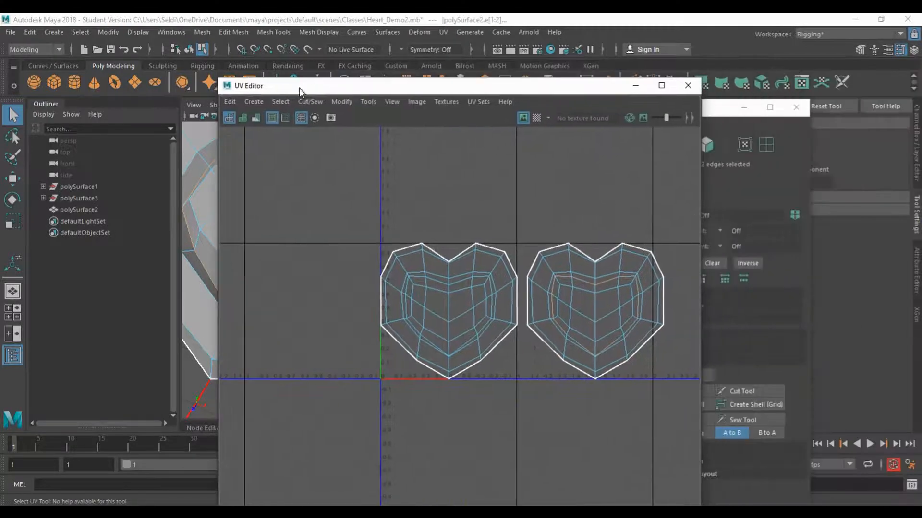
{"action": "left_click", "coordinate": [719, 112]}
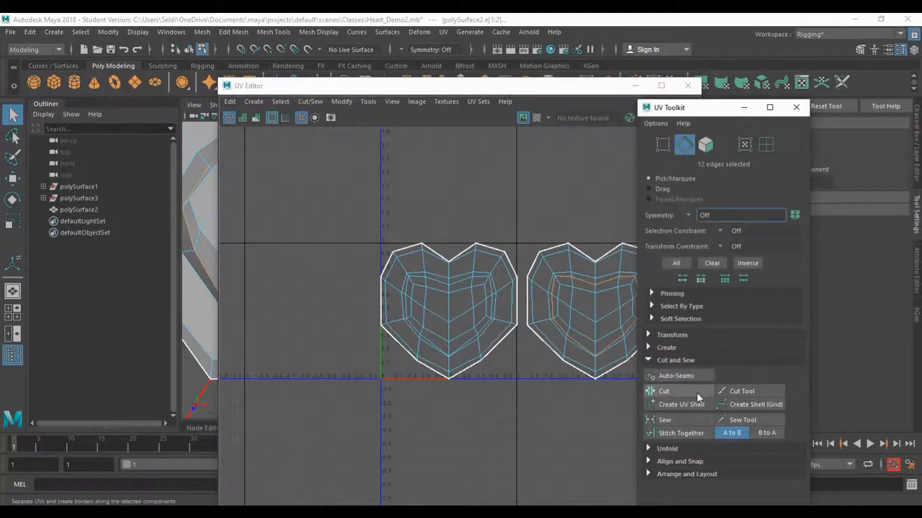
{"action": "left_click", "coordinate": [679, 392]}
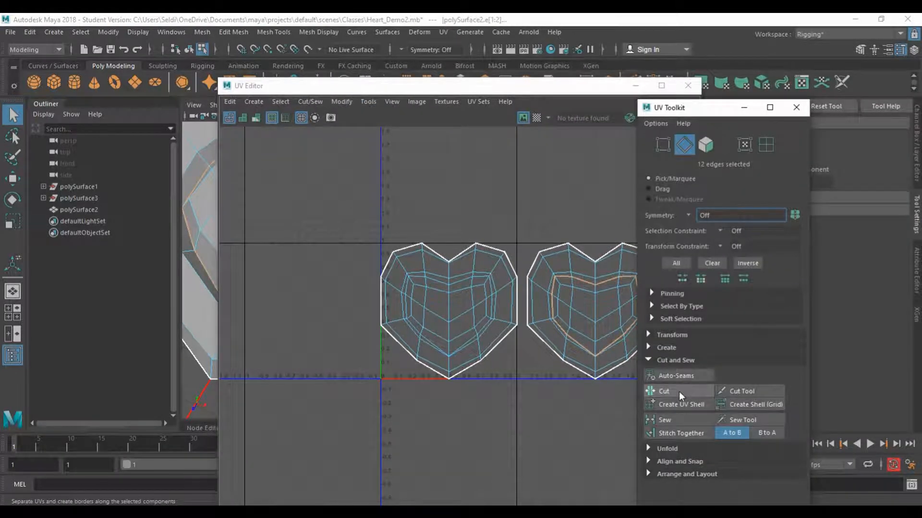
Select the cut inner heart UV shell and move it straight up, clear of its surrounding ring shell.
{"action": "right_click", "coordinate": [606, 315]}
{"action": "left_click", "coordinate": [646, 315]}
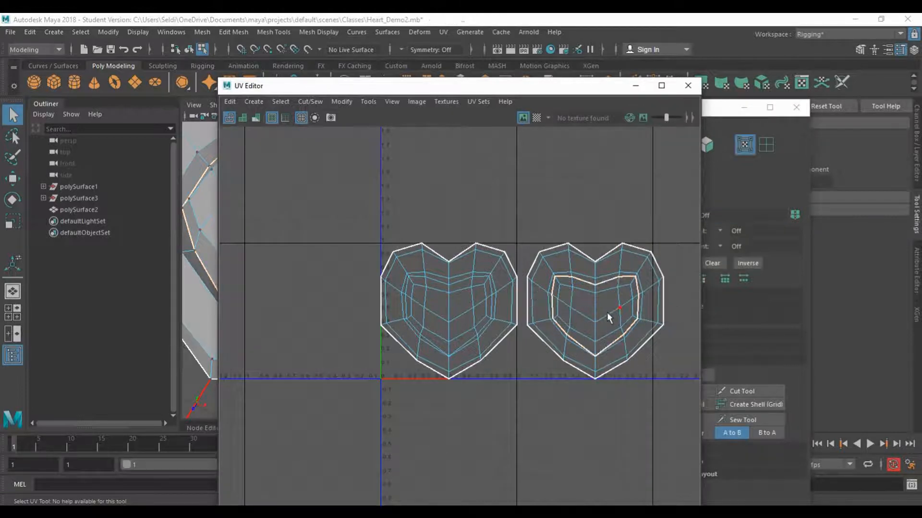
{"action": "key", "text": "w"}
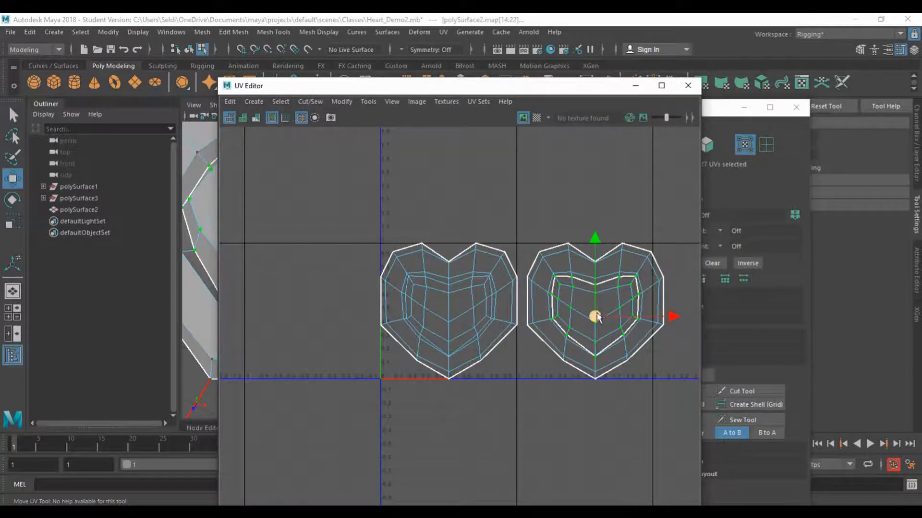
{"action": "left_click_drag", "start_coordinate": [600, 246], "coordinate": [602, 121]}
{"action": "left_click", "coordinate": [567, 208]}
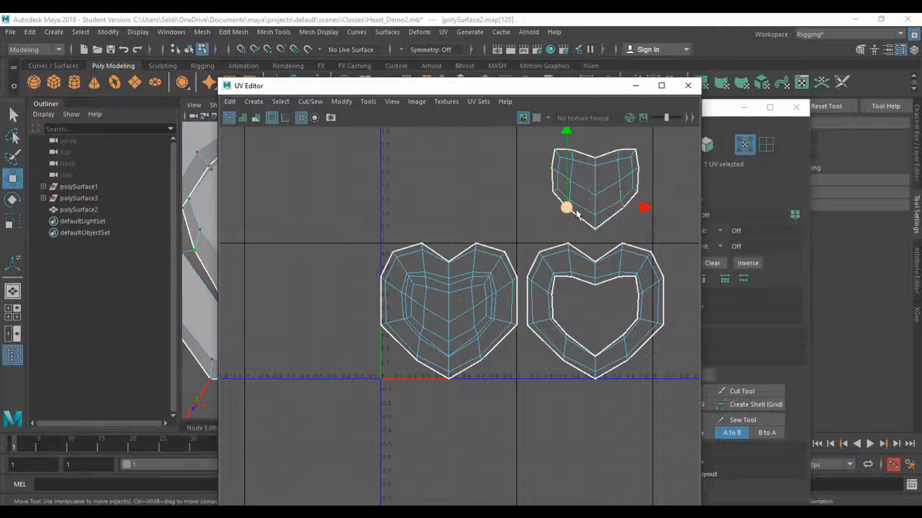
Move the UV Editor aside to uncover the viewport and switch the heart to face selection.
{"action": "left_click_drag", "start_coordinate": [387, 89], "coordinate": [673, 82]}
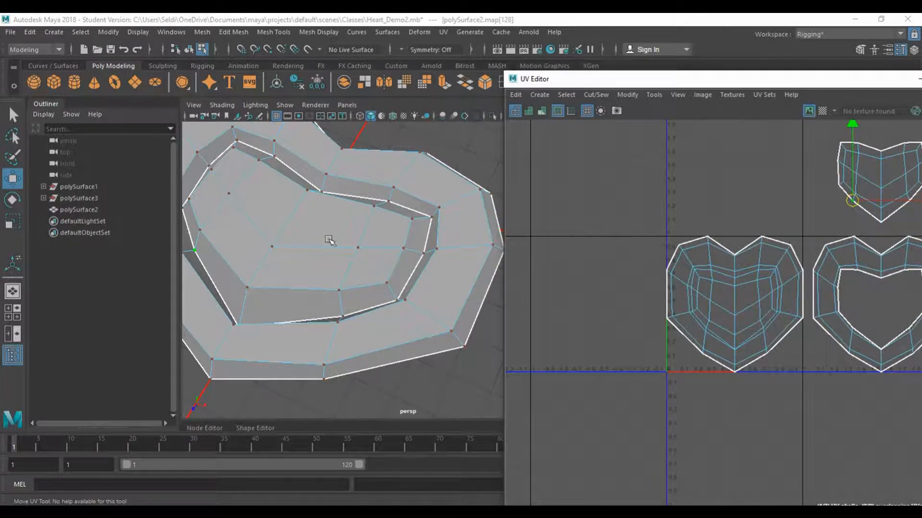
{"action": "right_click_drag", "start_coordinate": [339, 240], "coordinate": [335, 216]}
{"action": "left_click", "coordinate": [337, 290]}
{"action": "left_click", "coordinate": [360, 298]}
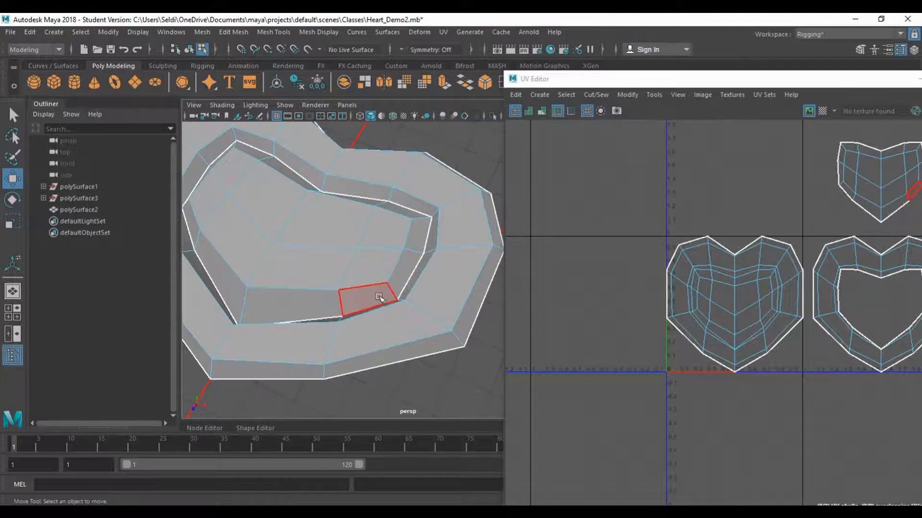
{"action": "left_click", "coordinate": [325, 308]}
{"action": "left_click", "coordinate": [350, 304]}
{"action": "left_click", "coordinate": [410, 268]}
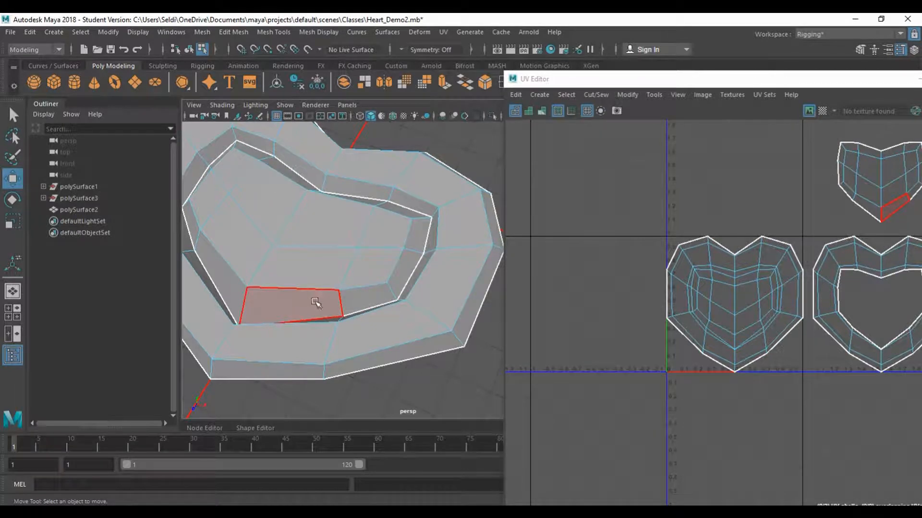
Select the inner heart faces on the opposite half in the viewport, adding them by face loops.
{"action": "left_click_drag", "start_coordinate": [263, 324], "coordinate": [360, 200], "text": "alt"}
{"action": "middle_click_drag", "start_coordinate": [360, 199], "coordinate": [266, 301], "text": "alt"}
{"action": "left_click_drag", "start_coordinate": [278, 285], "coordinate": [304, 224], "text": "alt"}
{"action": "middle_click_drag", "start_coordinate": [304, 224], "coordinate": [386, 260], "text": "alt"}
{"action": "left_click", "coordinate": [412, 202]}
{"action": "key", "text": "q"}
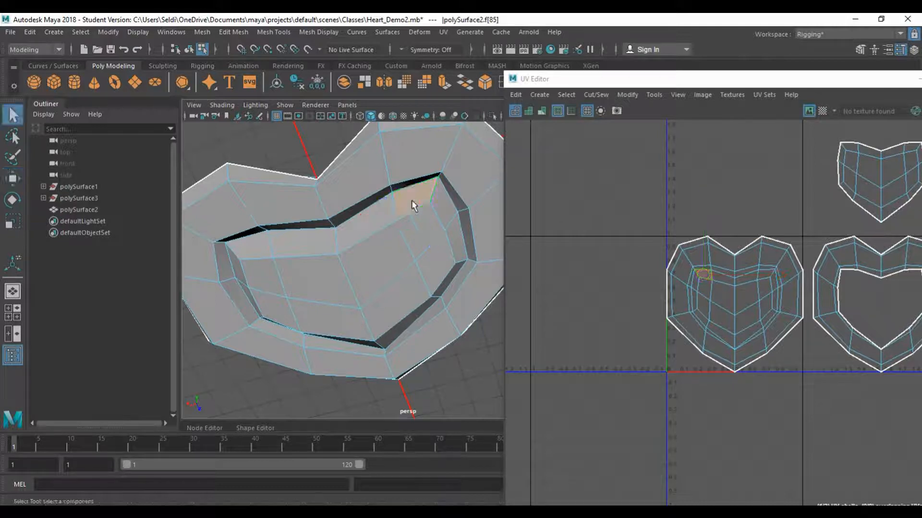
{"action": "double_click", "coordinate": [377, 225], "text": "shift"}
{"action": "left_click_drag", "start_coordinate": [355, 255], "coordinate": [326, 247], "text": "alt"}
{"action": "double_click", "coordinate": [391, 215], "text": "shift"}
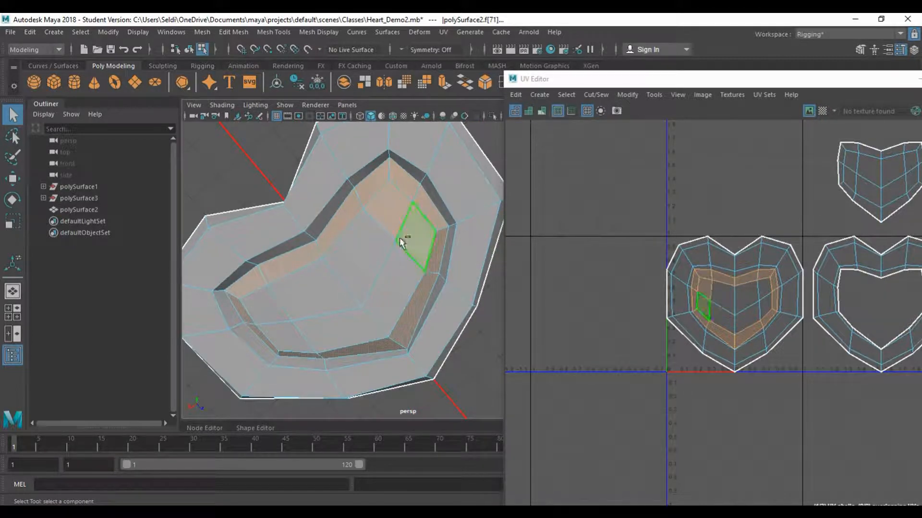
{"action": "double_click", "coordinate": [364, 251], "text": "shift"}
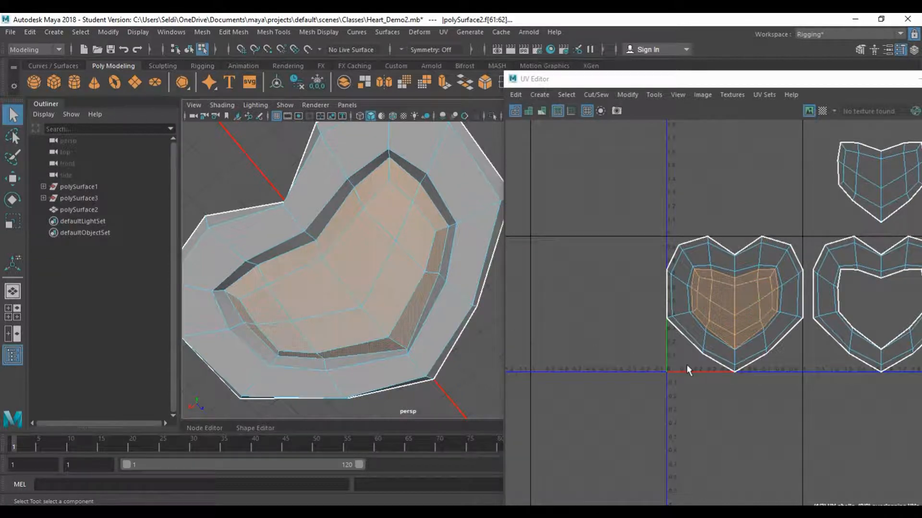
{"action": "left_click", "coordinate": [722, 394]}
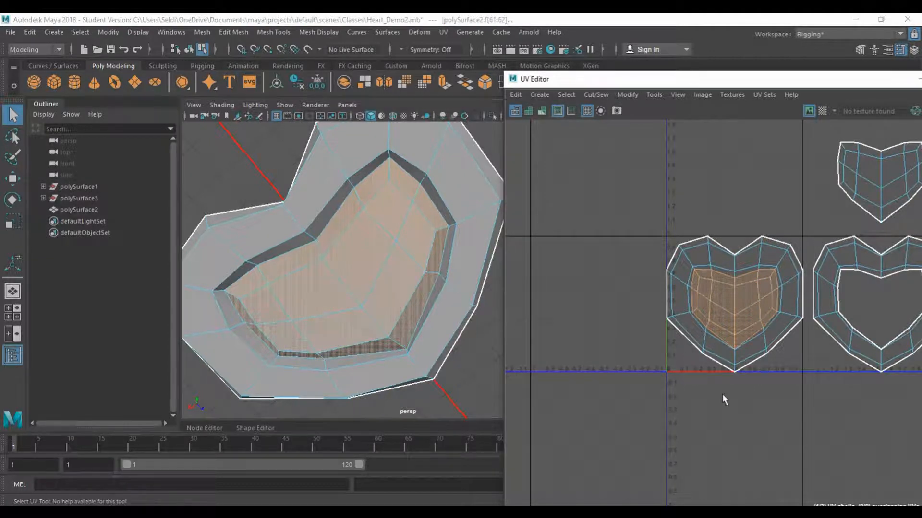
Select all inner heart faces of the uncut heart shell directly in the UV Editor.
{"action": "double_click", "coordinate": [726, 336]}
{"action": "left_click", "coordinate": [774, 300], "text": "shift"}
{"action": "left_click", "coordinate": [777, 282], "text": "shift"}
{"action": "left_click", "coordinate": [767, 275], "text": "shift"}
{"action": "left_click", "coordinate": [744, 277], "text": "shift"}
{"action": "left_click", "coordinate": [727, 278], "text": "shift"}
{"action": "left_click", "coordinate": [705, 281], "text": "shift"}
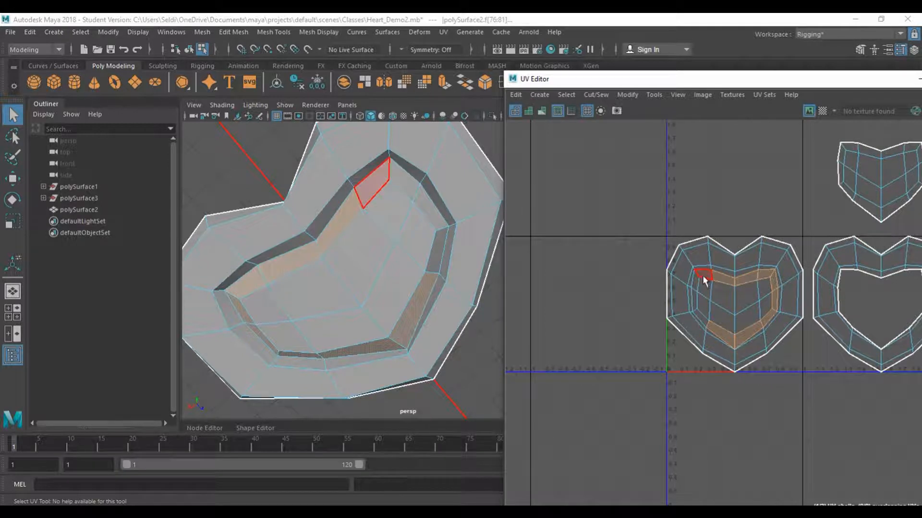
{"action": "left_click", "coordinate": [694, 287], "text": "shift"}
{"action": "left_click", "coordinate": [696, 299], "text": "shift"}
{"action": "left_click", "coordinate": [699, 317], "text": "shift"}
{"action": "left_click", "coordinate": [706, 307], "text": "shift"}
{"action": "left_click", "coordinate": [707, 294], "text": "shift"}
{"action": "left_click", "coordinate": [716, 315], "text": "shift"}
{"action": "left_click", "coordinate": [722, 300], "text": "shift"}
{"action": "left_click", "coordinate": [742, 307], "text": "shift"}
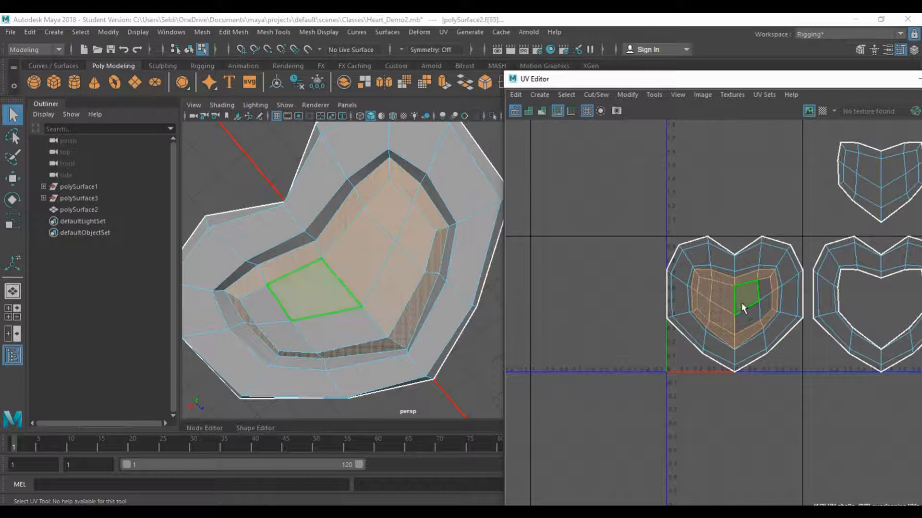
{"action": "left_click", "coordinate": [764, 307], "text": "shift"}
{"action": "left_click", "coordinate": [763, 288], "text": "shift"}
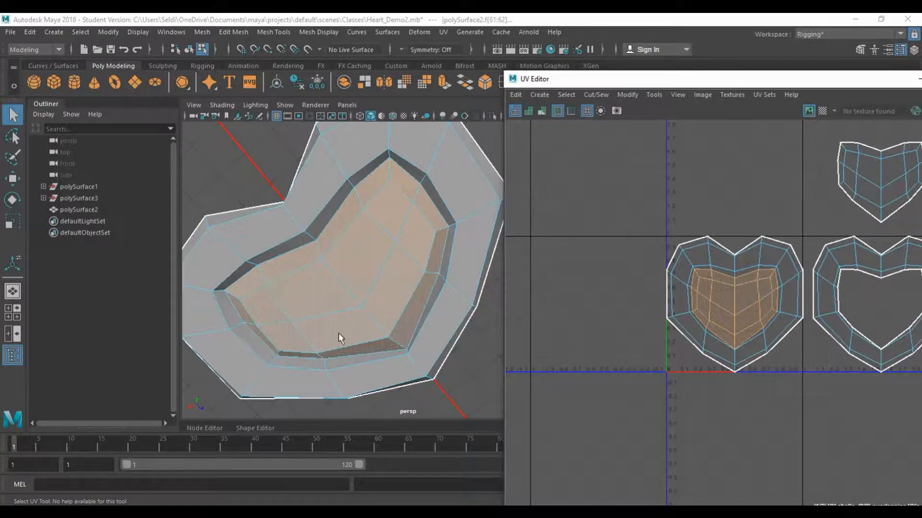
Apply a planar UV mapping to the selected inner heart faces, fitted to the bounding box and projected from the Y axis.
{"action": "mouse_move", "coordinate": [343, 321]}
{"action": "left_mouse_down", "text": "alt"}
{"action": "mouse_move", "coordinate": [361, 249]}
{"action": "mouse_move", "coordinate": [356, 313]}
{"action": "left_mouse_up", "text": "alt"}
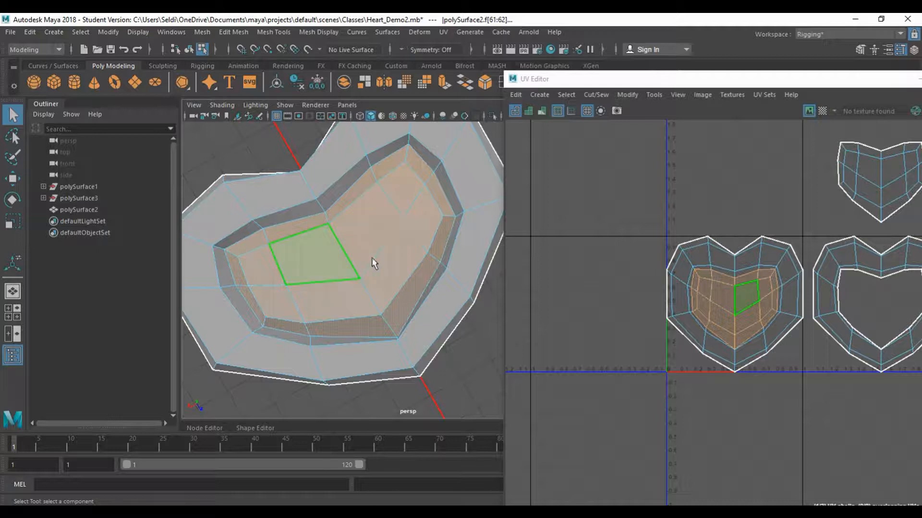
{"action": "left_click_drag", "start_coordinate": [366, 243], "coordinate": [346, 331], "text": "alt"}
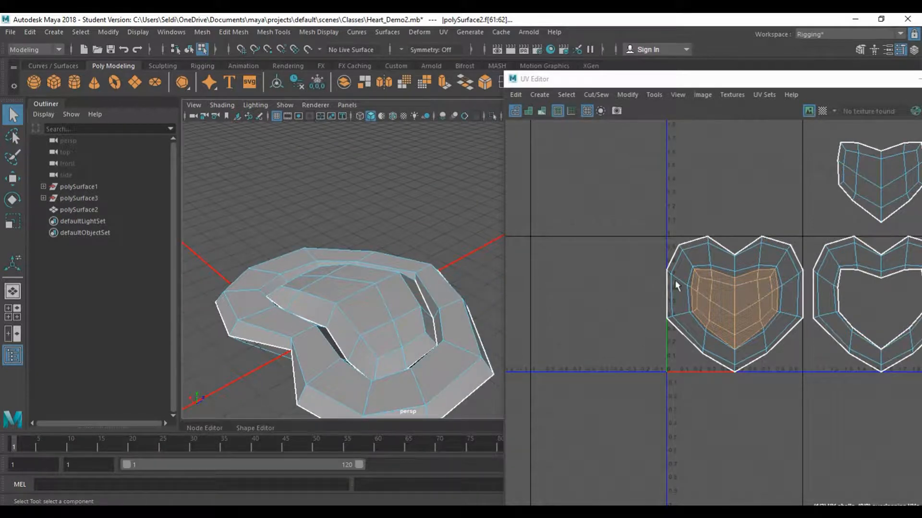
{"action": "left_click", "coordinate": [695, 288]}
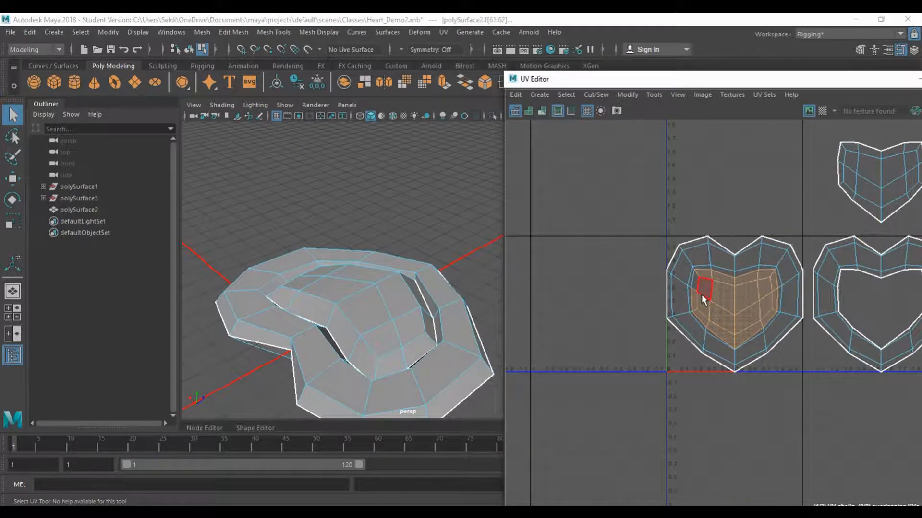
{"action": "left_click_drag", "start_coordinate": [388, 332], "coordinate": [417, 210], "text": "alt"}
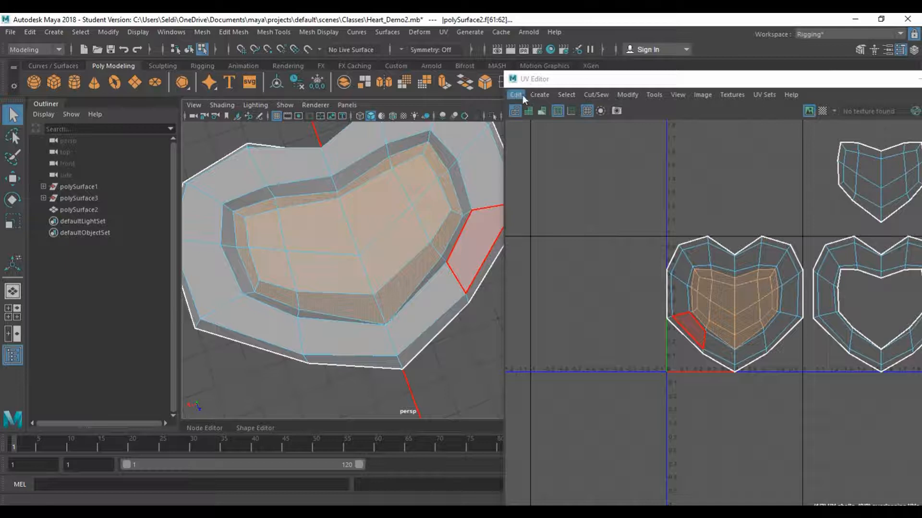
{"action": "left_click", "coordinate": [540, 94]}
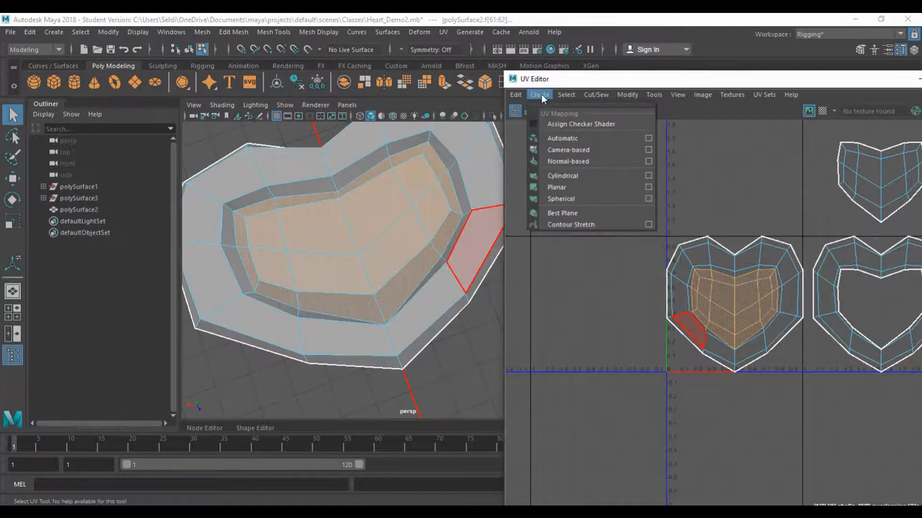
{"action": "left_click", "coordinate": [649, 187]}
{"action": "left_click_drag", "start_coordinate": [675, 96], "coordinate": [415, 115]}
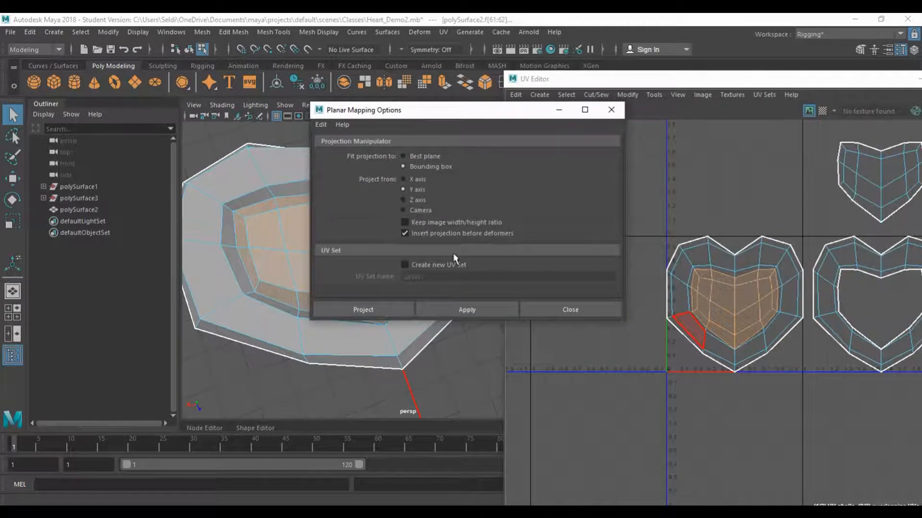
{"action": "left_click", "coordinate": [365, 308]}
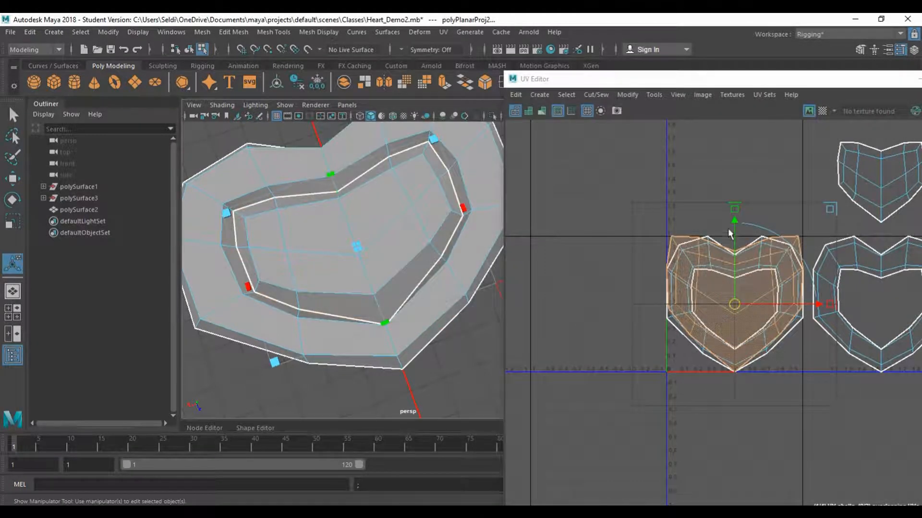
Move the newly projected inner heart UVs straight up, clear of the ring shell below.
{"action": "left_click_drag", "start_coordinate": [733, 225], "coordinate": [737, 92]}
{"action": "key", "text": "q"}
{"action": "scroll", "coordinate": [772, 257], "scroll_direction": "down", "scroll_amount": 1}
{"action": "middle_click_drag", "start_coordinate": [784, 231], "coordinate": [727, 288], "text": "alt"}
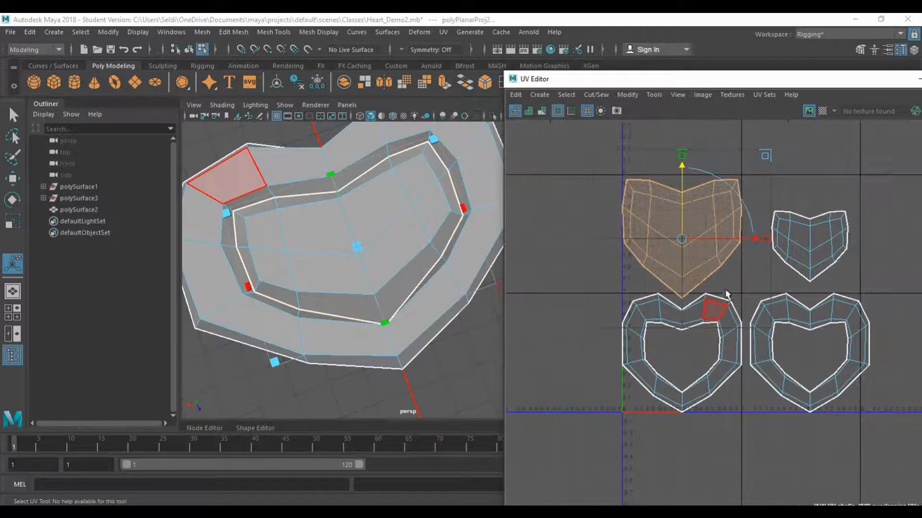
Select the enlarged inner heart UV shell and scale it down uniformly to roughly match the other inner heart shell.
{"action": "key", "text": "r"}
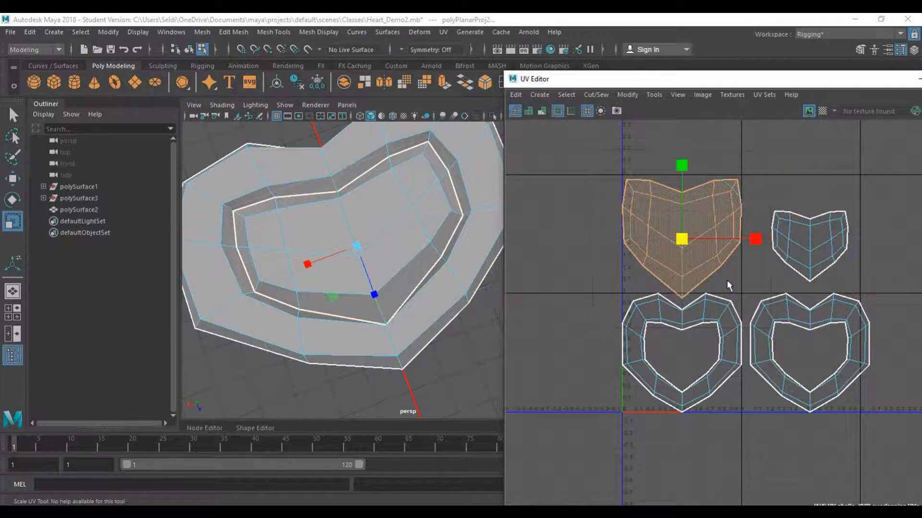
{"action": "right_click_drag", "start_coordinate": [722, 193], "coordinate": [771, 189]}
{"action": "left_click", "coordinate": [707, 215]}
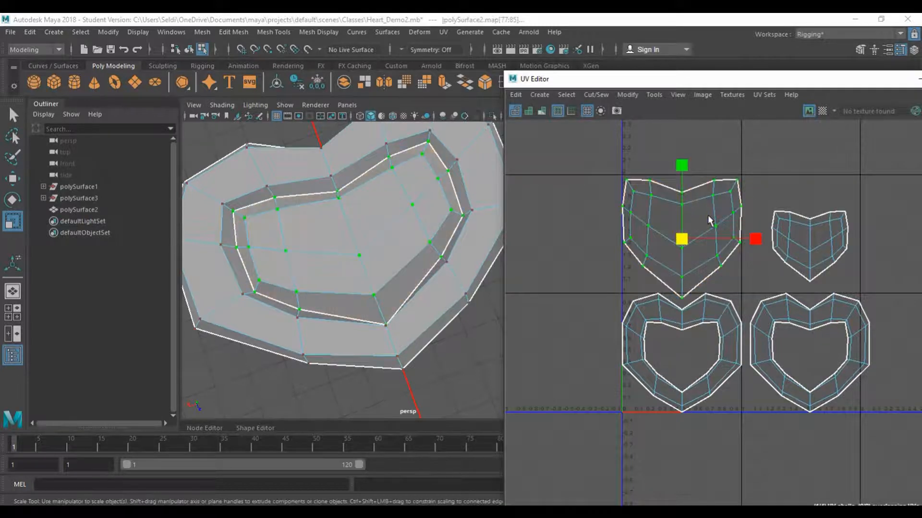
{"action": "mouse_move", "coordinate": [678, 241]}
{"action": "left_mouse_down"}
{"action": "mouse_move", "coordinate": [651, 245]}
{"action": "mouse_move", "coordinate": [688, 242]}
{"action": "left_mouse_up"}
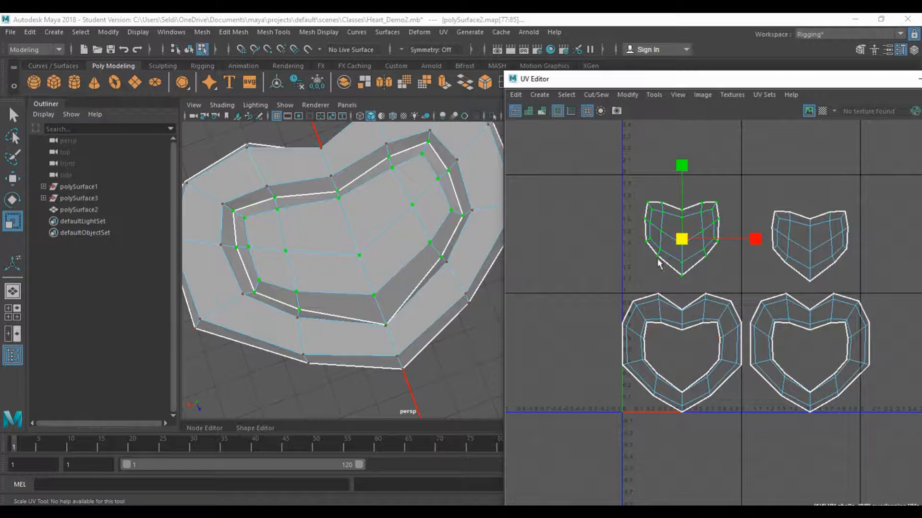
Unfold the UVs of both small inner heart shells, one shell at a time.
{"action": "mouse_move", "coordinate": [373, 271]}
{"action": "left_mouse_down", "text": "alt"}
{"action": "mouse_move", "coordinate": [345, 246]}
{"action": "mouse_move", "coordinate": [315, 261]}
{"action": "mouse_move", "coordinate": [316, 250]}
{"action": "mouse_move", "coordinate": [317, 257]}
{"action": "mouse_move", "coordinate": [358, 264]}
{"action": "left_mouse_up", "text": "alt"}
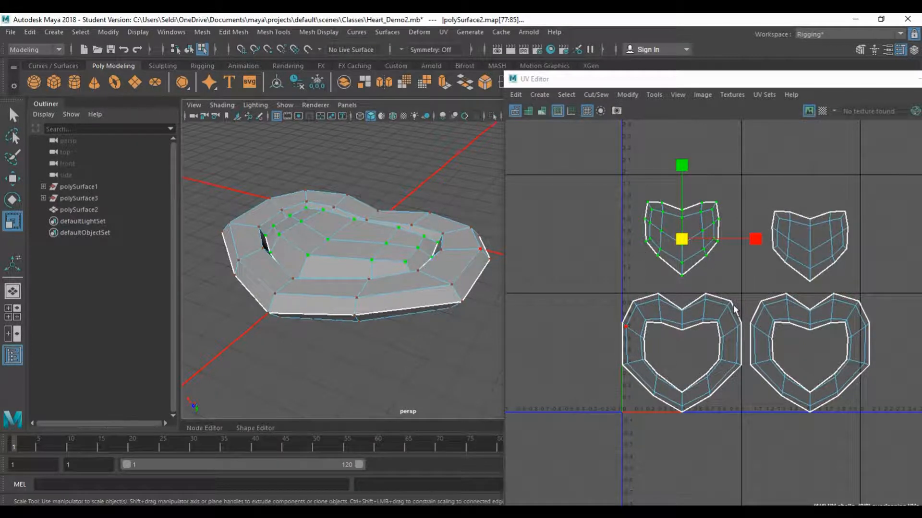
{"action": "left_click_drag", "start_coordinate": [706, 82], "coordinate": [336, 75]}
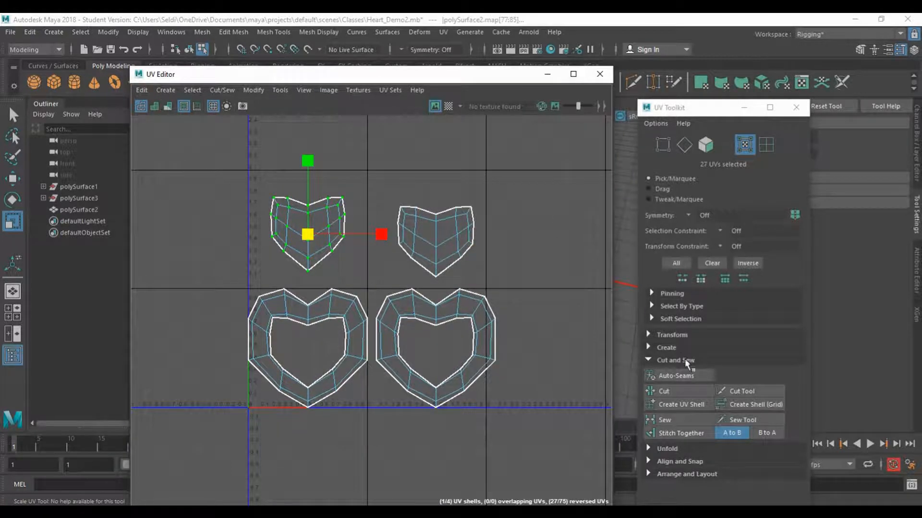
{"action": "left_click", "coordinate": [648, 361]}
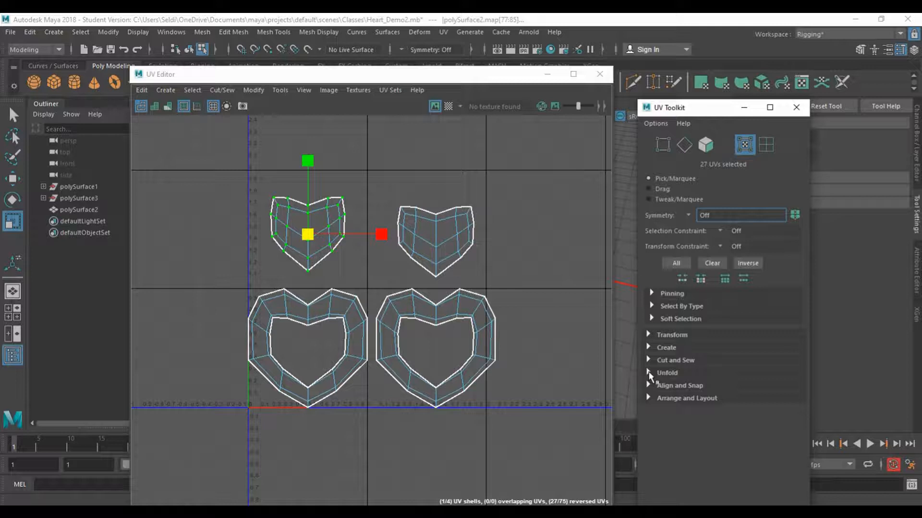
{"action": "left_click", "coordinate": [649, 373]}
{"action": "left_click", "coordinate": [672, 403]}
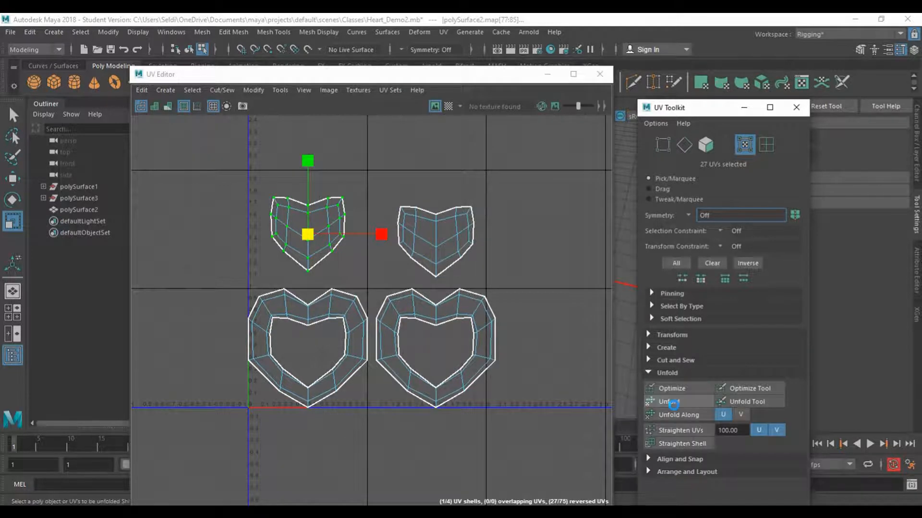
{"action": "left_click", "coordinate": [437, 247]}
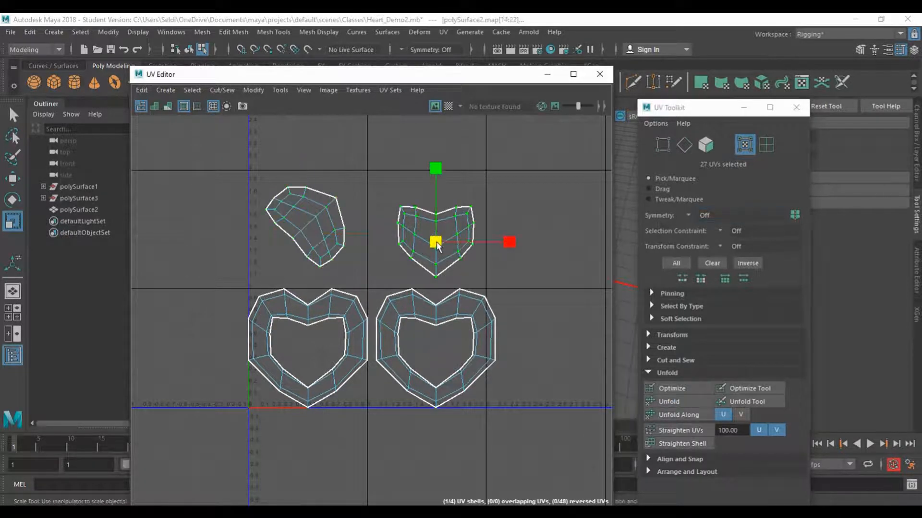
{"action": "left_click", "coordinate": [668, 401]}
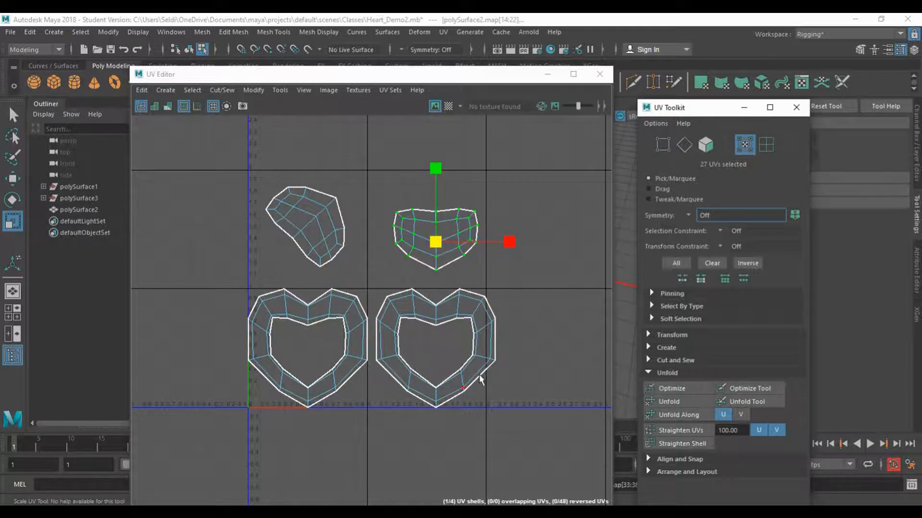
Unfold the UVs of both ring-shaped heart shells, one shell at a time.
{"action": "double_click", "coordinate": [475, 321]}
{"action": "left_click", "coordinate": [679, 401]}
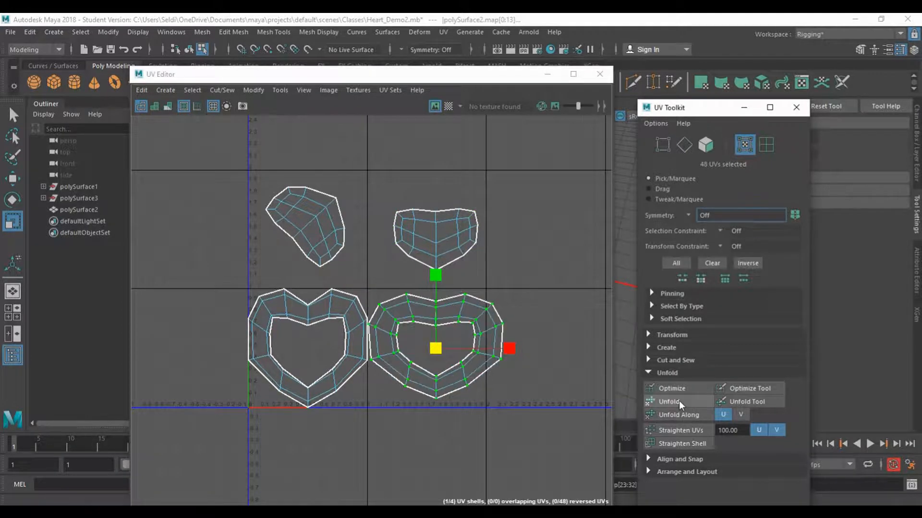
{"action": "double_click", "coordinate": [336, 334]}
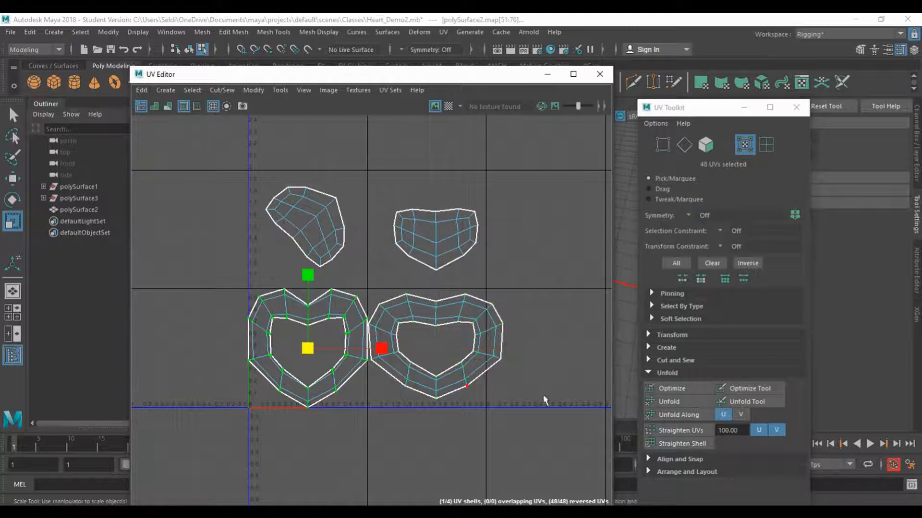
{"action": "left_click", "coordinate": [684, 401]}
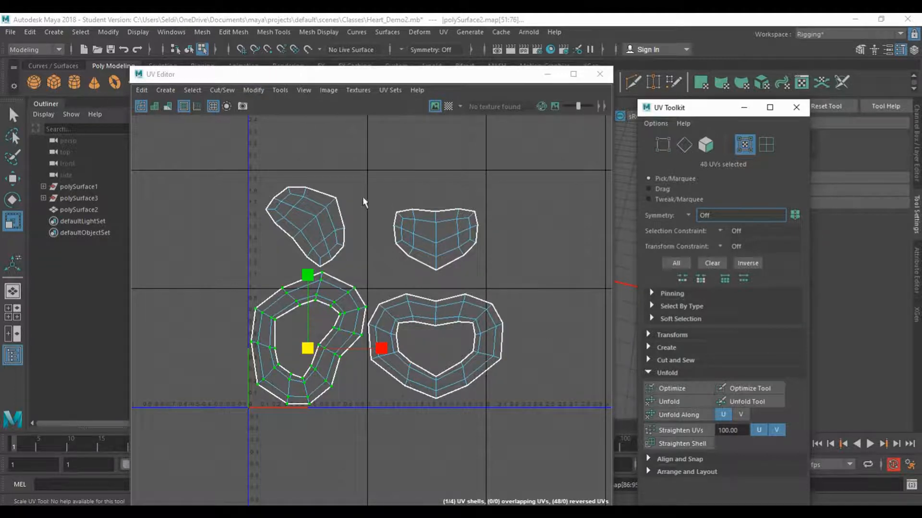
Select the UVs of all four shells and automatically lay them out within the first UV tile.
{"action": "middle_click_drag", "start_coordinate": [353, 392], "coordinate": [456, 396], "text": "alt"}
{"action": "middle_click_drag", "start_coordinate": [540, 277], "coordinate": [495, 320], "text": "alt"}
{"action": "left_click_drag", "start_coordinate": [227, 167], "coordinate": [533, 465]}
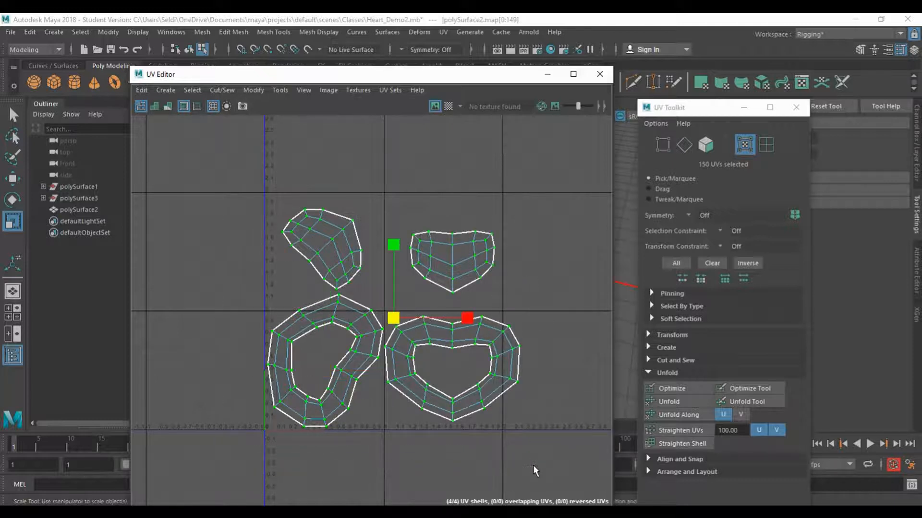
{"action": "left_click", "coordinate": [649, 472]}
{"action": "scroll", "coordinate": [706, 344], "scroll_direction": "down", "scroll_amount": 1}
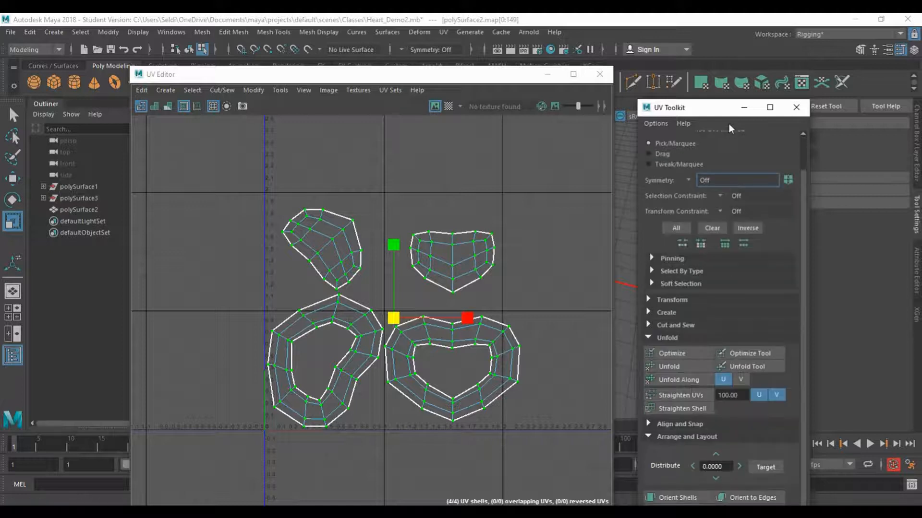
{"action": "left_click_drag", "start_coordinate": [699, 113], "coordinate": [728, 50]}
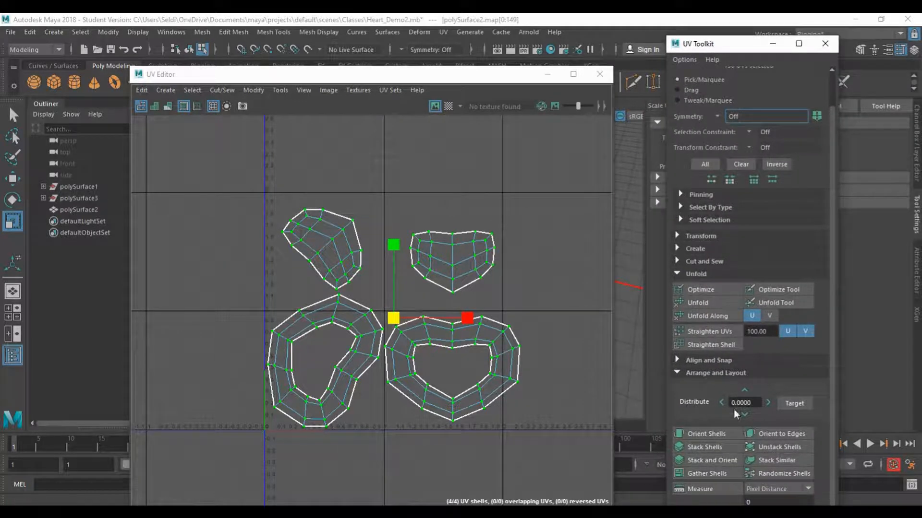
{"action": "left_click_drag", "start_coordinate": [713, 48], "coordinate": [706, 24]}
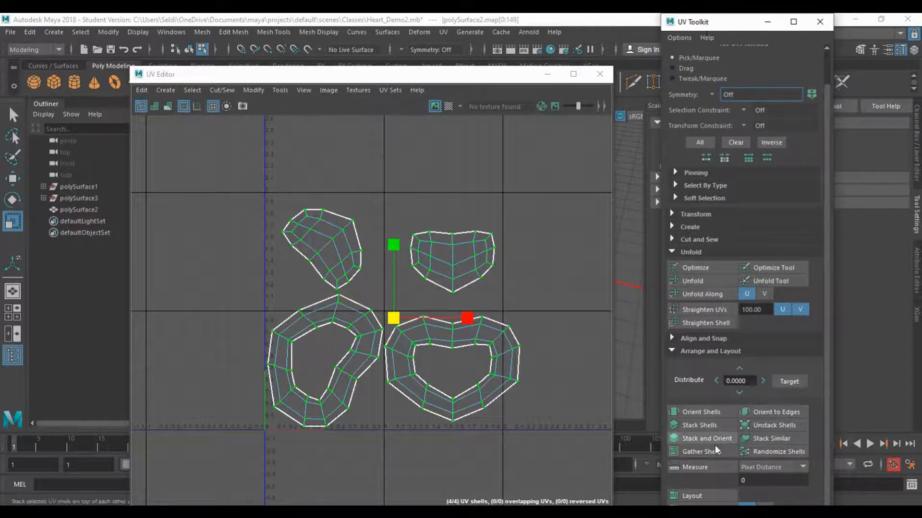
{"action": "left_click", "coordinate": [701, 491]}
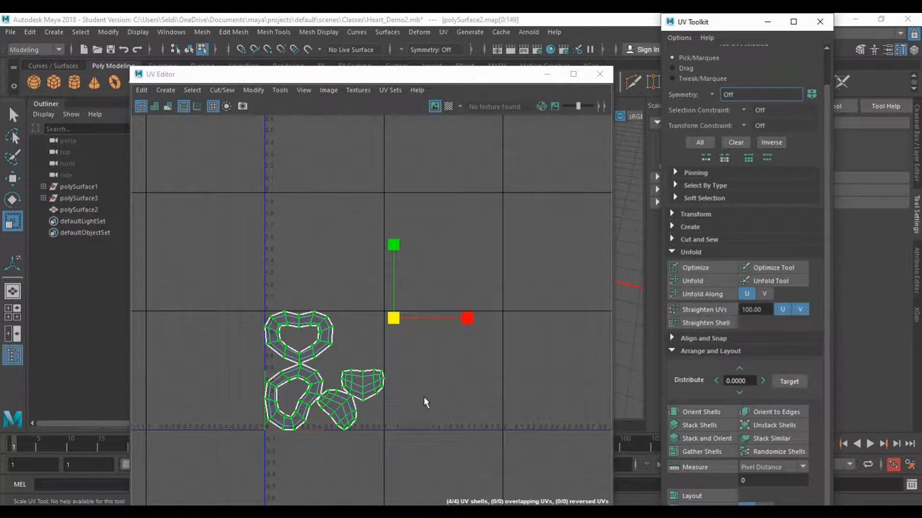
Move the two inner heart UV shells apart, clear of each other and of the ring shells.
{"action": "scroll", "coordinate": [424, 402], "scroll_direction": "up", "scroll_amount": 5}
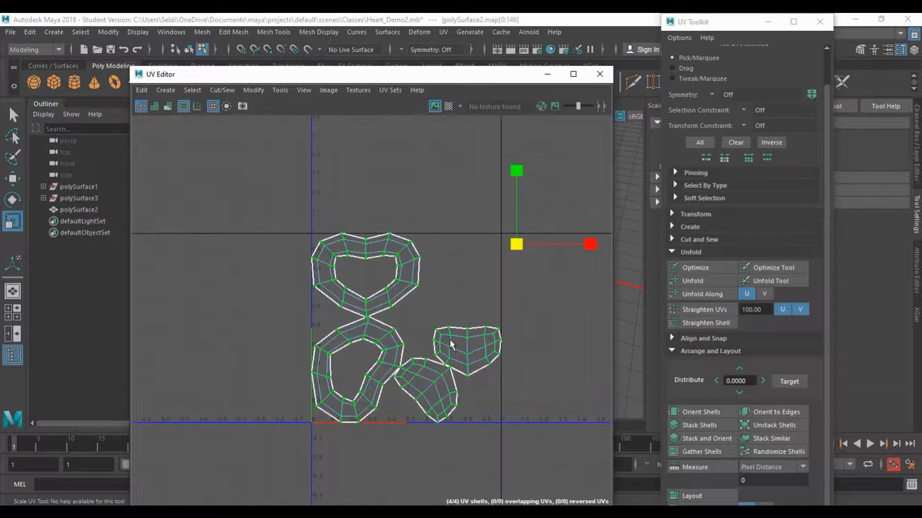
{"action": "key", "text": "w"}
{"action": "left_click", "coordinate": [459, 342]}
{"action": "left_click_drag", "start_coordinate": [468, 267], "coordinate": [468, 221]}
{"action": "left_click", "coordinate": [422, 388]}
{"action": "left_click_drag", "start_coordinate": [424, 387], "coordinate": [458, 372]}
{"action": "left_click", "coordinate": [379, 382]}
{"action": "left_click", "coordinate": [549, 216]}
{"action": "left_click_drag", "start_coordinate": [478, 294], "coordinate": [474, 293]}
Rotate the lower ring UV shell clockwise and move it clear of the upper ring, inside the tile.
{"action": "left_click", "coordinate": [408, 345]}
{"action": "left_click", "coordinate": [394, 340]}
{"action": "scroll", "coordinate": [384, 336], "scroll_direction": "up", "scroll_amount": 5}
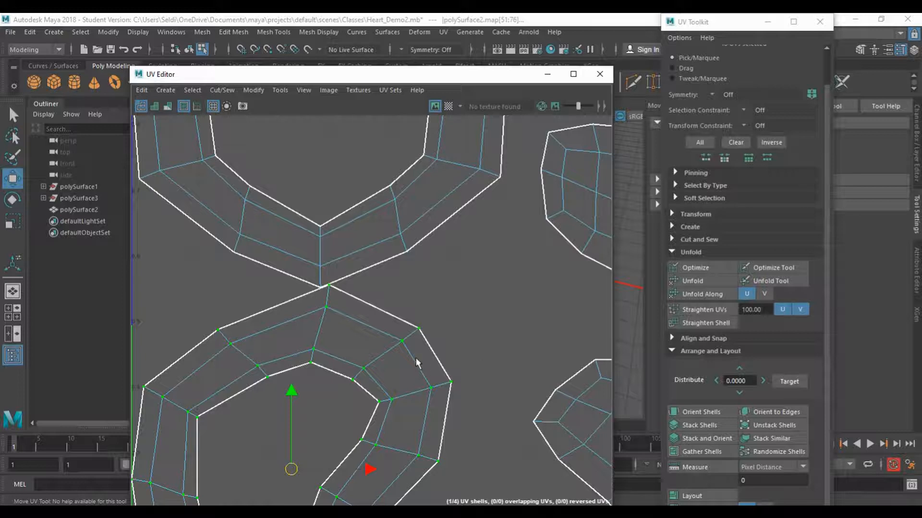
{"action": "scroll", "coordinate": [417, 363], "scroll_direction": "down", "scroll_amount": 5}
{"action": "key", "text": "e"}
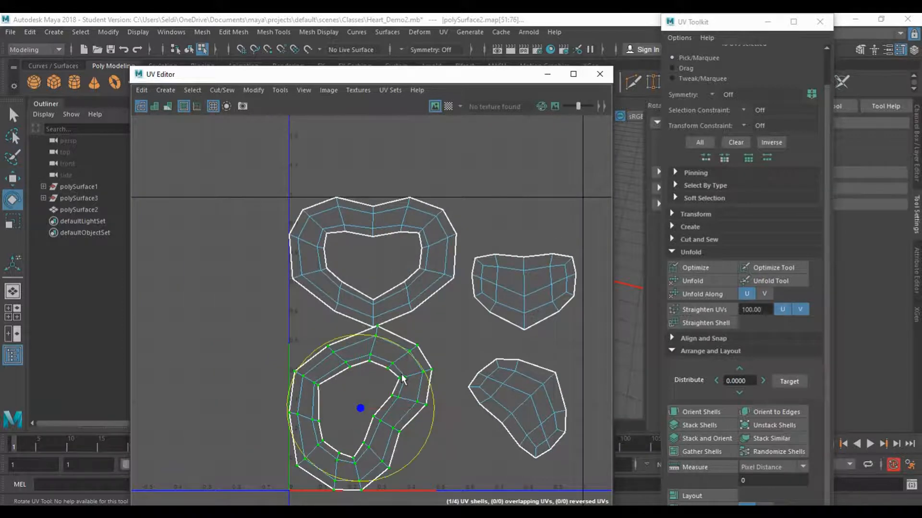
{"action": "left_click_drag", "start_coordinate": [393, 352], "coordinate": [422, 367]}
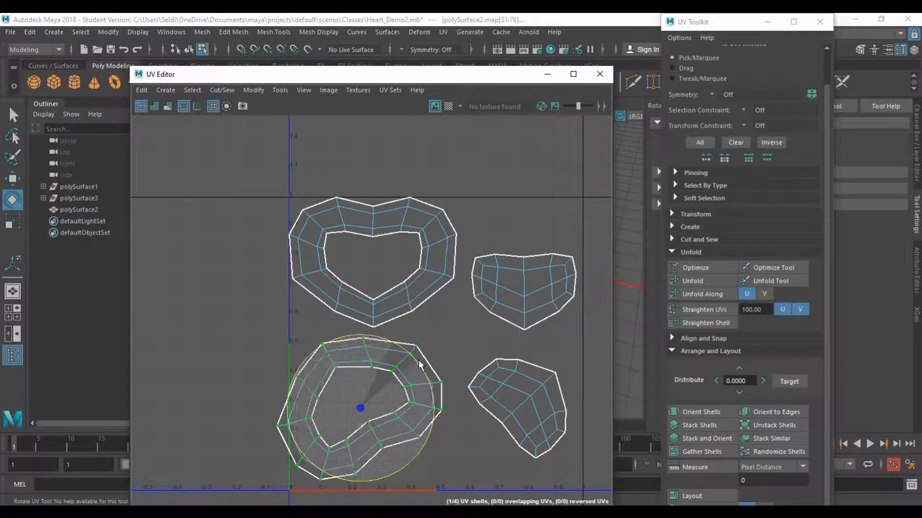
{"action": "key", "text": "w"}
{"action": "left_click_drag", "start_coordinate": [360, 408], "coordinate": [379, 414]}
Nudge the upper ring UV shell slightly inward, away from the tile's edges.
{"action": "double_click", "coordinate": [414, 302]}
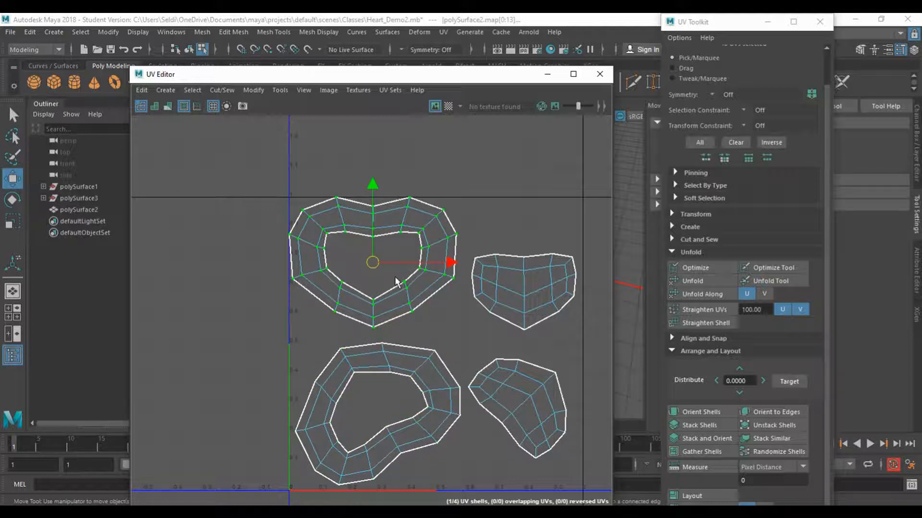
{"action": "left_click_drag", "start_coordinate": [374, 265], "coordinate": [380, 271]}
{"action": "double_click", "coordinate": [503, 285]}
{"action": "left_click", "coordinate": [555, 444]}
Select all faces of both inner heart UV shells in the UV Editor.
{"action": "left_click_drag", "start_coordinate": [384, 80], "coordinate": [674, 67]}
{"action": "left_click_drag", "start_coordinate": [645, 115], "coordinate": [696, 67]}
{"action": "middle_click_drag", "start_coordinate": [390, 201], "coordinate": [361, 220], "text": "alt"}
{"action": "right_click_drag", "start_coordinate": [365, 246], "coordinate": [370, 219]}
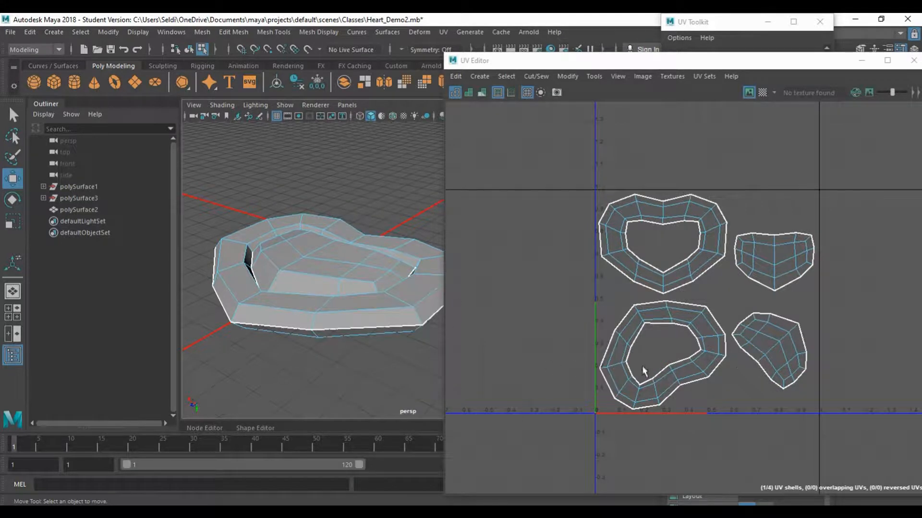
{"action": "left_click", "coordinate": [742, 370]}
{"action": "key", "text": "q"}
{"action": "right_click_drag", "start_coordinate": [764, 275], "coordinate": [763, 300]}
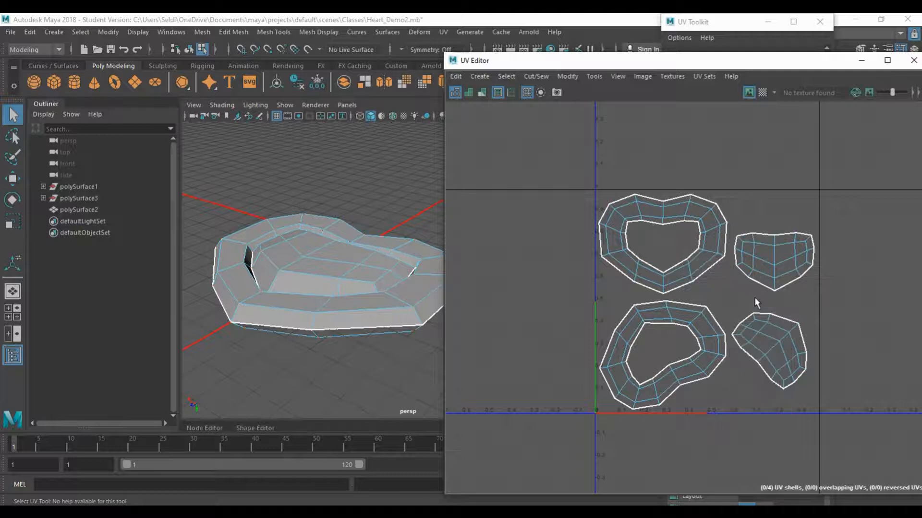
{"action": "left_click", "coordinate": [768, 253]}
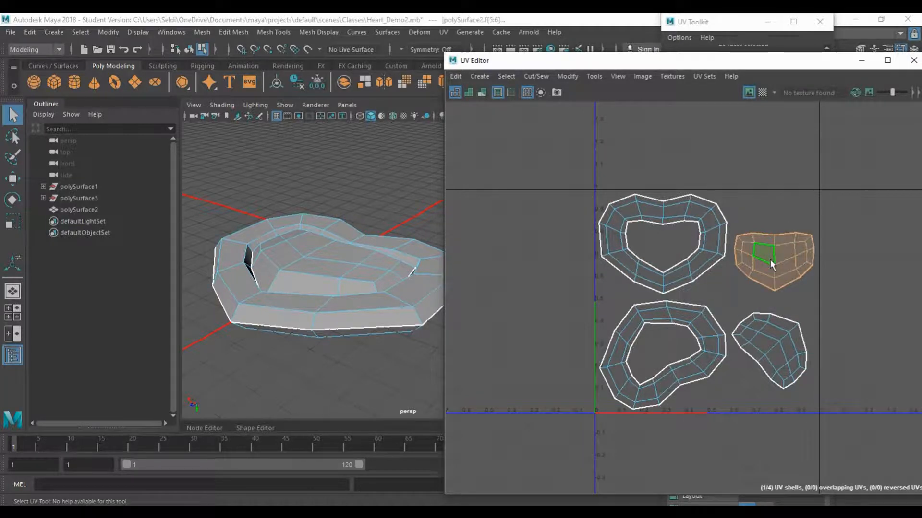
{"action": "left_click", "coordinate": [774, 340], "text": "shift"}
Assign a new Lambert material to the selected inner heart faces.
{"action": "left_click_drag", "start_coordinate": [374, 387], "coordinate": [379, 365], "text": "alt"}
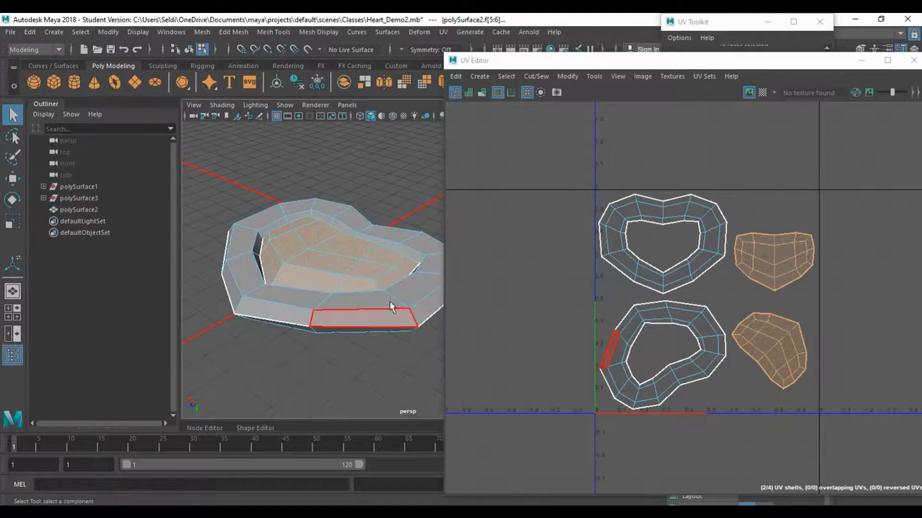
{"action": "left_click", "coordinate": [286, 67]}
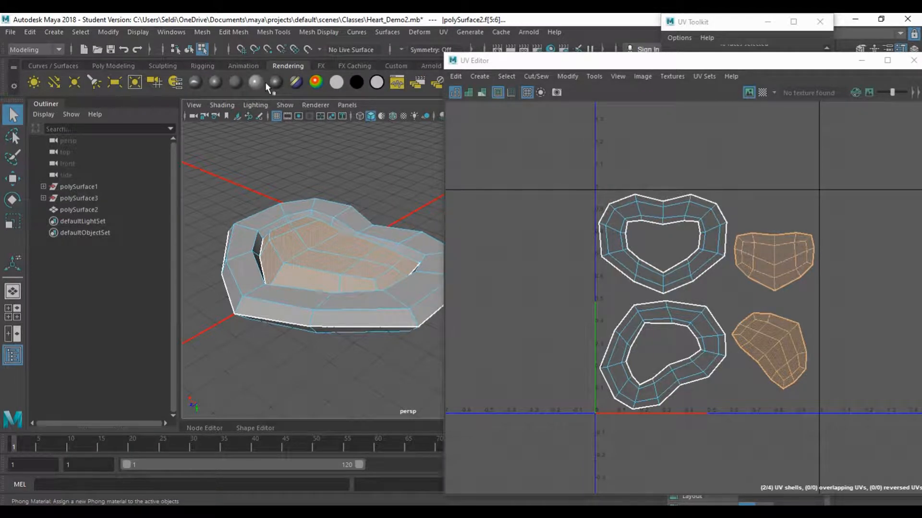
{"action": "left_click", "coordinate": [236, 84]}
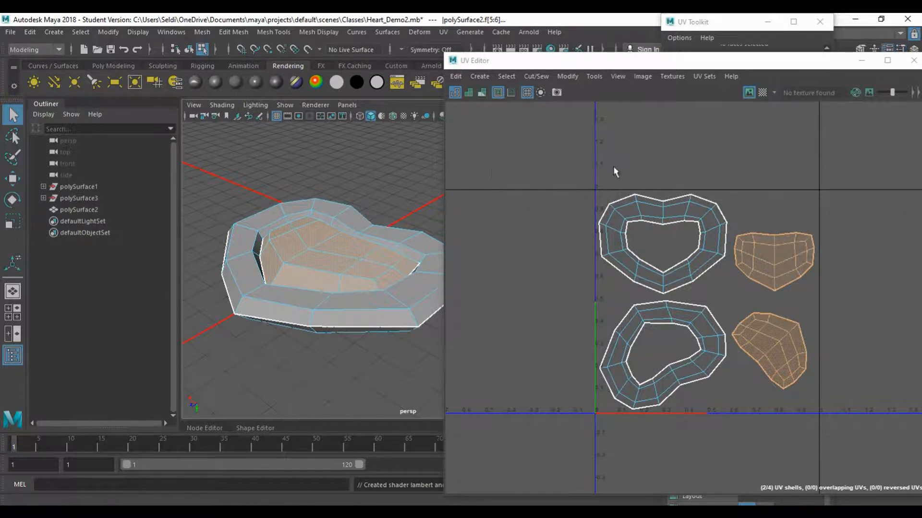
Rename the new Lambert material of the inner heart faces as GemColor.
{"action": "left_click_drag", "start_coordinate": [621, 68], "coordinate": [530, 100]}
{"action": "left_click", "coordinate": [811, 25]}
{"action": "left_click", "coordinate": [811, 25]}
{"action": "left_click_drag", "start_coordinate": [699, 93], "coordinate": [466, 69]}
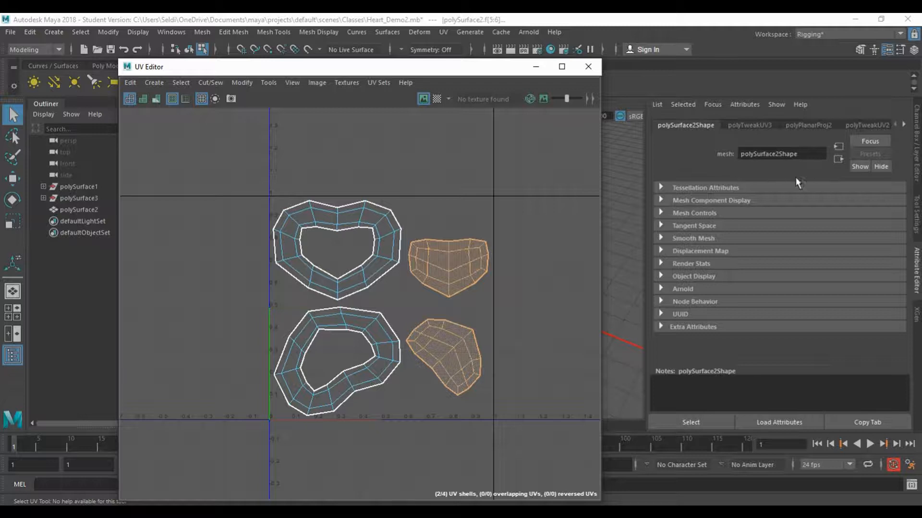
{"action": "left_click", "coordinate": [904, 126]}
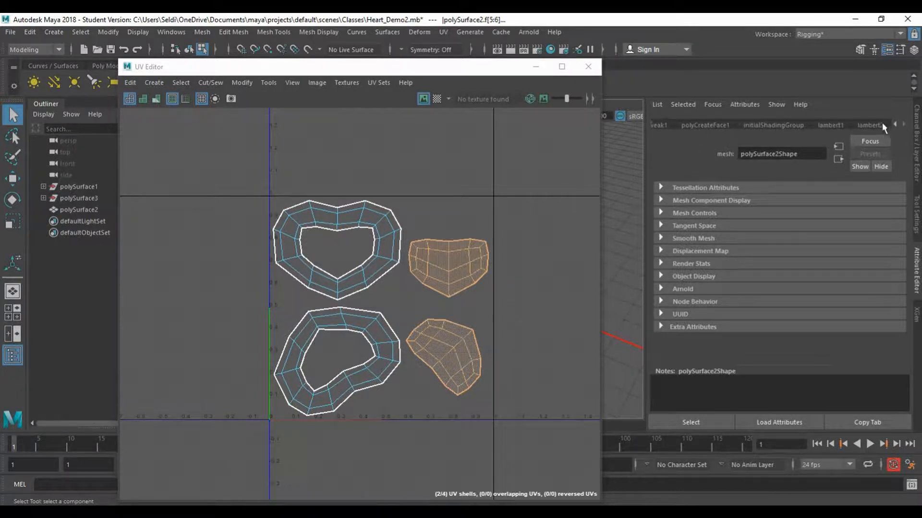
{"action": "left_click", "coordinate": [866, 125]}
{"action": "left_click", "coordinate": [765, 152]}
{"action": "double_click", "coordinate": [765, 153]}
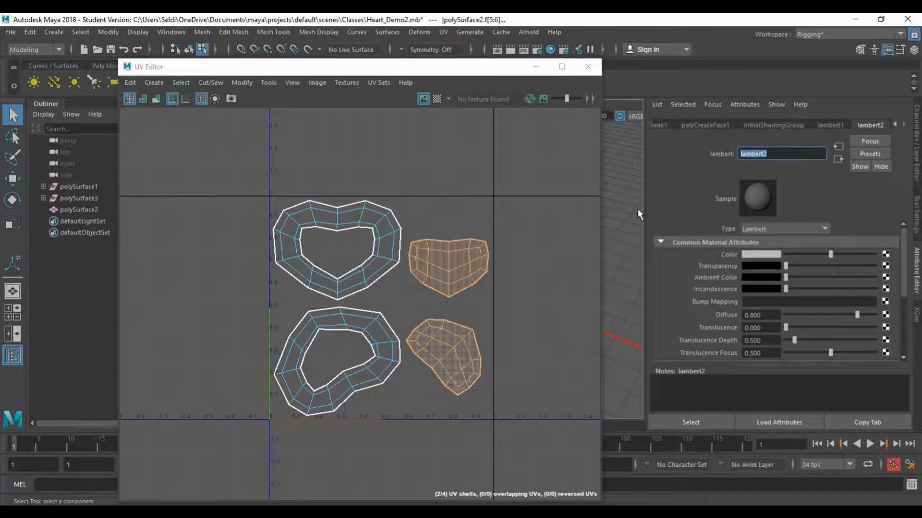
{"action": "type", "text": "GemColor"}
{"action": "key", "text": "Return"}
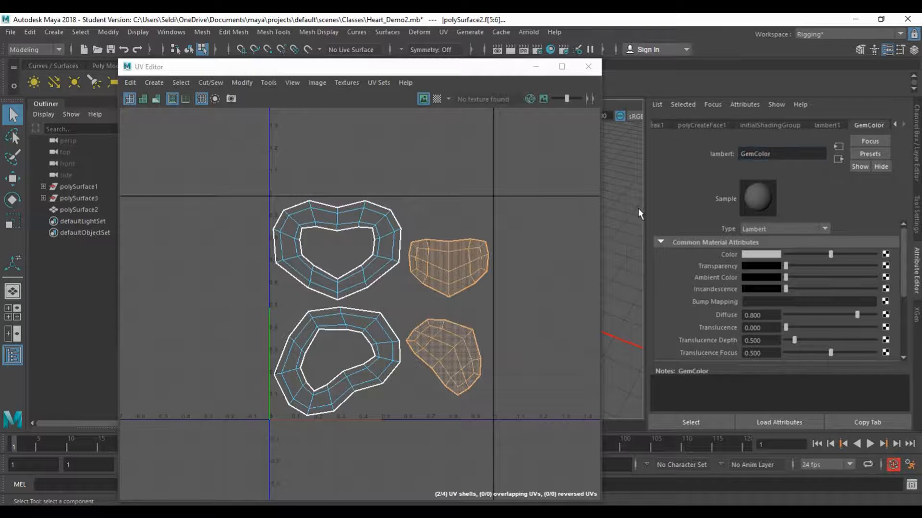
Set the GemColor material's color to red and uncover the heart model in the viewport.
{"action": "left_click", "coordinate": [772, 253]}
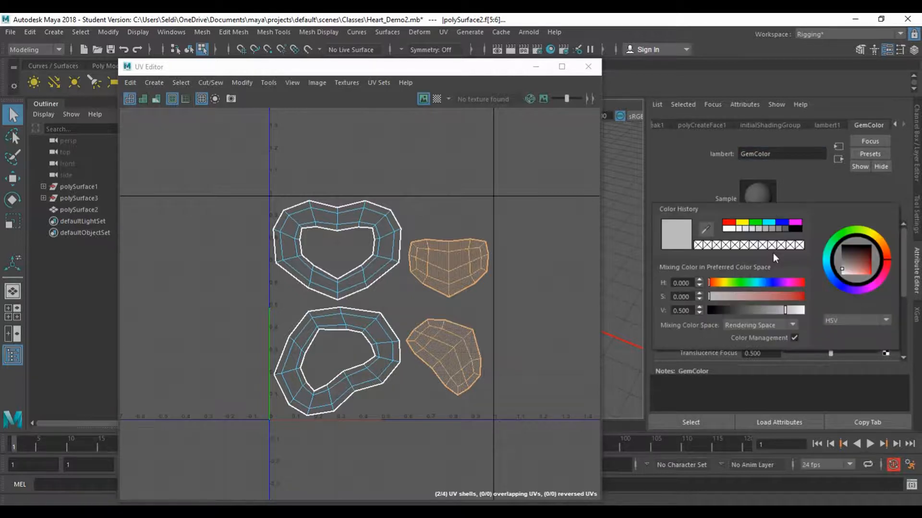
{"action": "left_click", "coordinate": [726, 222]}
{"action": "left_click_drag", "start_coordinate": [343, 73], "coordinate": [654, 83]}
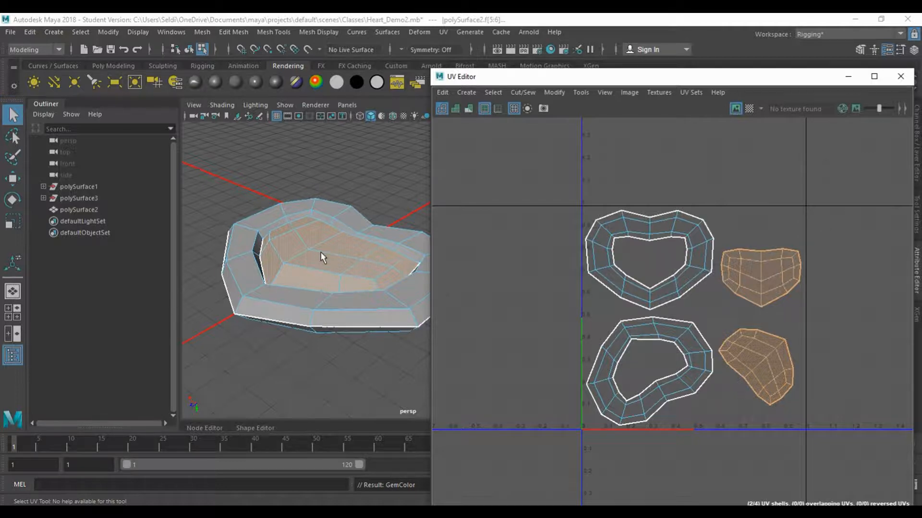
Assign the existing lambert1 material to the selected inner heart faces.
{"action": "right_click", "coordinate": [337, 241]}
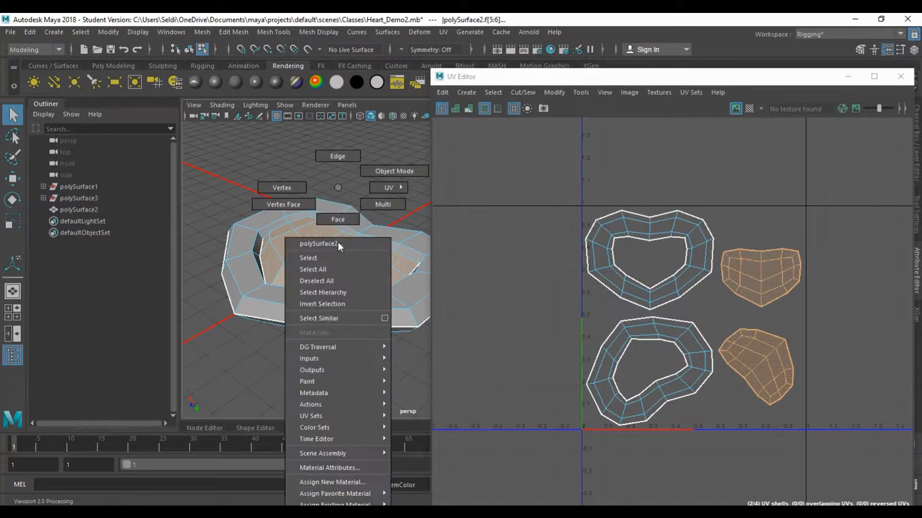
{"action": "mouse_move", "coordinate": [357, 497]}
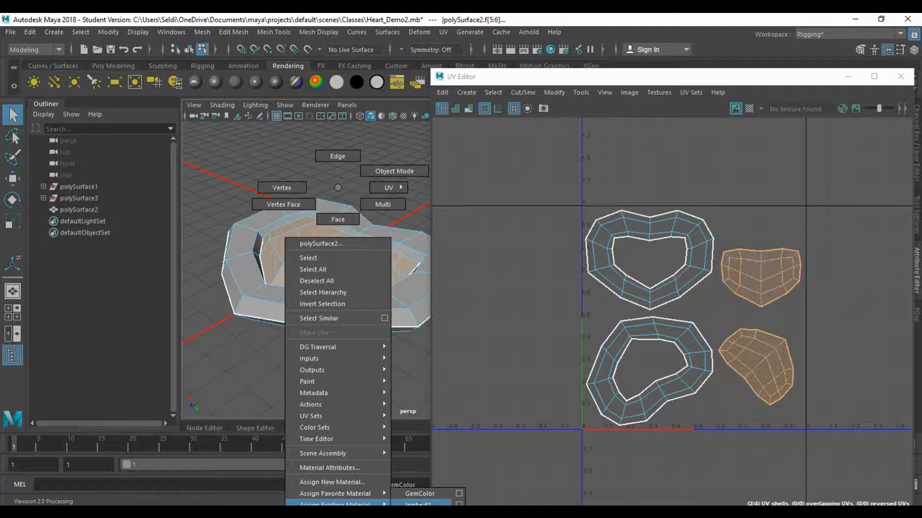
{"action": "left_click", "coordinate": [419, 504]}
Assign the existing GemColor material back to the selected inner heart faces.
{"action": "left_click", "coordinate": [325, 240]}
{"action": "right_click", "coordinate": [327, 241]}
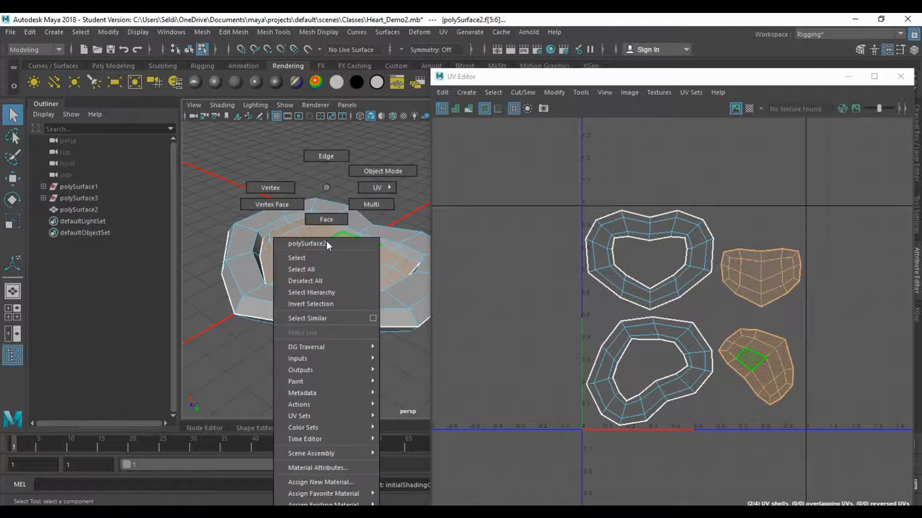
{"action": "mouse_move", "coordinate": [359, 504]}
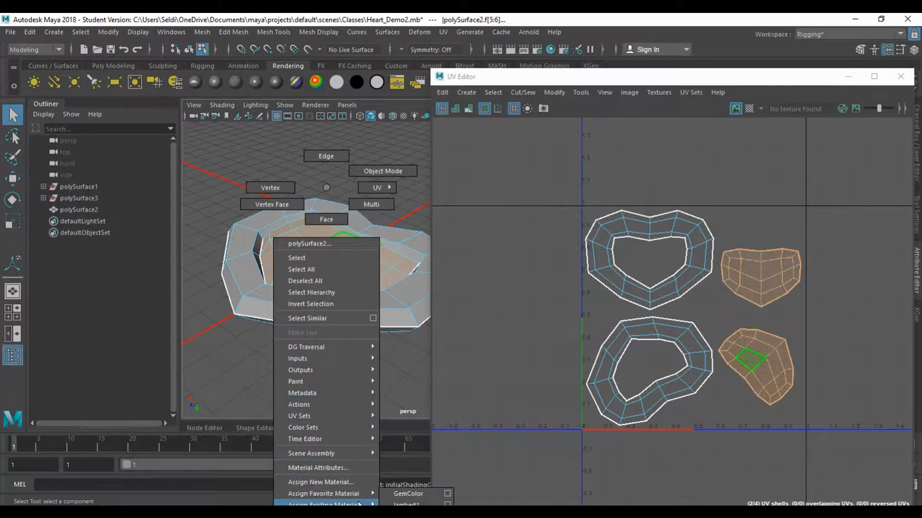
{"action": "left_click", "coordinate": [422, 493]}
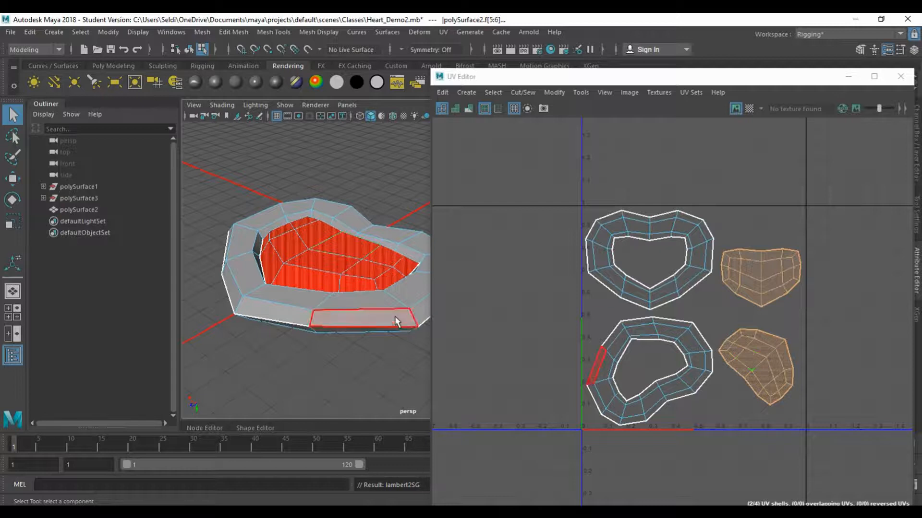
Select both outer border UV shells of the heart and assign a new Lambert material to their faces.
{"action": "left_click", "coordinate": [654, 83]}
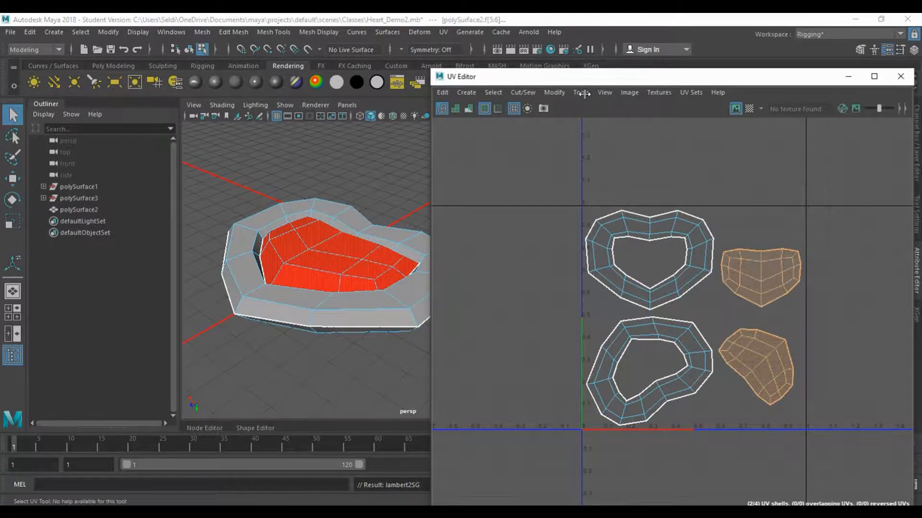
{"action": "mouse_move", "coordinate": [618, 77]}
{"action": "left_mouse_down"}
{"action": "mouse_move", "coordinate": [324, 105]}
{"action": "mouse_move", "coordinate": [624, 69]}
{"action": "left_mouse_up"}
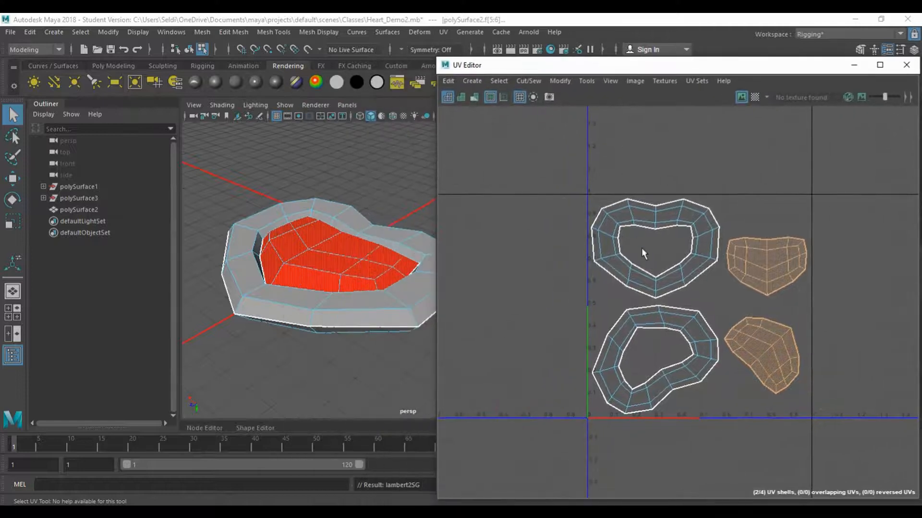
{"action": "left_click", "coordinate": [618, 218]}
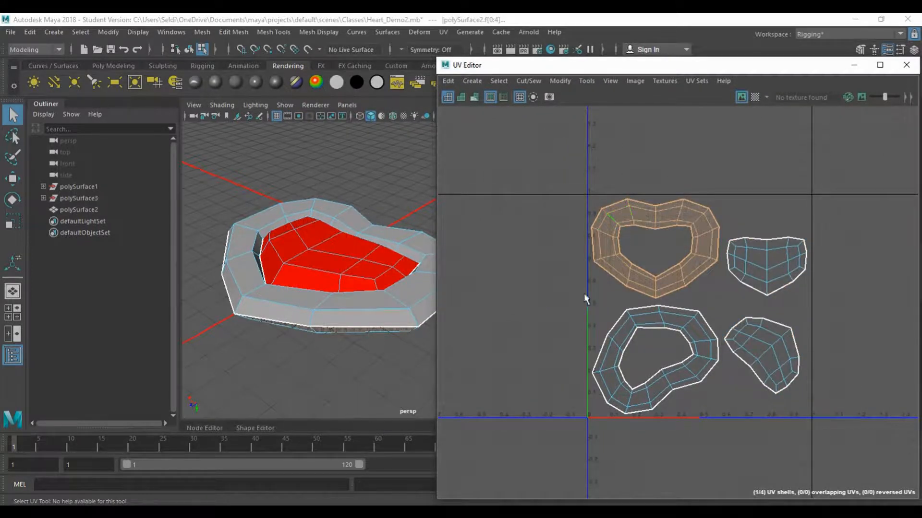
{"action": "left_click", "coordinate": [624, 321], "text": "shift"}
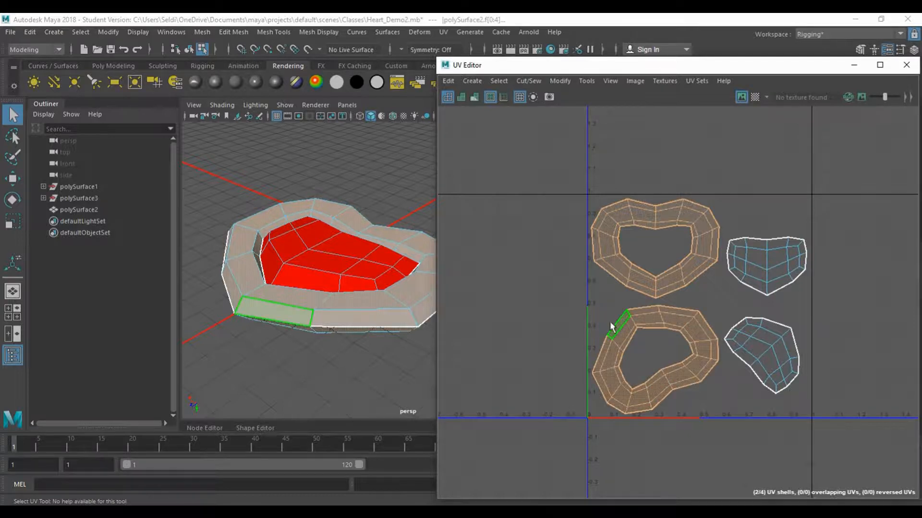
{"action": "left_click_drag", "start_coordinate": [368, 358], "coordinate": [368, 336], "text": "alt"}
{"action": "left_click_drag", "start_coordinate": [584, 65], "coordinate": [425, 125]}
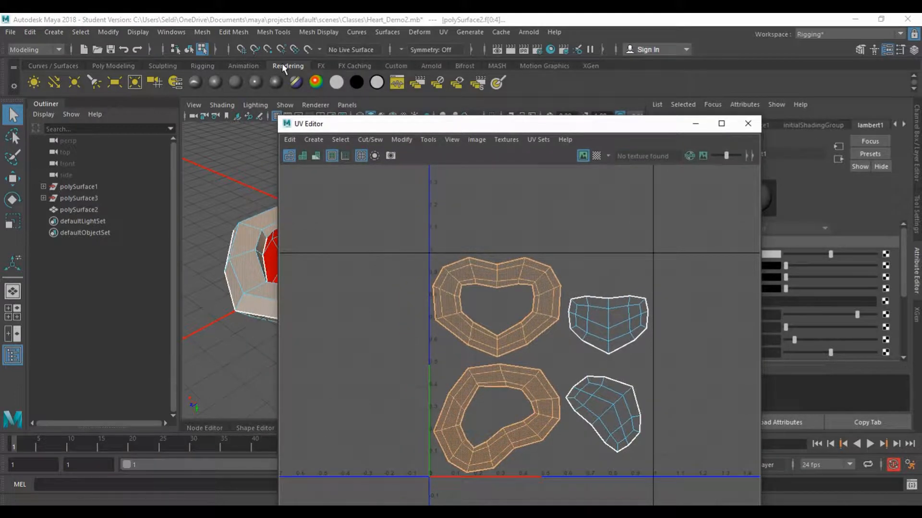
{"action": "left_click", "coordinate": [235, 83]}
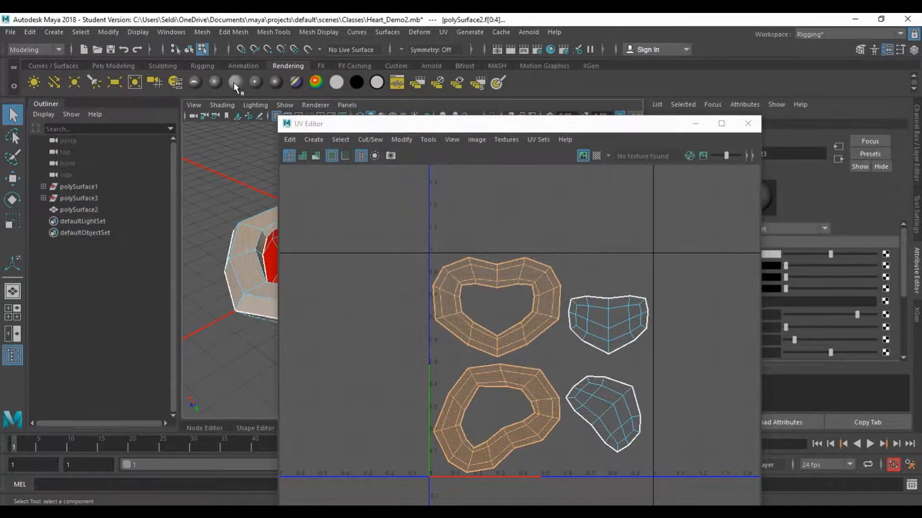
Rename the border's new Lambert material as BorderColor.
{"action": "left_click_drag", "start_coordinate": [573, 123], "coordinate": [418, 117]}
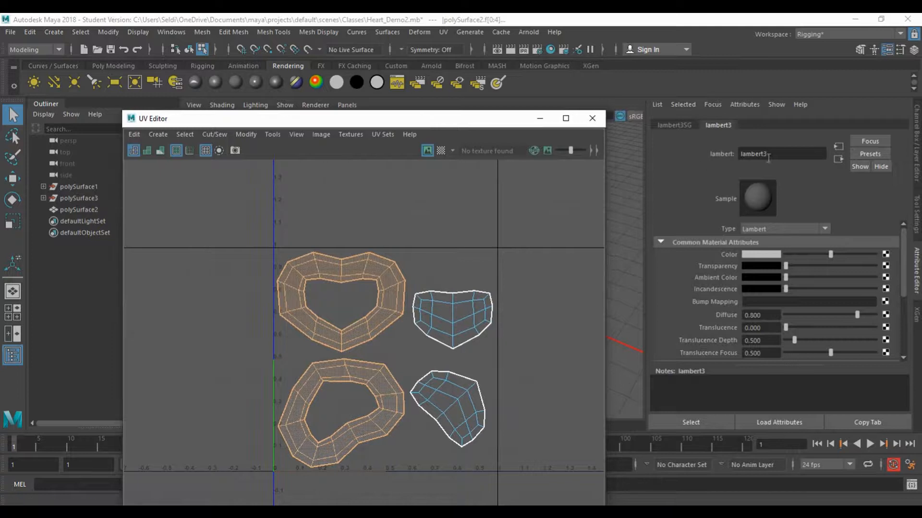
{"action": "left_click_drag", "start_coordinate": [768, 153], "coordinate": [689, 151]}
{"action": "type", "text": "BorderCol"}
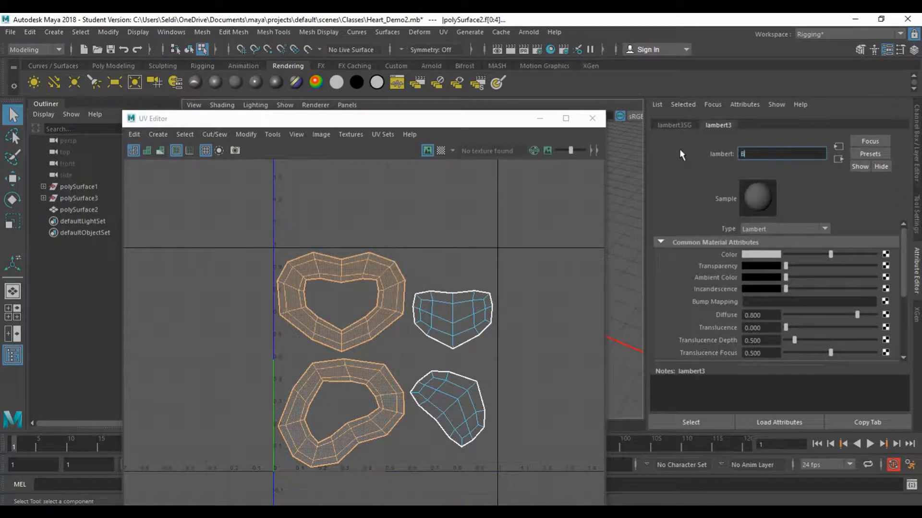
{"action": "type", "text": "or"}
{"action": "key", "text": "Return"}
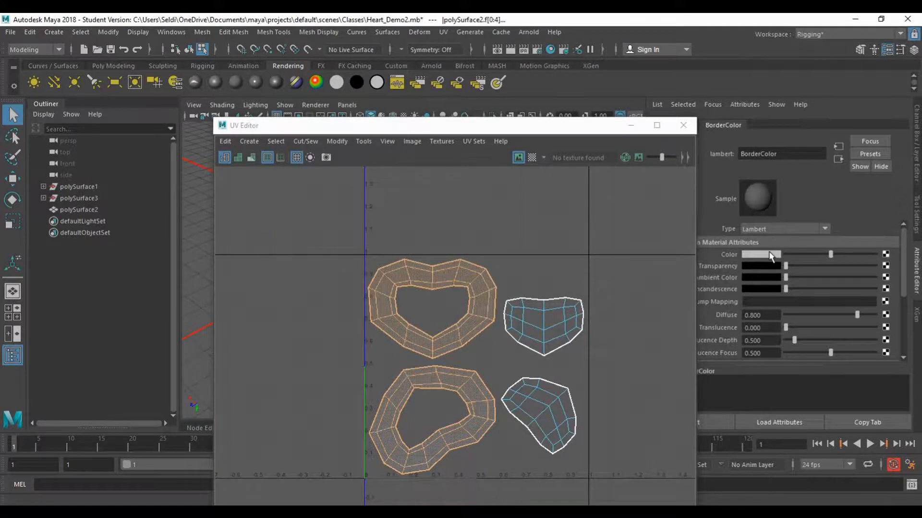
Set the BorderColor material's color to pale yellow with hue 60, saturation 0.569 and value 1, and uncover the heart in the viewport.
{"action": "left_click", "coordinate": [768, 255]}
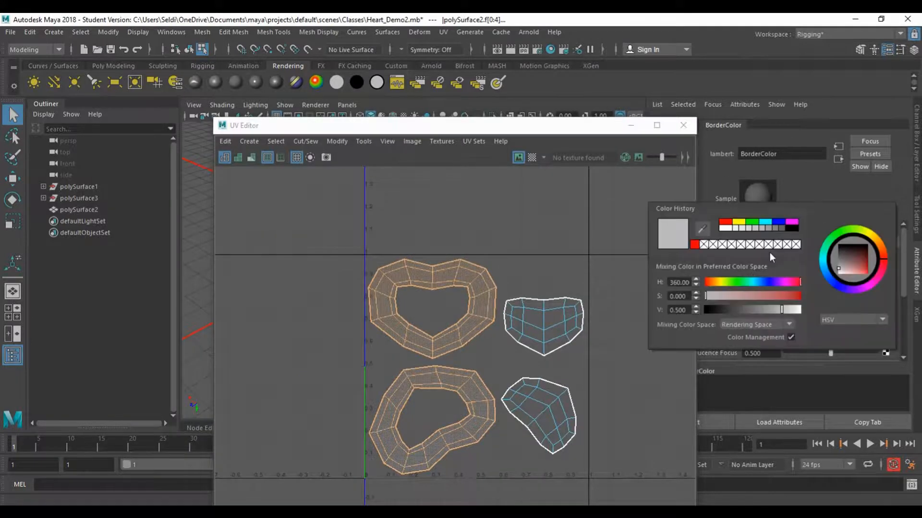
{"action": "left_click", "coordinate": [740, 223]}
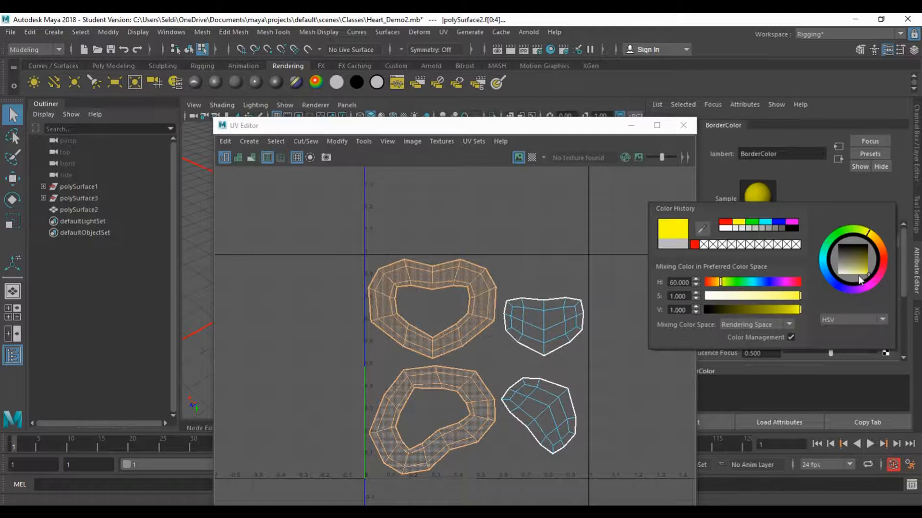
{"action": "left_click_drag", "start_coordinate": [864, 264], "coordinate": [855, 275]}
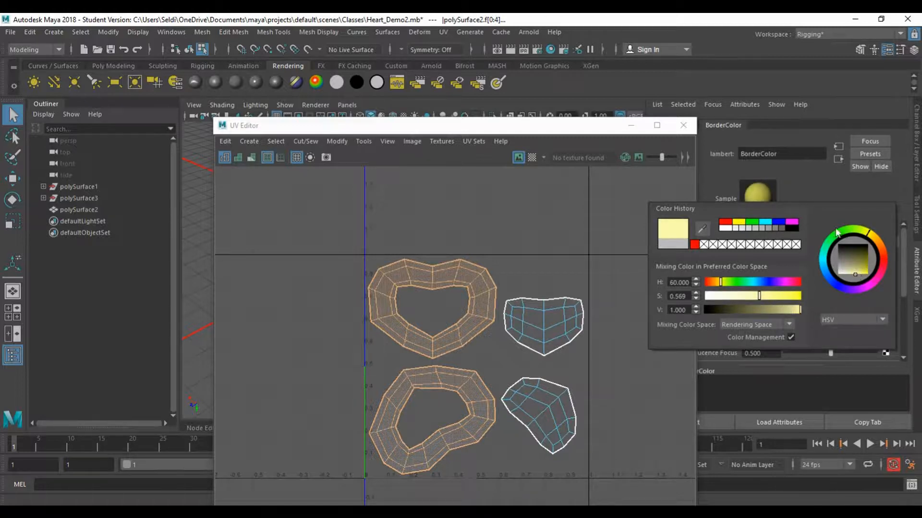
{"action": "left_click_drag", "start_coordinate": [352, 126], "coordinate": [600, 117]}
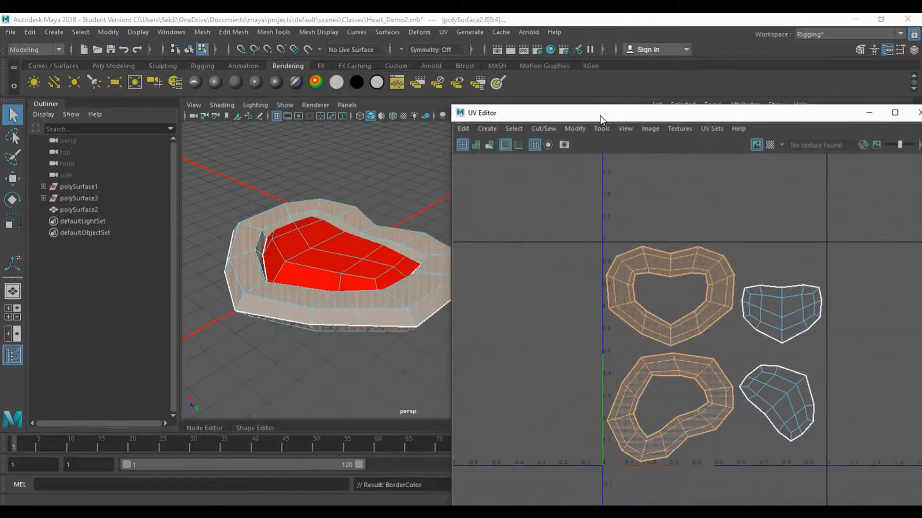
Assign the existing lambert1 material to the selected border faces.
{"action": "right_click", "coordinate": [373, 306]}
{"action": "mouse_move", "coordinate": [374, 505]}
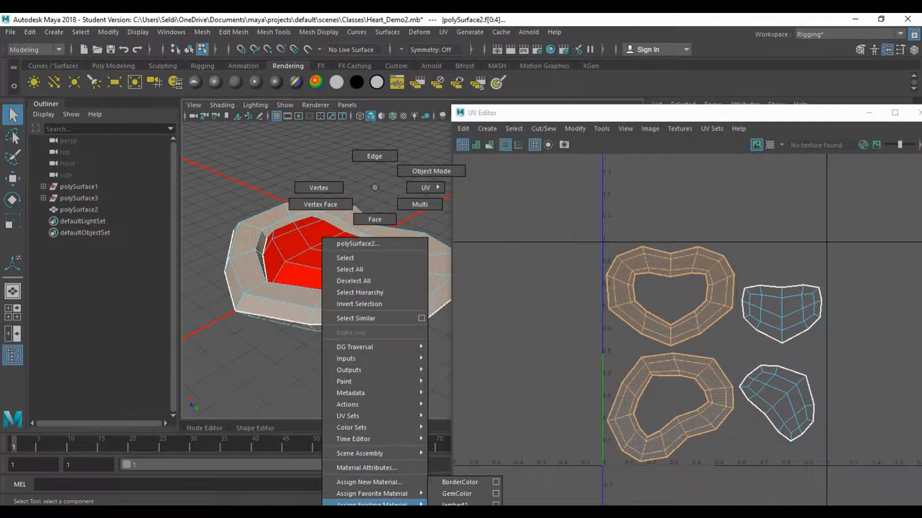
{"action": "left_click", "coordinate": [452, 504]}
Assign the existing BorderColor material to the selected border faces of the heart.
{"action": "left_click", "coordinate": [360, 298]}
{"action": "right_click", "coordinate": [360, 298]}
{"action": "mouse_move", "coordinate": [374, 504]}
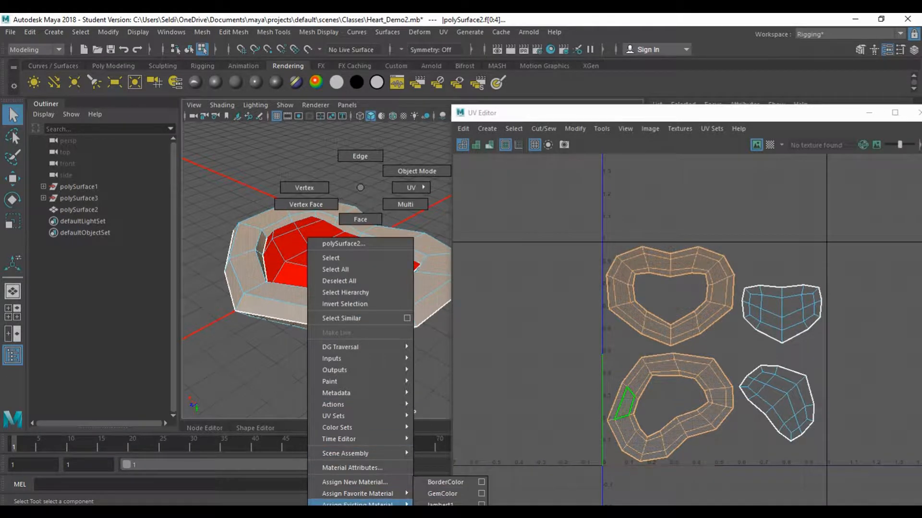
{"action": "left_click", "coordinate": [449, 483]}
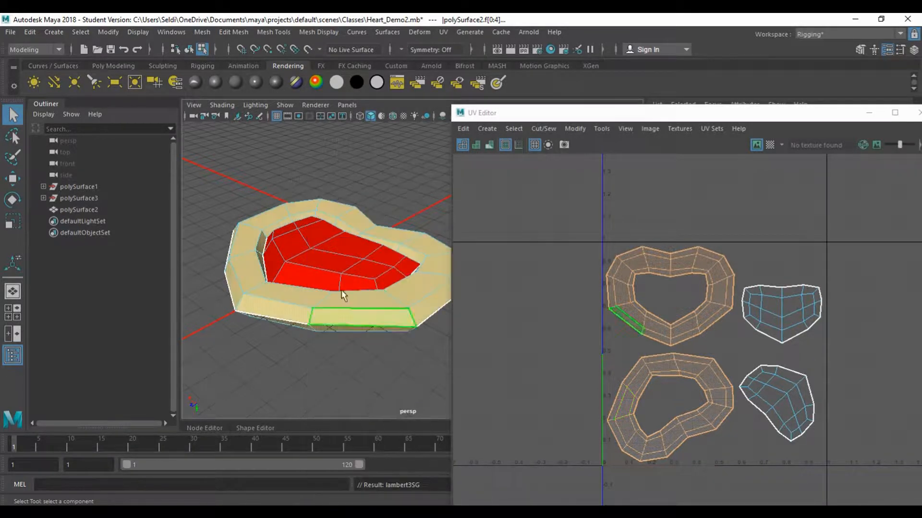
Close the UV Editor, return the heart to object mode and clear the selection.
{"action": "left_click", "coordinate": [704, 126]}
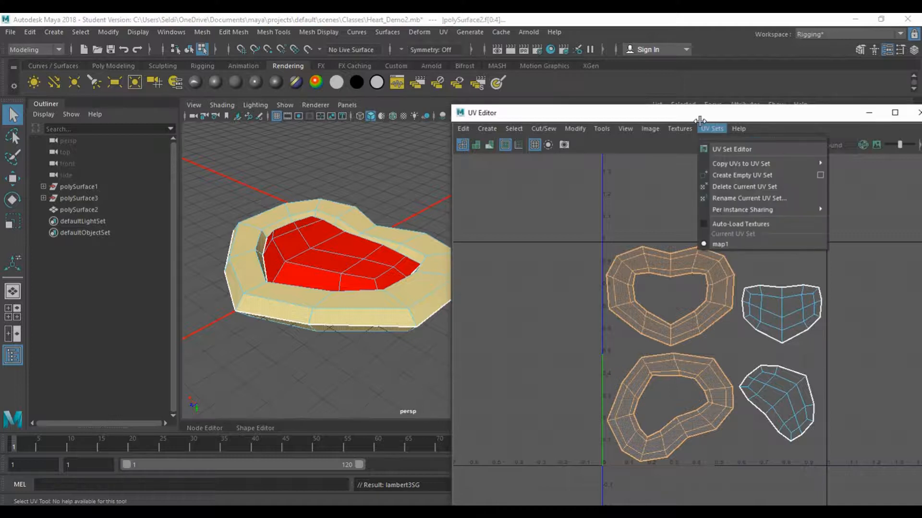
{"action": "left_click", "coordinate": [666, 115]}
{"action": "left_click_drag", "start_coordinate": [526, 108], "coordinate": [291, 99]}
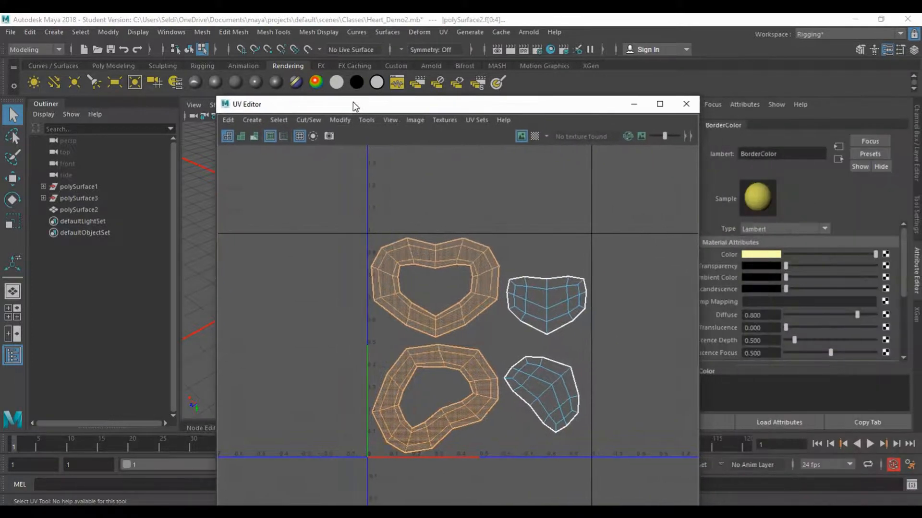
{"action": "left_click", "coordinate": [690, 105]}
{"action": "right_click_drag", "start_coordinate": [434, 279], "coordinate": [473, 173]}
{"action": "left_click", "coordinate": [471, 281]}
Select the whole heart and rotate it 90 degrees about the X axis so it stands upright.
{"action": "scroll", "coordinate": [473, 280], "scroll_direction": "down", "scroll_amount": 3}
{"action": "left_click_drag", "start_coordinate": [473, 279], "coordinate": [360, 358], "text": "alt"}
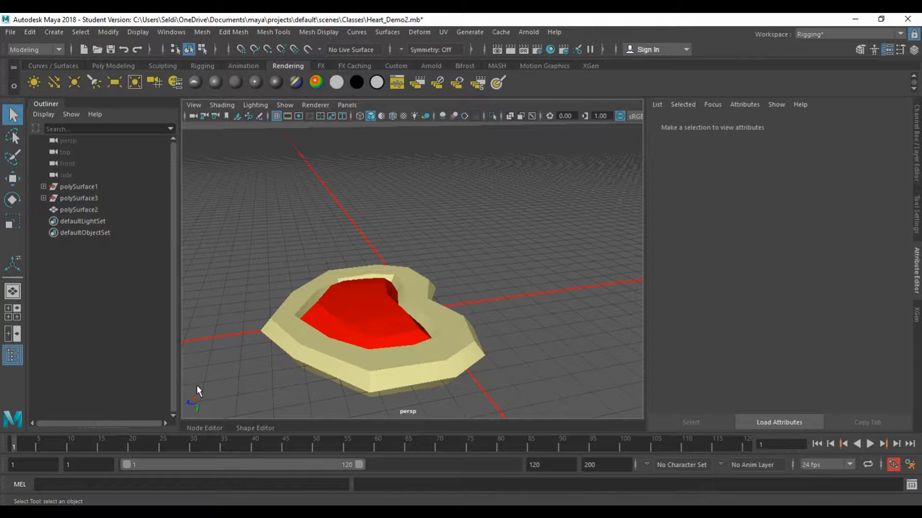
{"action": "left_click_drag", "start_coordinate": [252, 394], "coordinate": [372, 272], "text": "alt"}
{"action": "left_click", "coordinate": [389, 302]}
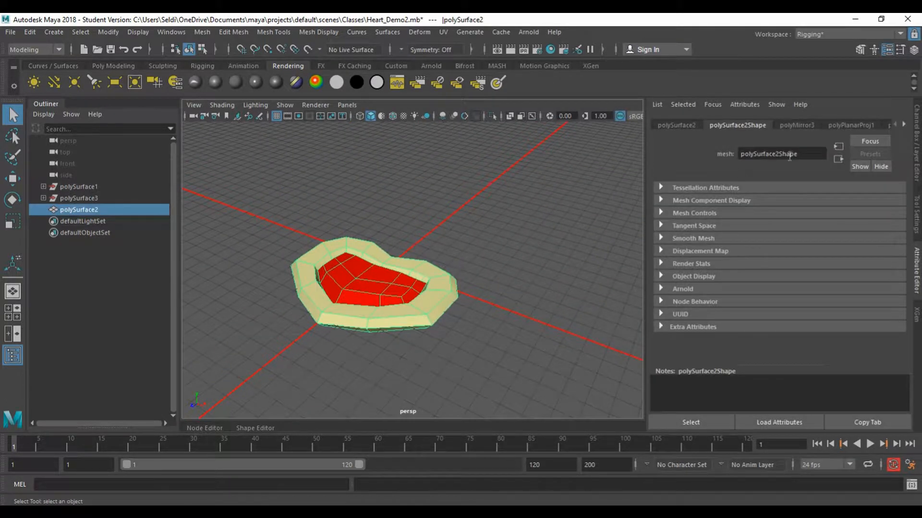
{"action": "left_click", "coordinate": [917, 127]}
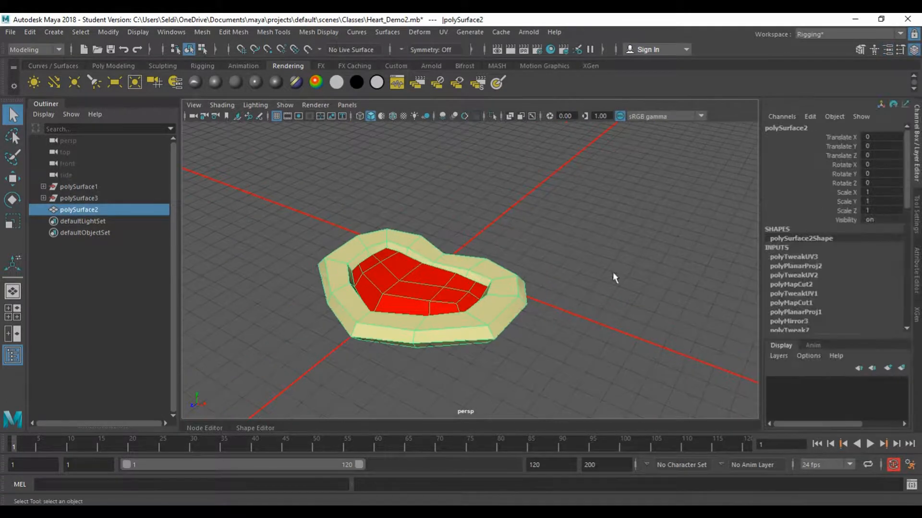
{"action": "key", "text": "e"}
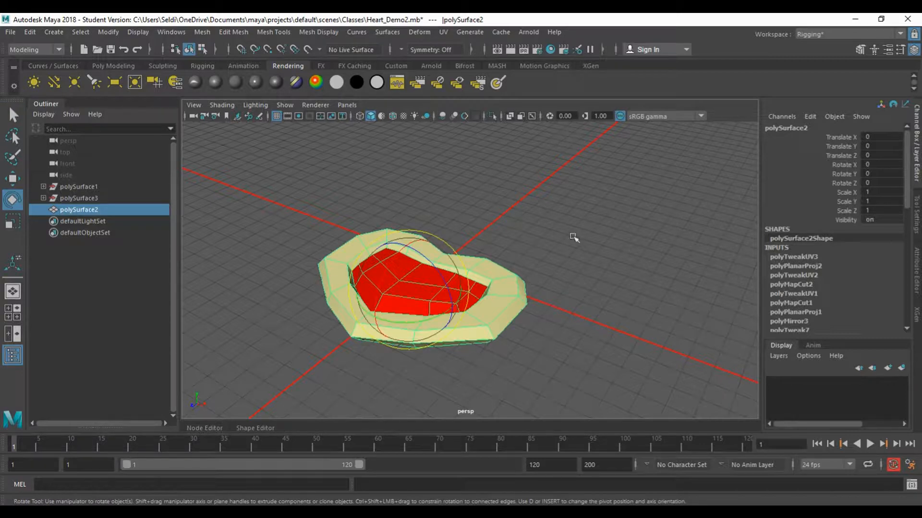
{"action": "left_click_drag", "start_coordinate": [394, 259], "coordinate": [348, 311]}
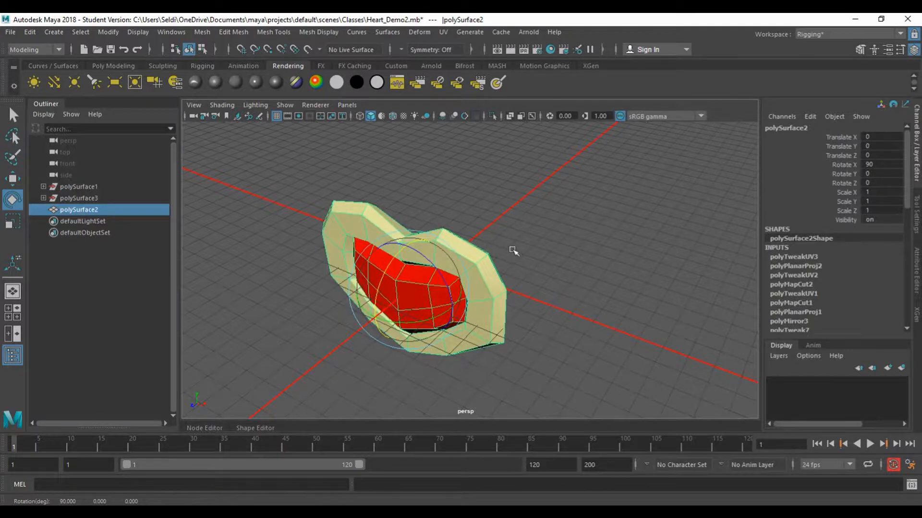
Move the upright heart along the Z axis to about -7.409, centering it on the grid origin.
{"action": "left_click_drag", "start_coordinate": [647, 214], "coordinate": [525, 241], "text": "alt"}
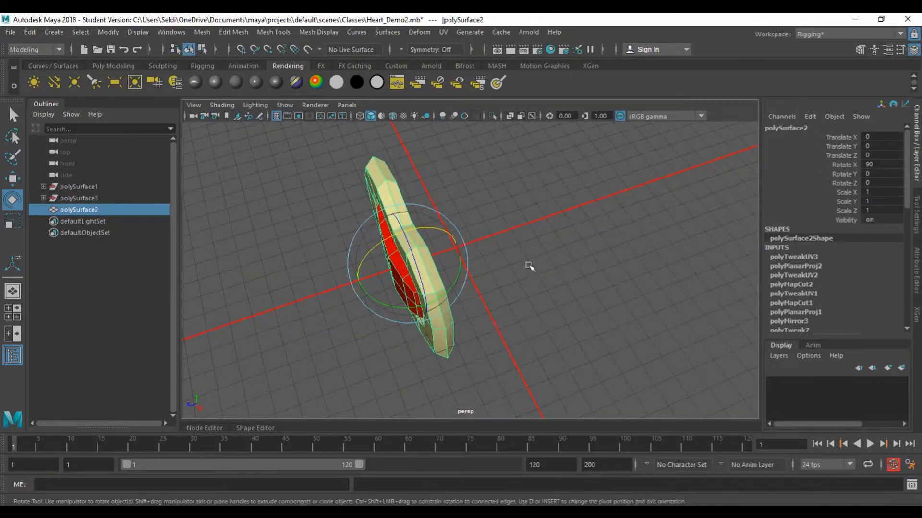
{"action": "key", "text": "w"}
{"action": "mouse_move", "coordinate": [469, 282]}
{"action": "left_mouse_down", "text": "alt"}
{"action": "mouse_move", "coordinate": [547, 214]}
{"action": "mouse_move", "coordinate": [514, 208]}
{"action": "mouse_move", "coordinate": [492, 218]}
{"action": "mouse_move", "coordinate": [505, 235]}
{"action": "mouse_move", "coordinate": [484, 258]}
{"action": "mouse_move", "coordinate": [494, 267]}
{"action": "mouse_move", "coordinate": [463, 257]}
{"action": "mouse_move", "coordinate": [474, 268]}
{"action": "left_mouse_up", "text": "alt"}
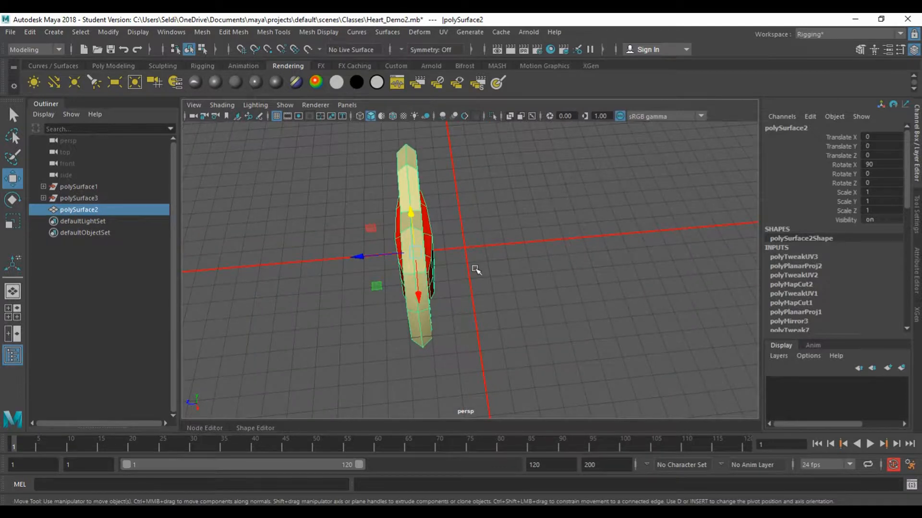
{"action": "left_click_drag", "start_coordinate": [360, 257], "coordinate": [493, 253]}
In the front view, raise the heart to about 12.13 in Y so its bottom tip rests at the grid line, and return to perspective.
{"action": "key", "text": "space"}
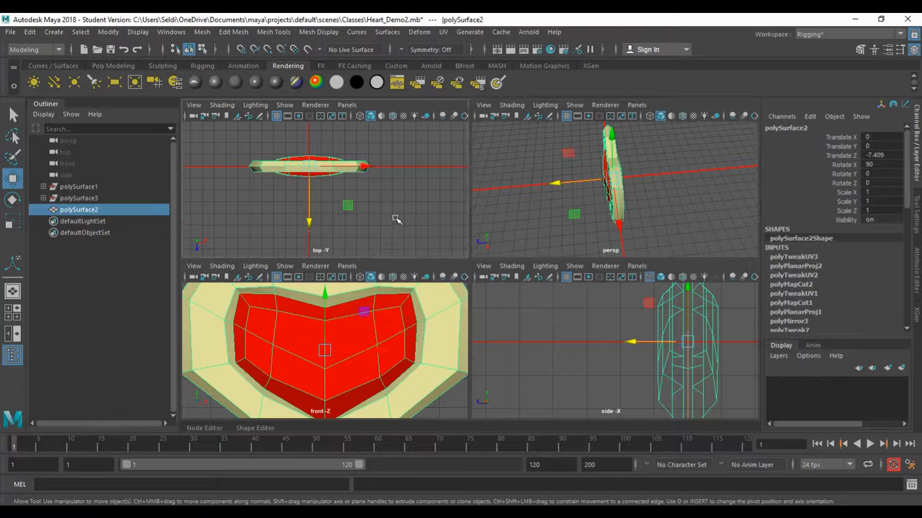
{"action": "key", "text": "space"}
{"action": "key", "text": "space"}
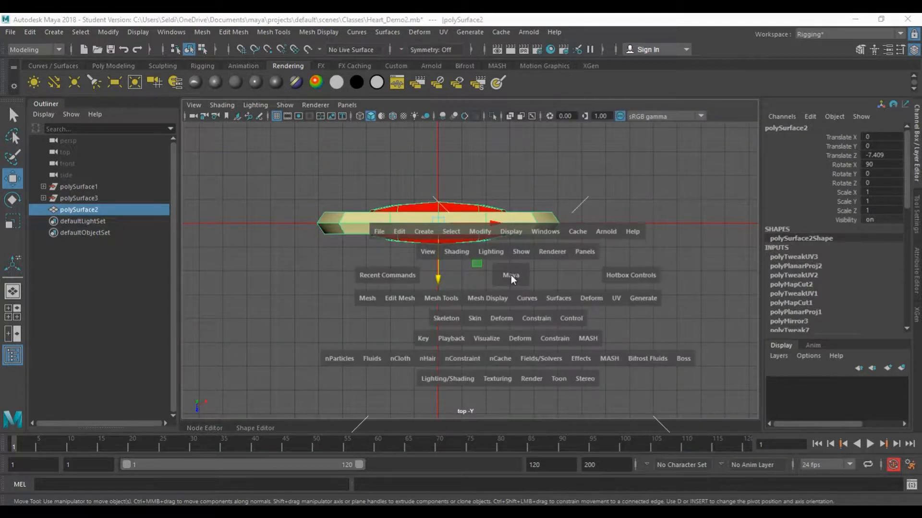
{"action": "key", "text": "space"}
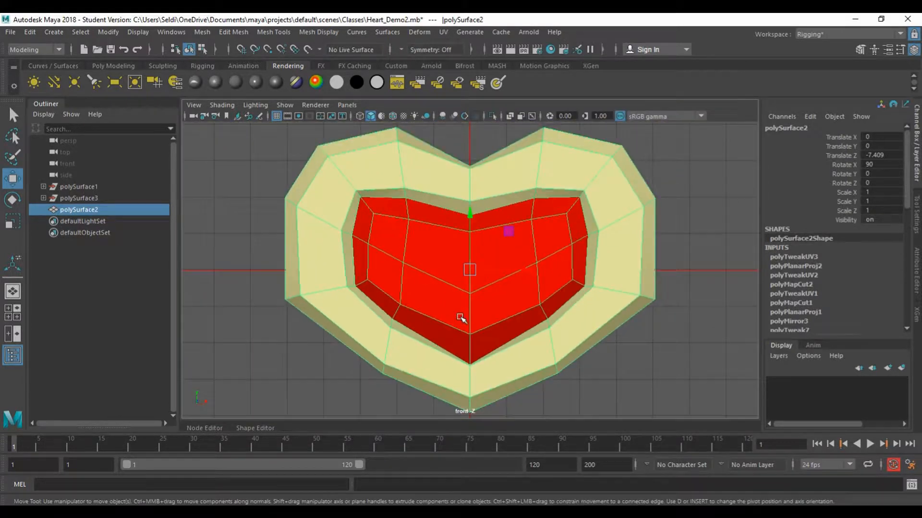
{"action": "scroll", "coordinate": [463, 316], "scroll_direction": "down", "scroll_amount": 2}
{"action": "scroll", "coordinate": [485, 322], "scroll_direction": "down", "scroll_amount": 2}
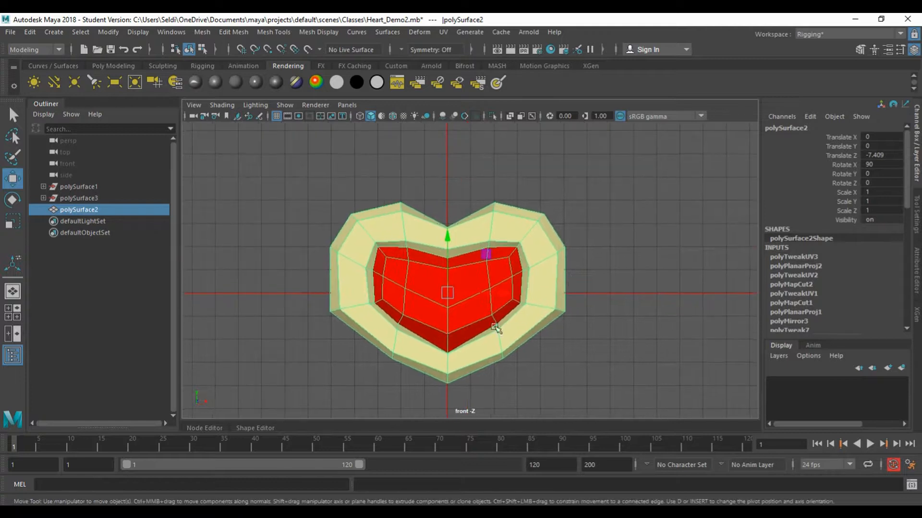
{"action": "left_click_drag", "start_coordinate": [446, 235], "coordinate": [454, 140]}
{"action": "left_click_drag", "start_coordinate": [453, 141], "coordinate": [454, 142]}
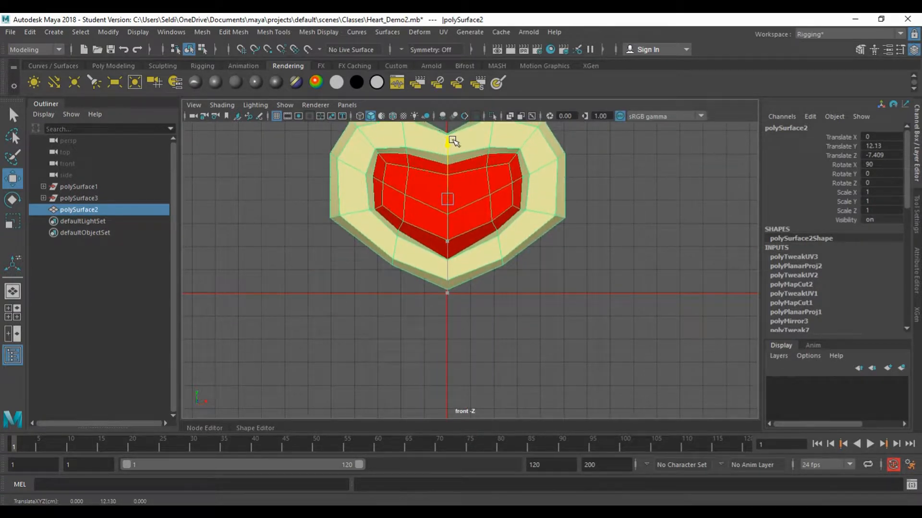
{"action": "middle_click_drag", "start_coordinate": [600, 213], "coordinate": [590, 295], "text": "alt"}
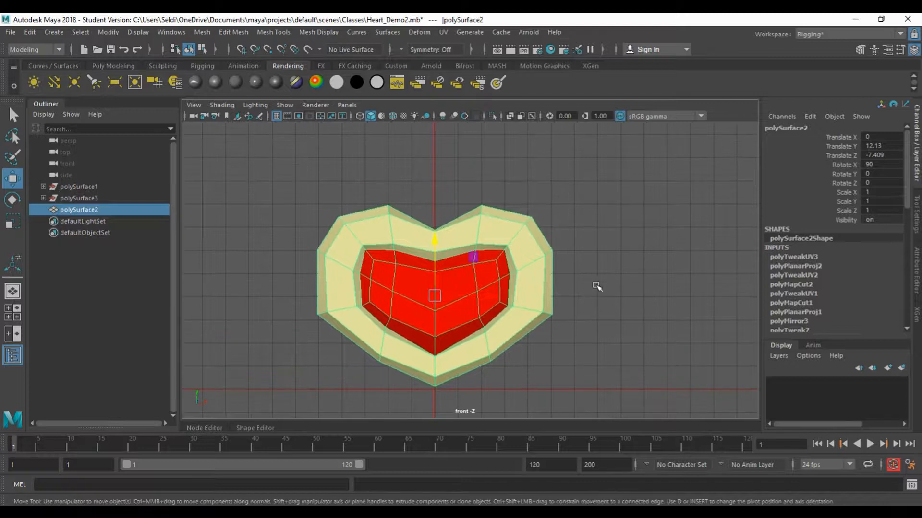
{"action": "key", "text": "space"}
{"action": "key", "text": "space"}
{"action": "left_click_drag", "start_coordinate": [482, 282], "coordinate": [549, 245], "text": "alt"}
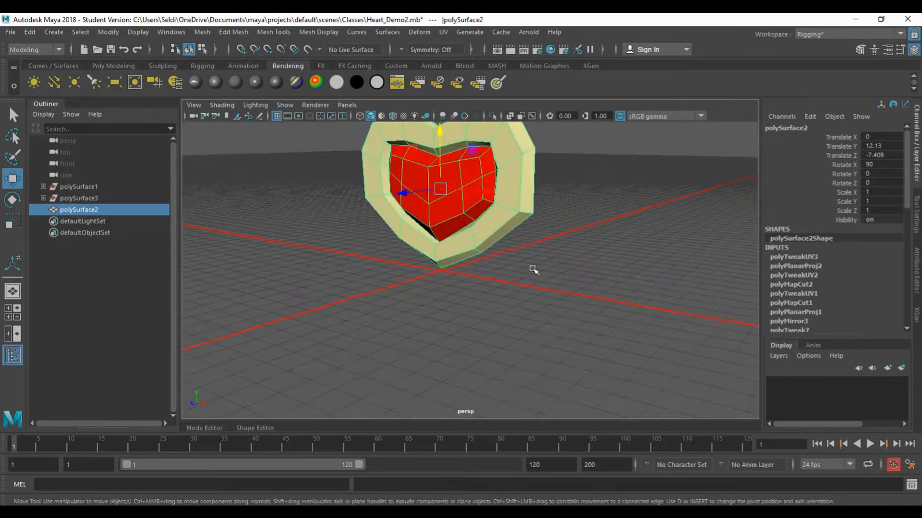
Delete the construction history of the upright heart mesh polySurface2.
{"action": "scroll", "coordinate": [533, 269], "scroll_direction": "up", "scroll_amount": 2}
{"action": "middle_click_drag", "start_coordinate": [615, 218], "coordinate": [585, 284], "text": "alt"}
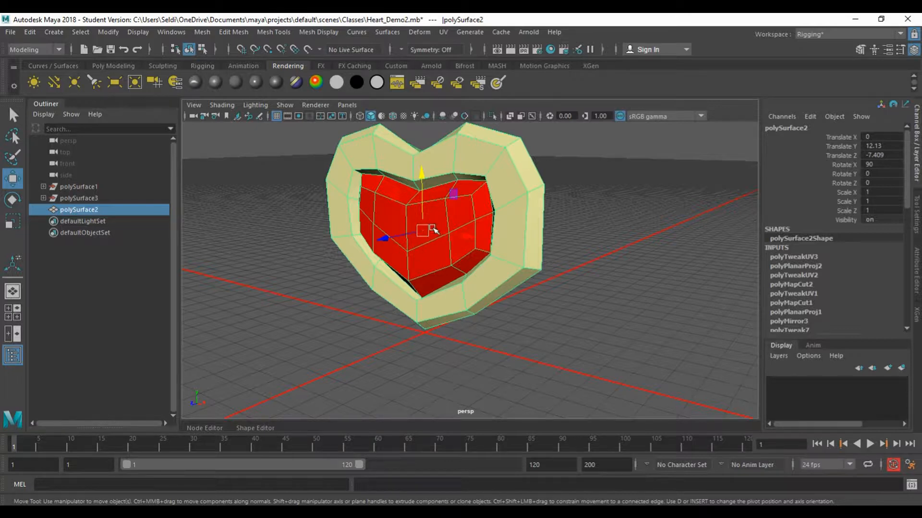
{"action": "left_click_drag", "start_coordinate": [412, 331], "coordinate": [453, 351]}
{"action": "left_click", "coordinate": [414, 262]}
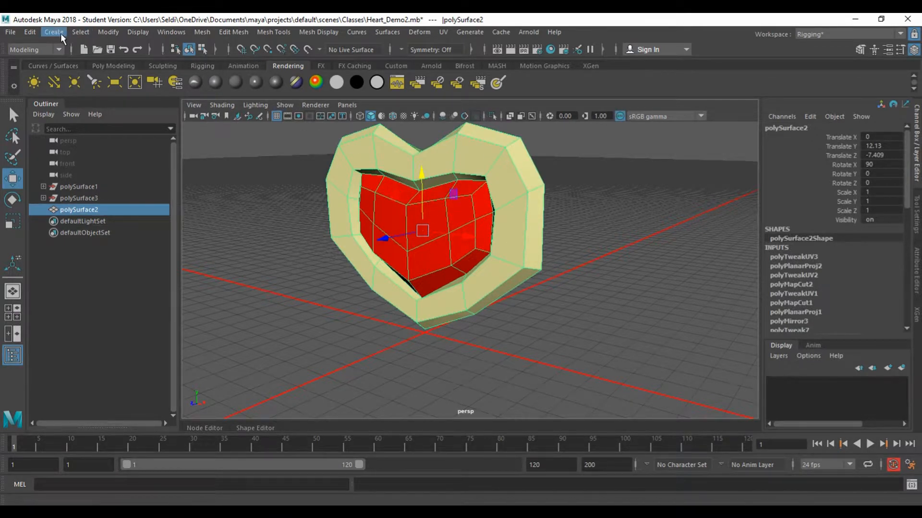
{"action": "left_click", "coordinate": [29, 32]}
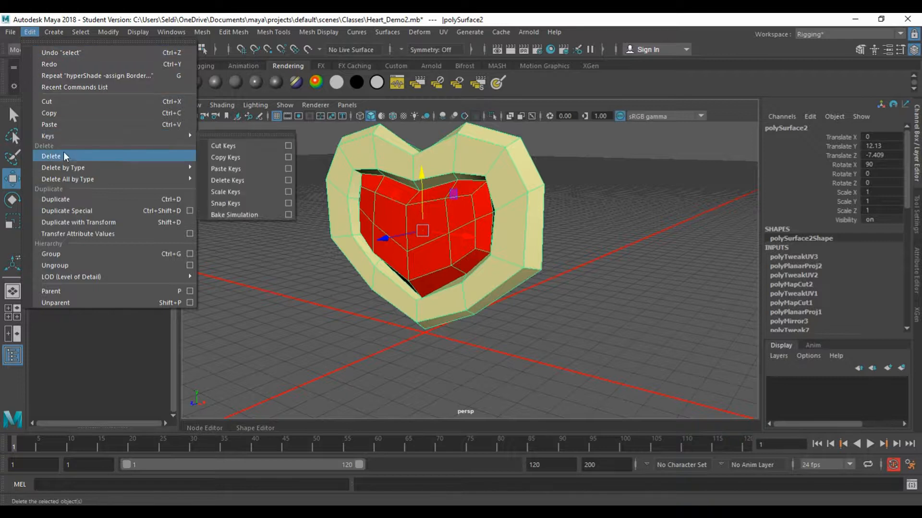
{"action": "mouse_move", "coordinate": [96, 167]}
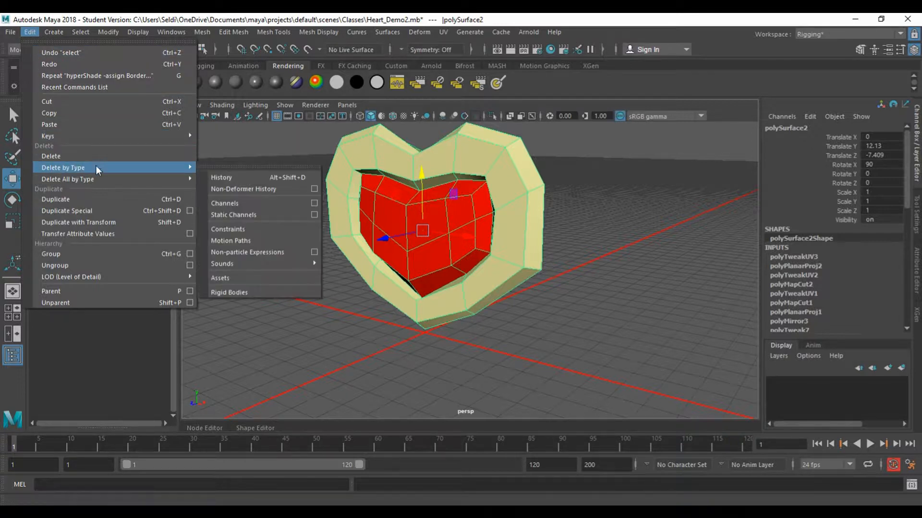
{"action": "left_click", "coordinate": [235, 178]}
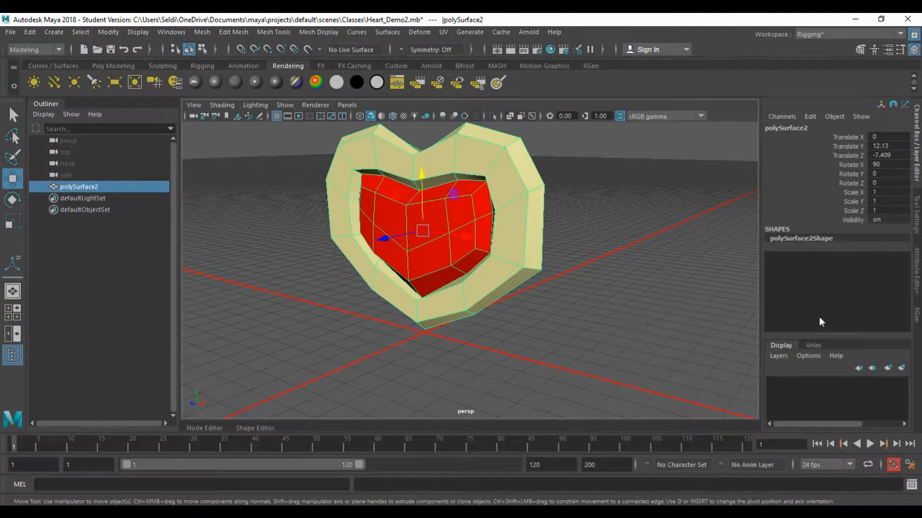
{"action": "mouse_move", "coordinate": [324, 325]}
{"action": "left_mouse_down", "text": "alt"}
{"action": "mouse_move", "coordinate": [690, 307]}
{"action": "mouse_move", "coordinate": [319, 331]}
{"action": "mouse_move", "coordinate": [341, 323]}
{"action": "left_mouse_up", "text": "alt"}
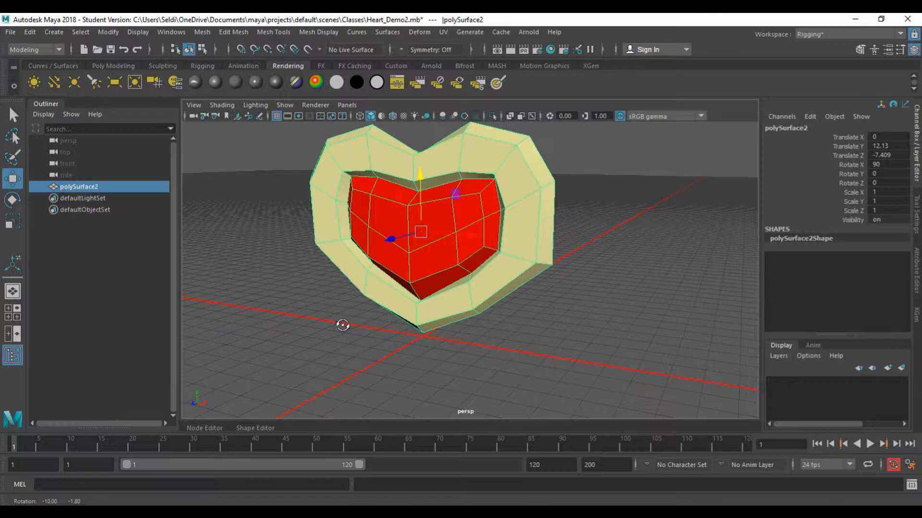
{"action": "key", "text": "f"}
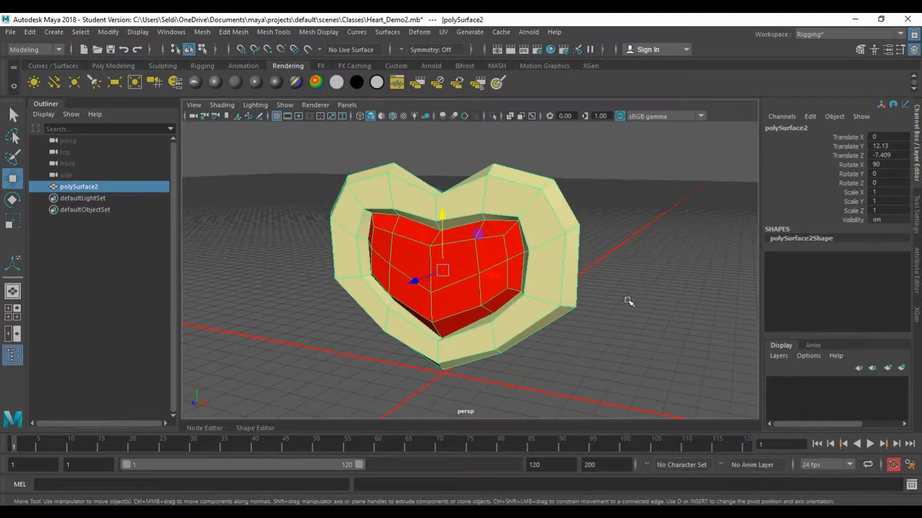